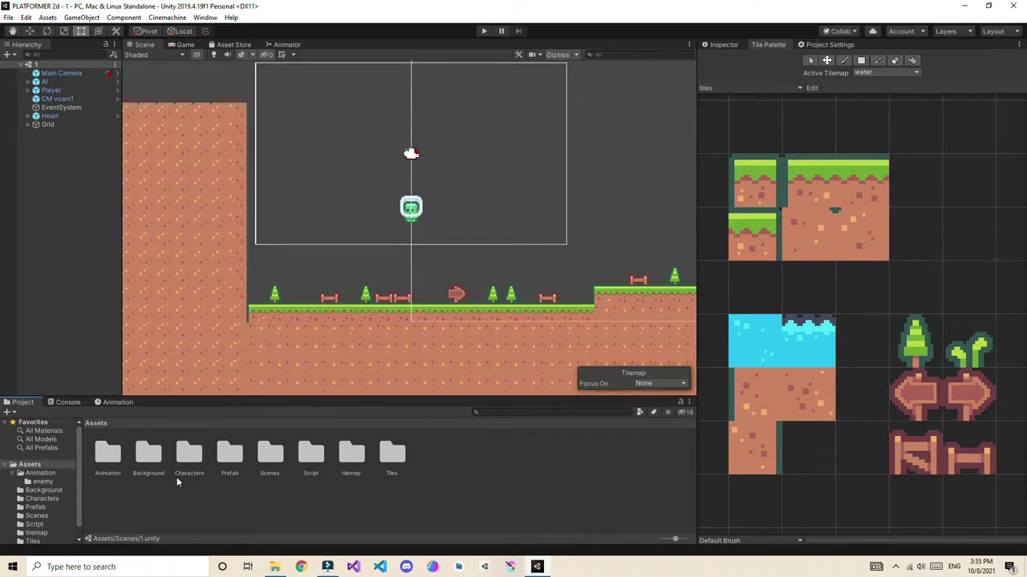
# Step: Browse the Script folder and preview levels 2 and 3 from the Scenes folder
pyautogui.doubleClick(310, 457)
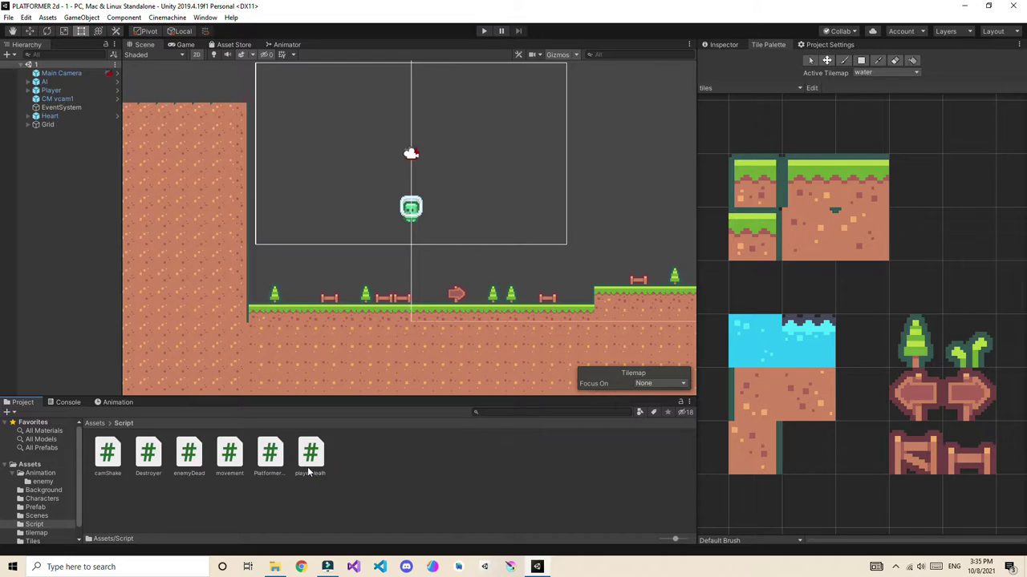
pyautogui.click(95, 423)
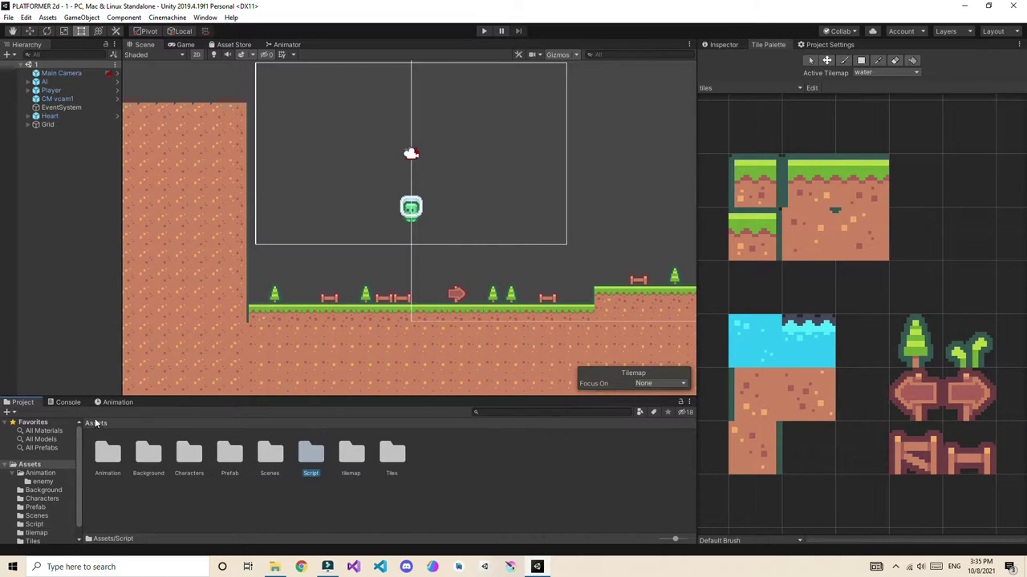
pyautogui.doubleClick(272, 473)
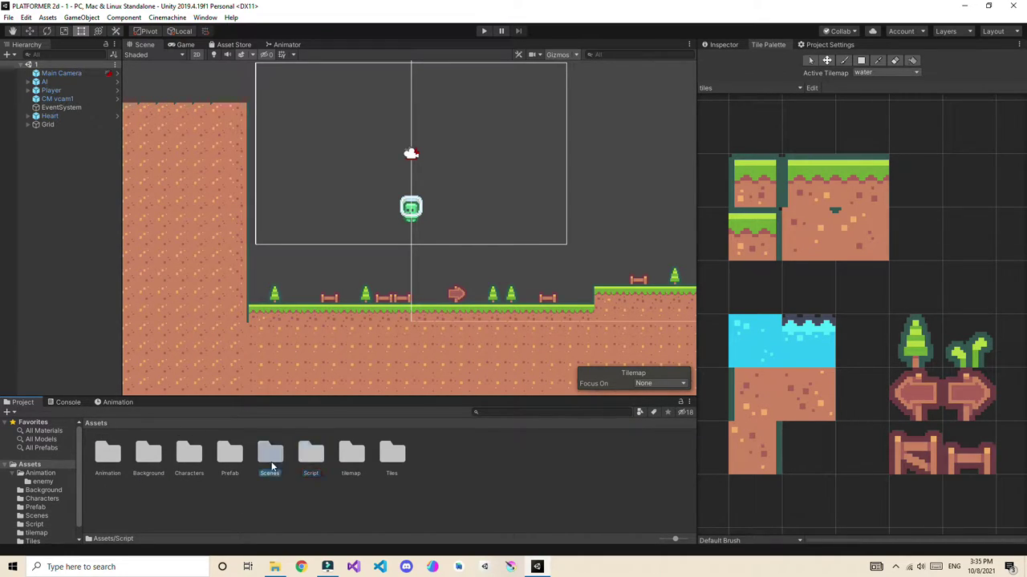
pyautogui.doubleClick(147, 453)
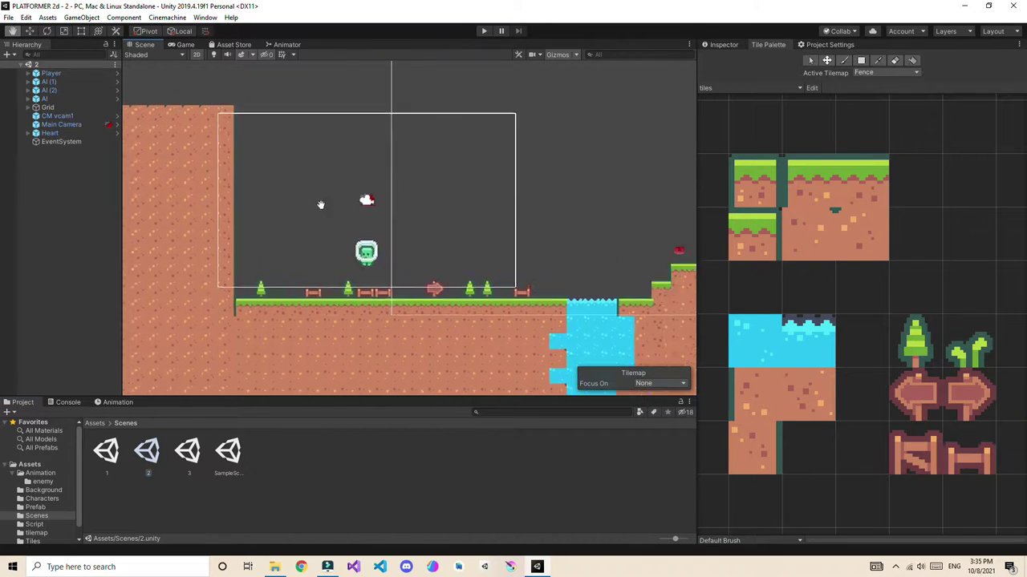
pyautogui.doubleClick(182, 456)
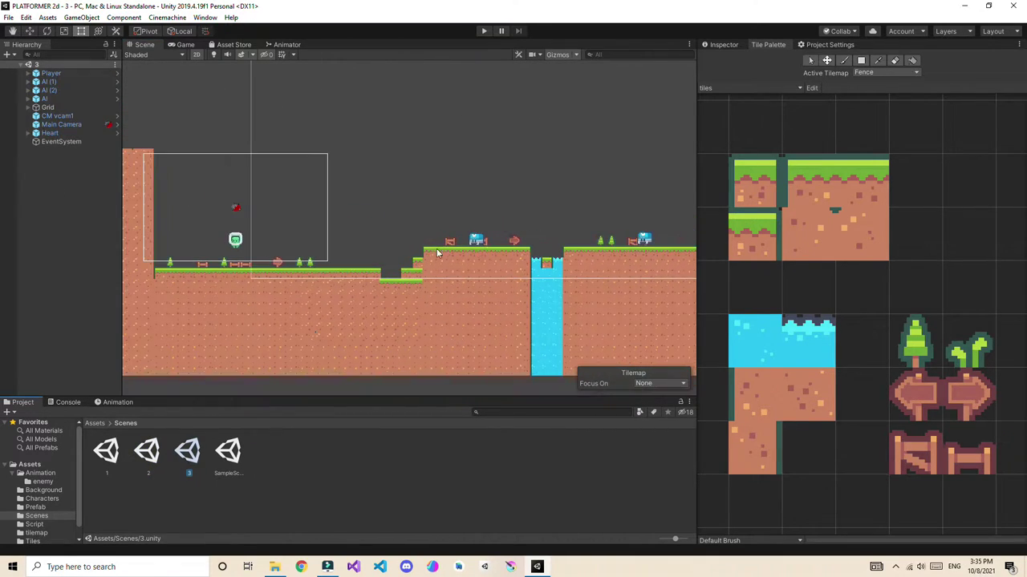
# Step: Reopen the level 1 scene for editing
pyautogui.click(102, 440)
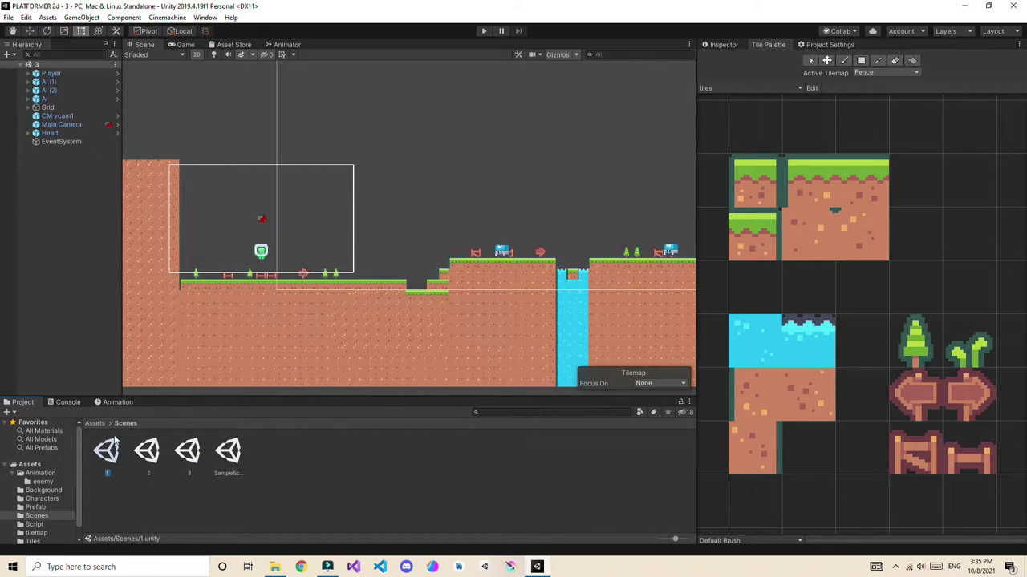
pyautogui.click(94, 423)
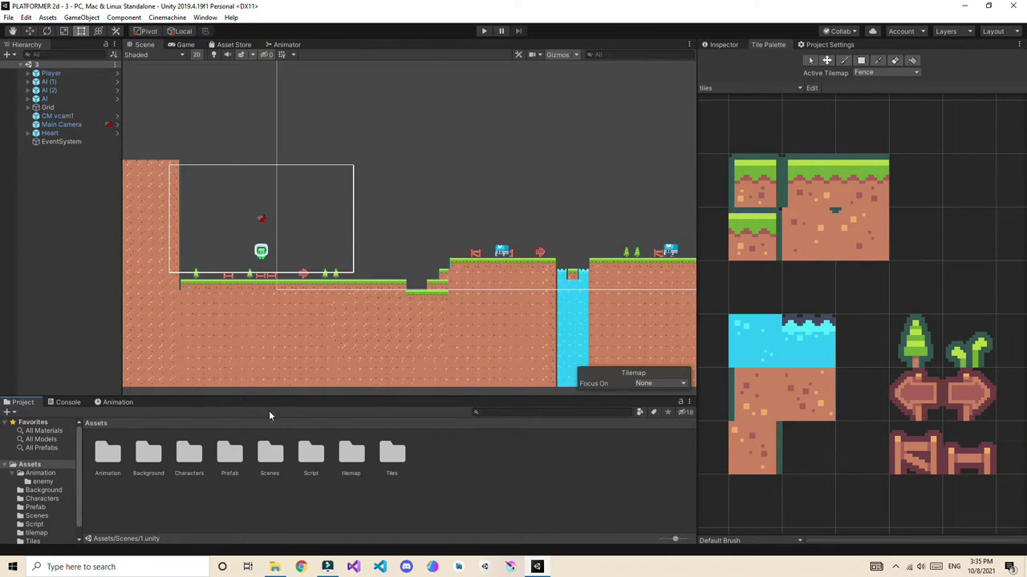
pyautogui.click(269, 454)
pyautogui.doubleClick(270, 455)
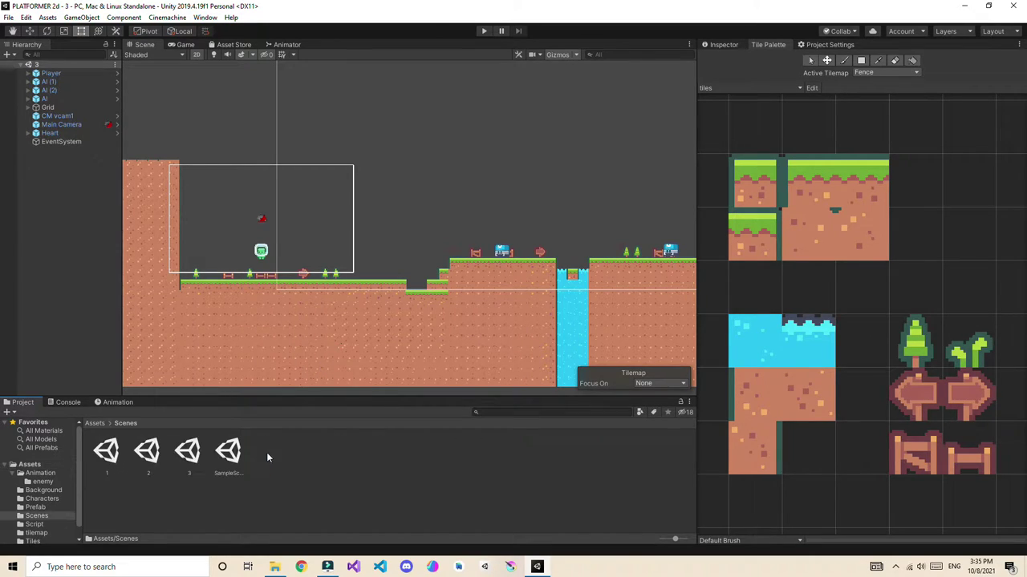
pyautogui.doubleClick(119, 455)
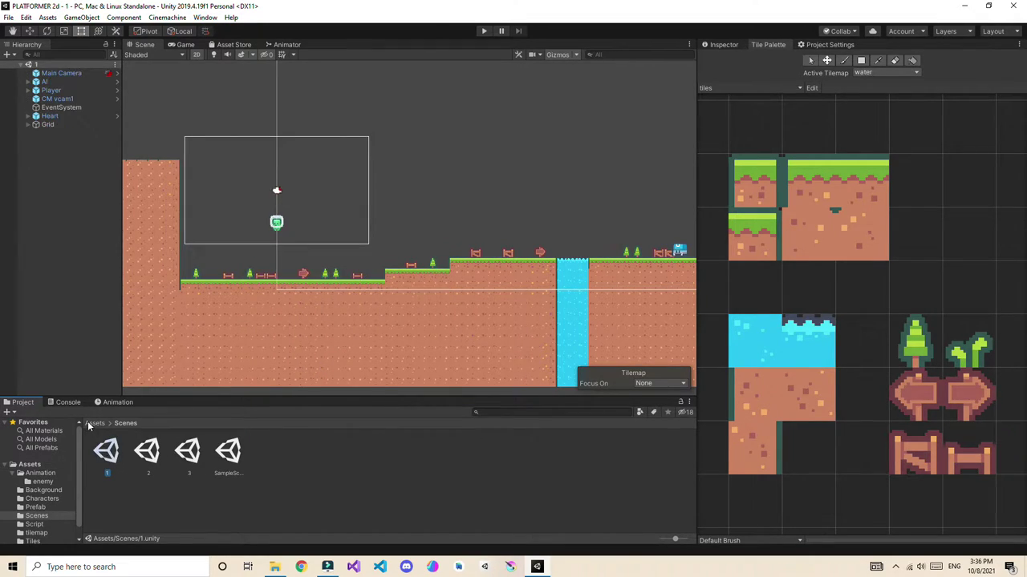
pyautogui.click(94, 423)
# Step: Center the view on the camera frame and add a UI Canvas to the scene
pyautogui.moveTo(217, 284); pyautogui.dragTo(316, 344, button='middle')
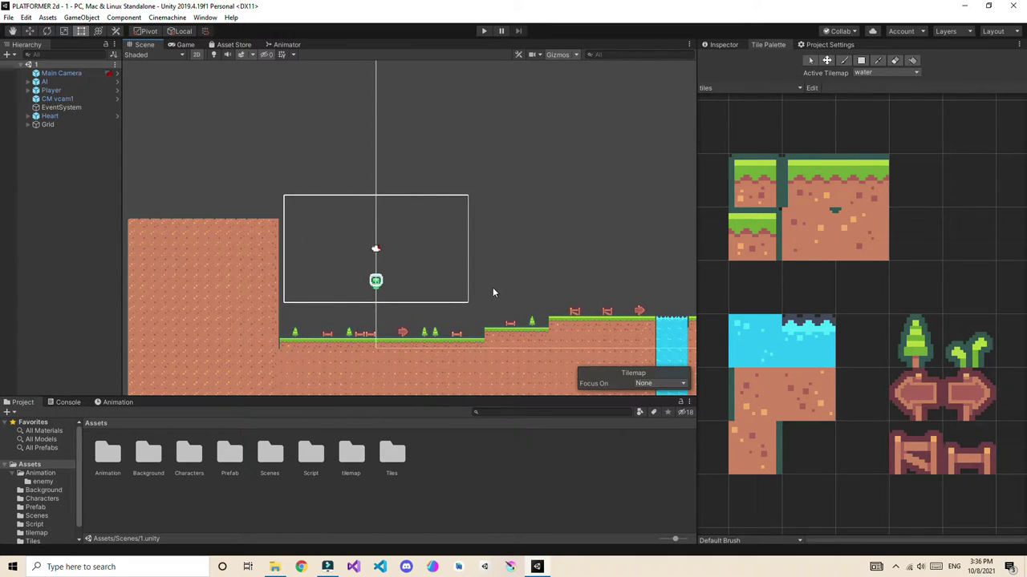
pyautogui.scroll(5, 481, 297)
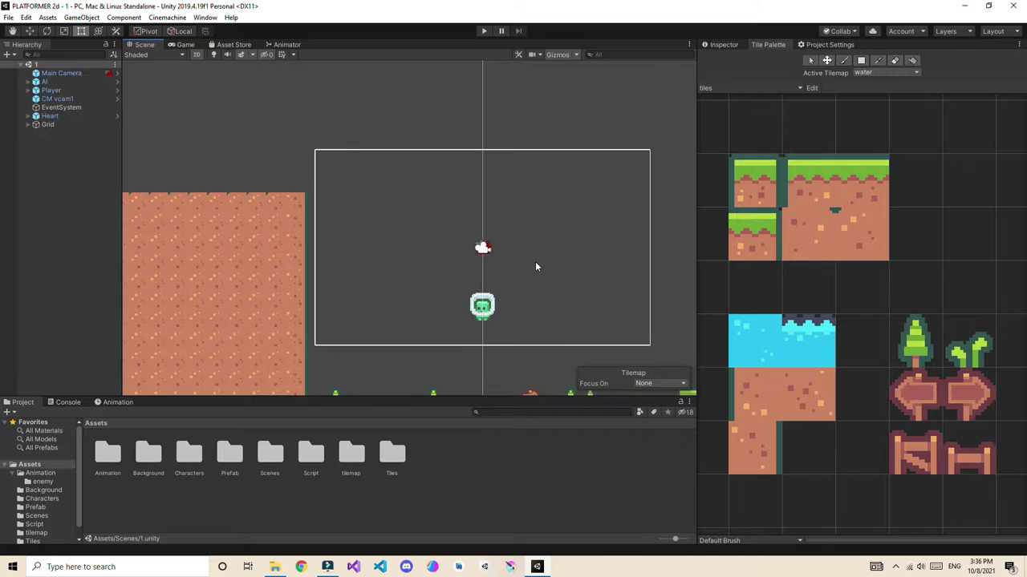
pyautogui.moveTo(537, 266); pyautogui.dragTo(476, 238, button='middle')
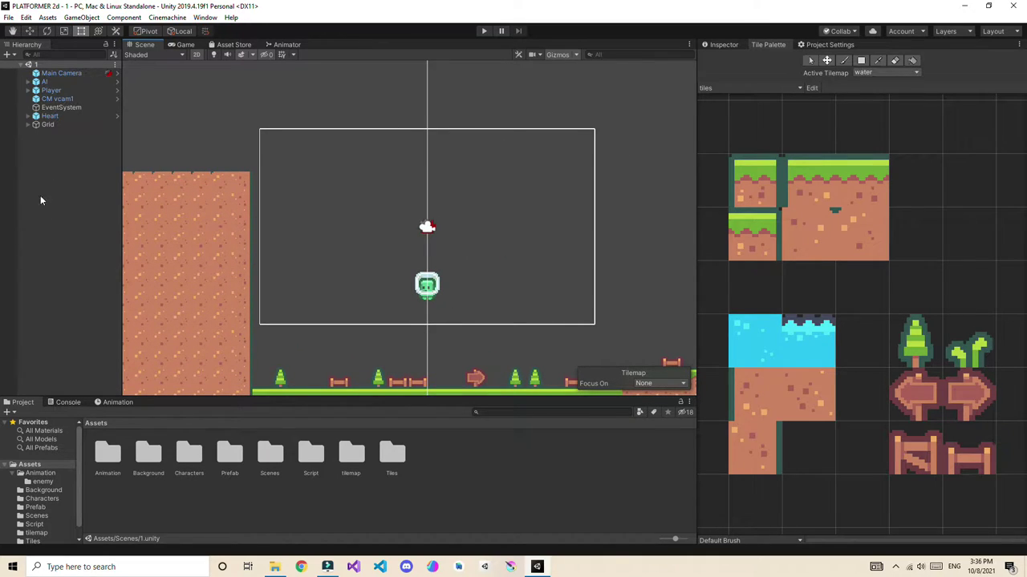
pyautogui.rightClick(26, 174)
pyautogui.moveTo(115, 357)
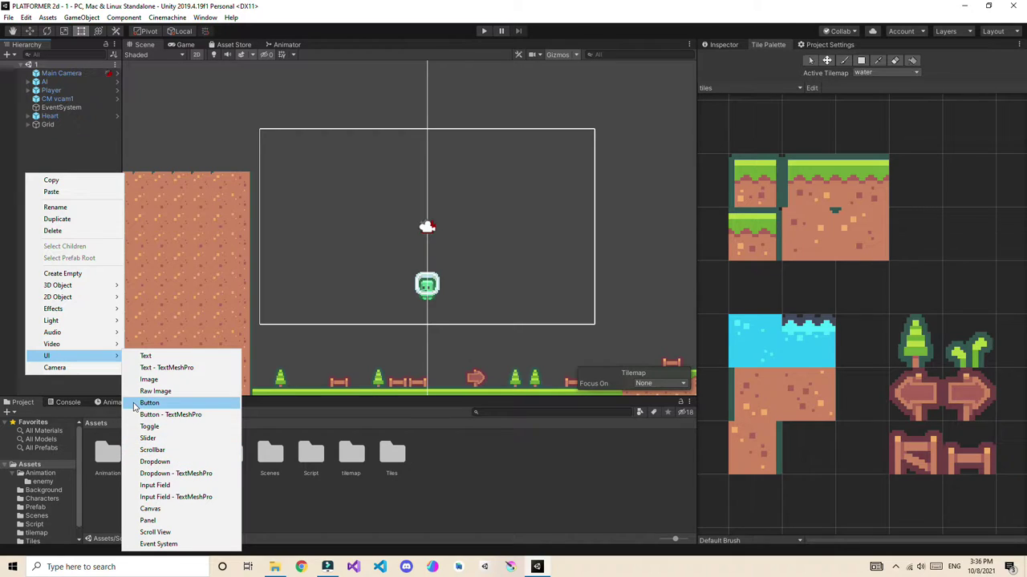
pyautogui.click(157, 510)
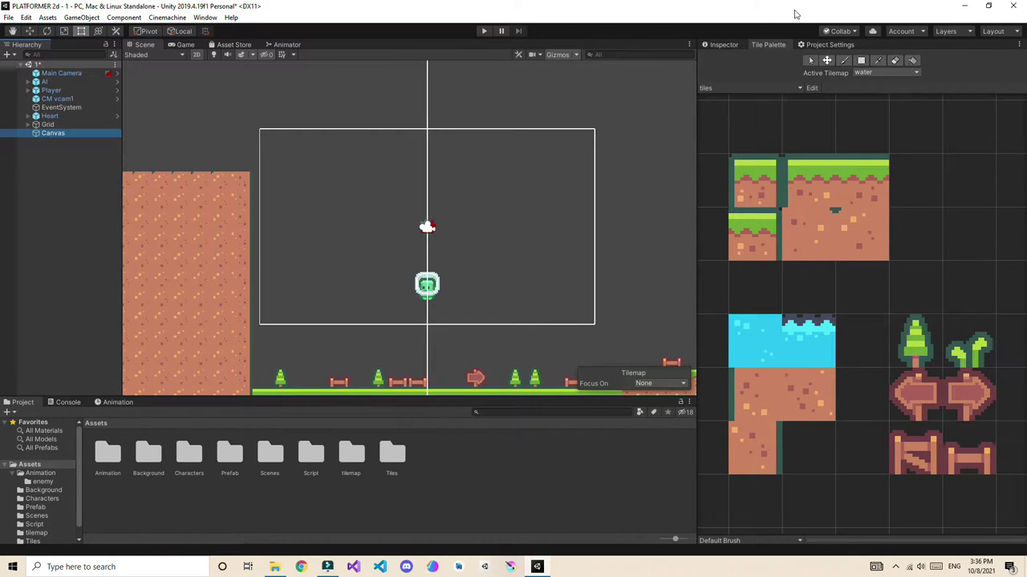
# Step: Rename the new canvas 'GameOverScrre'
pyautogui.click(732, 44)
pyautogui.click(777, 59)
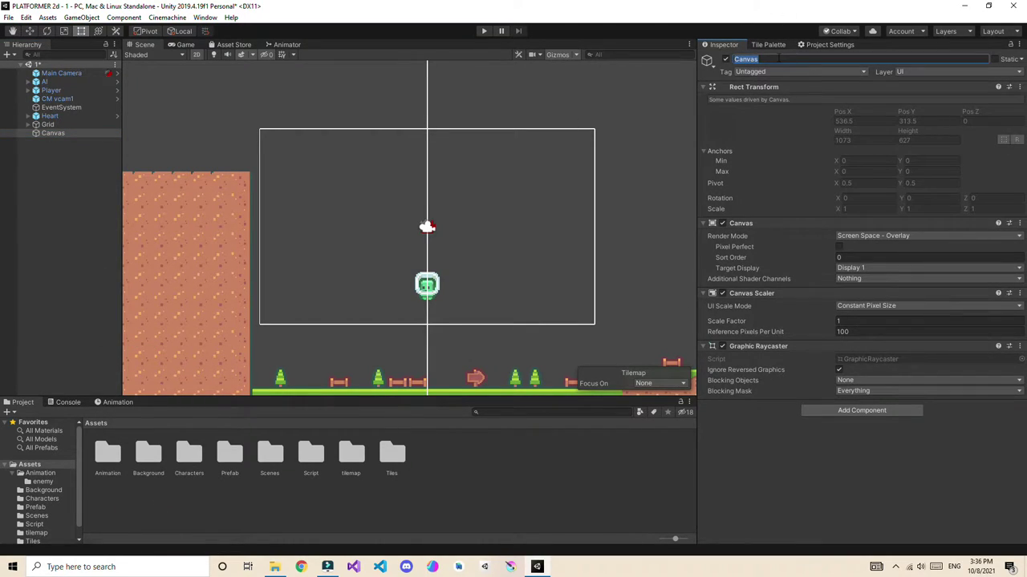
pyautogui.write('GameOverScrre')
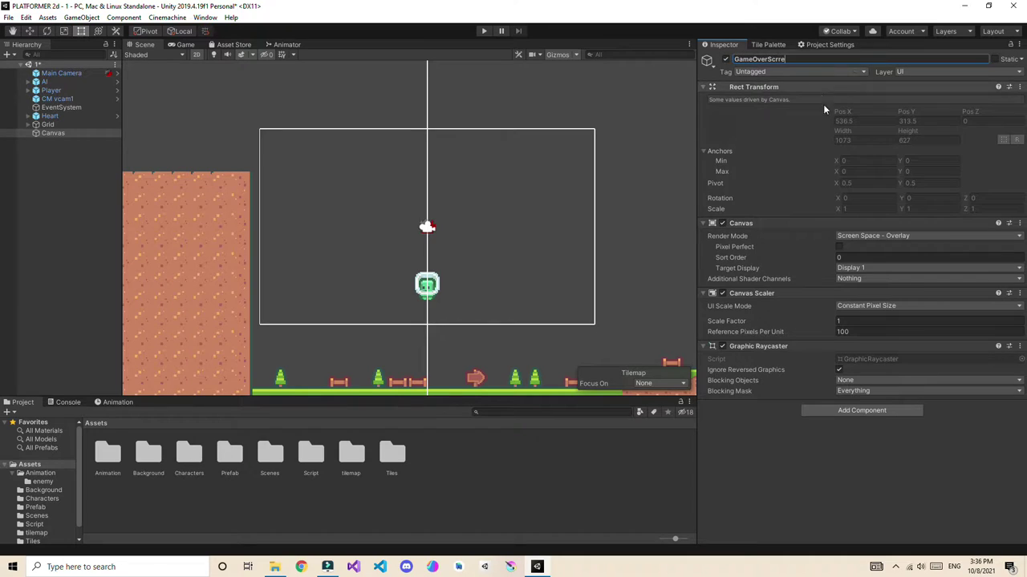
pyautogui.click(738, 424)
# Step: Check the canvas's tag choices, then go to the Add Tag settings
pyautogui.click(771, 72)
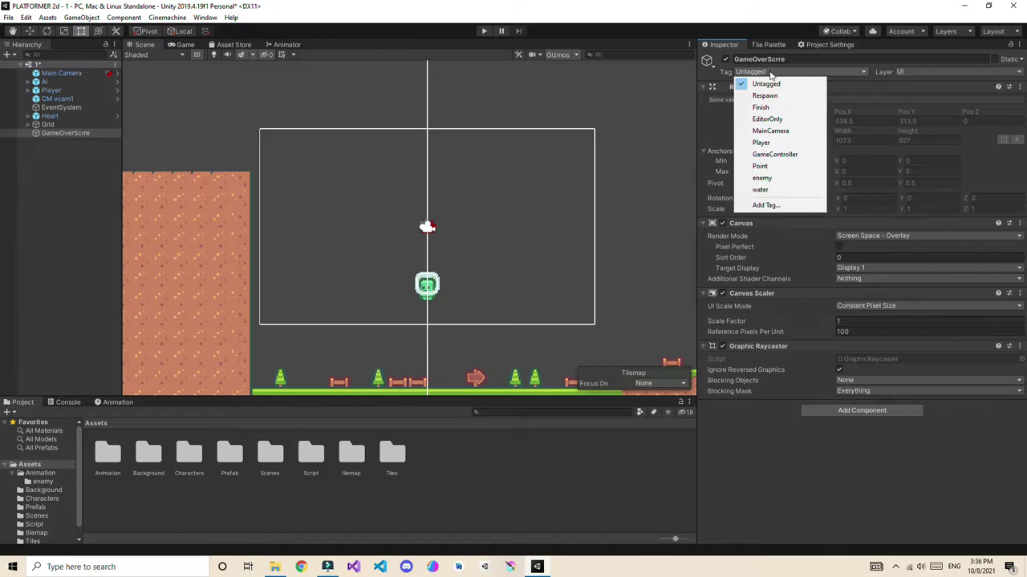
pyautogui.click(796, 63)
pyautogui.click(798, 58)
pyautogui.click(798, 58)
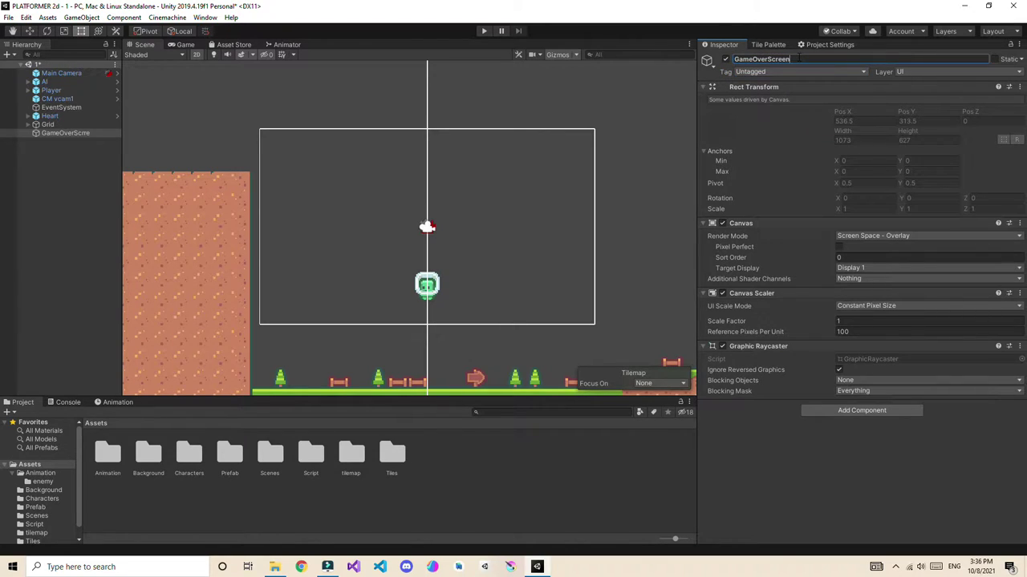
pyautogui.click(770, 71)
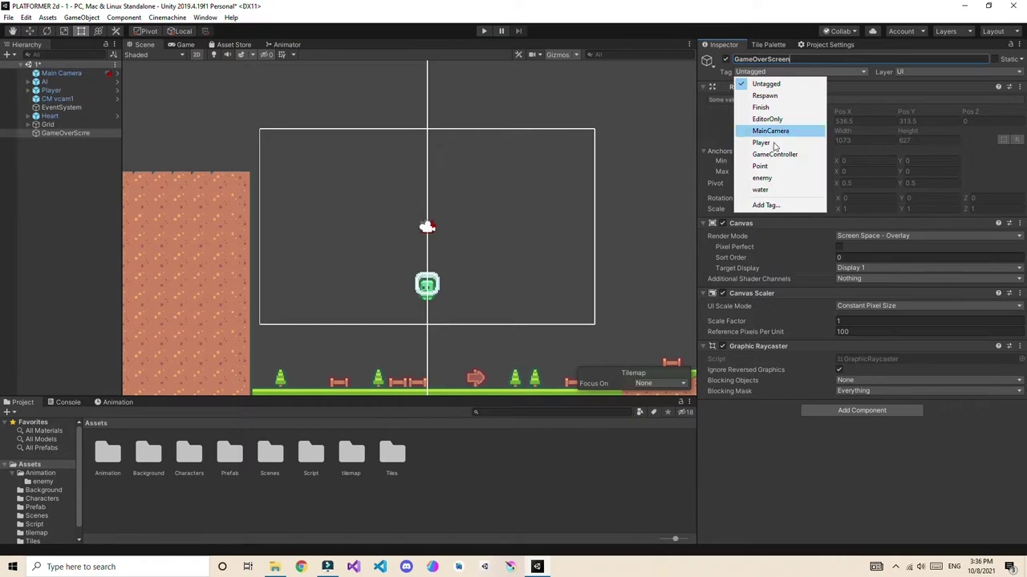
pyautogui.click(767, 206)
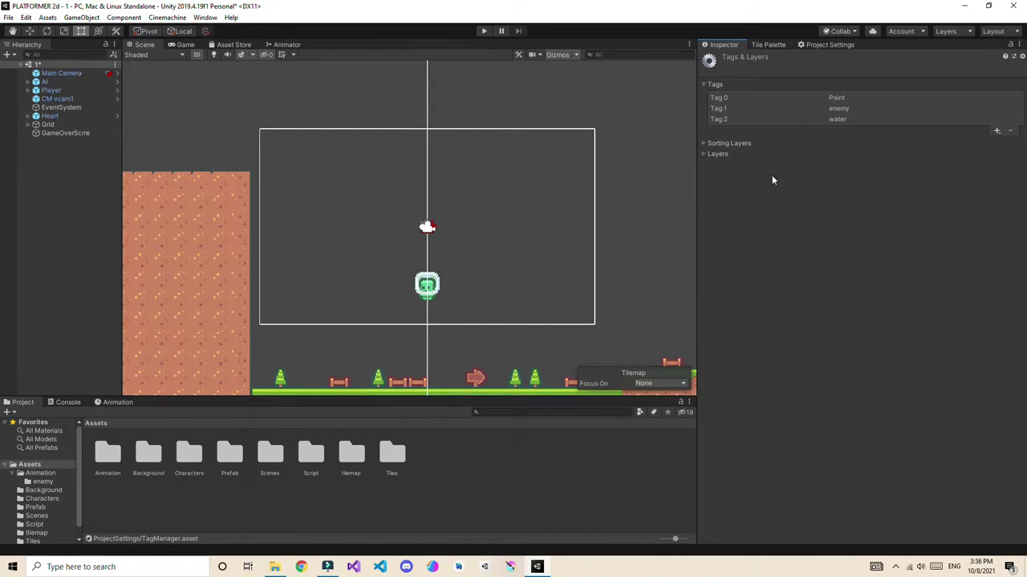
# Step: Create and save a new 'GameOver' tag
pyautogui.click(997, 131)
pyautogui.write('GameOver')
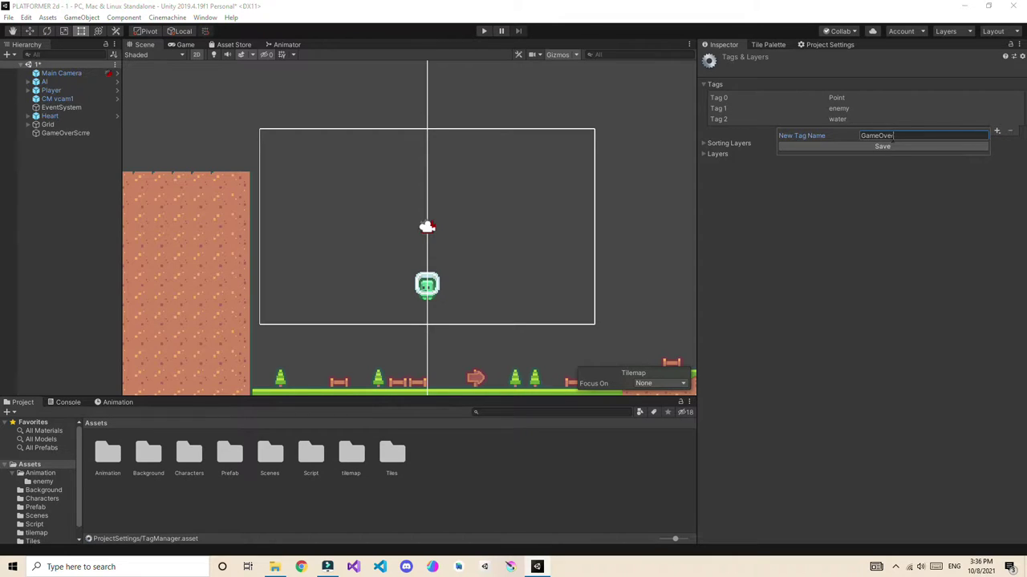
pyautogui.click(891, 146)
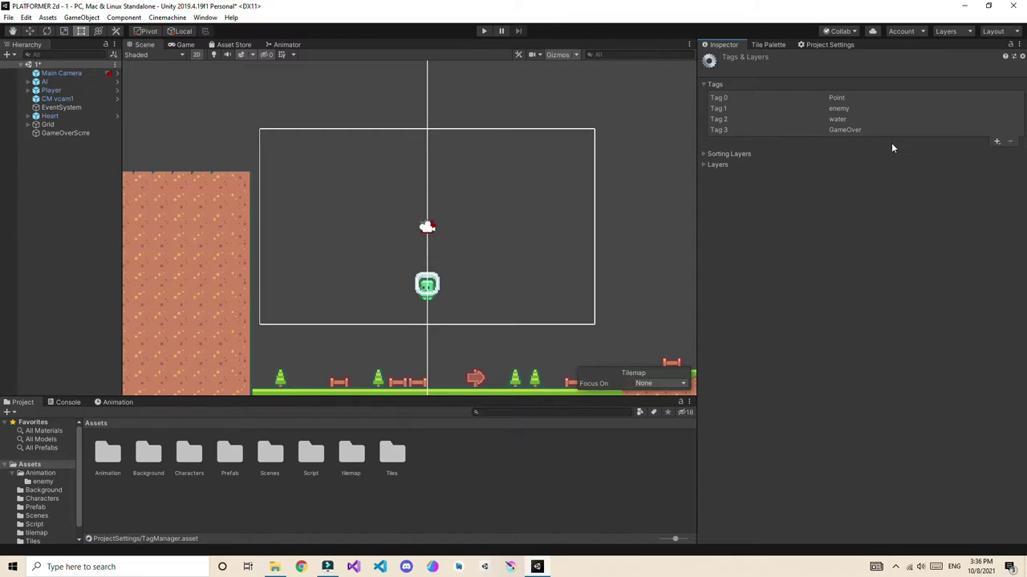
# Step: Correct the canvas name from GameOverScrre to 'GameOverScreen'
pyautogui.click(49, 133)
pyautogui.click(791, 61)
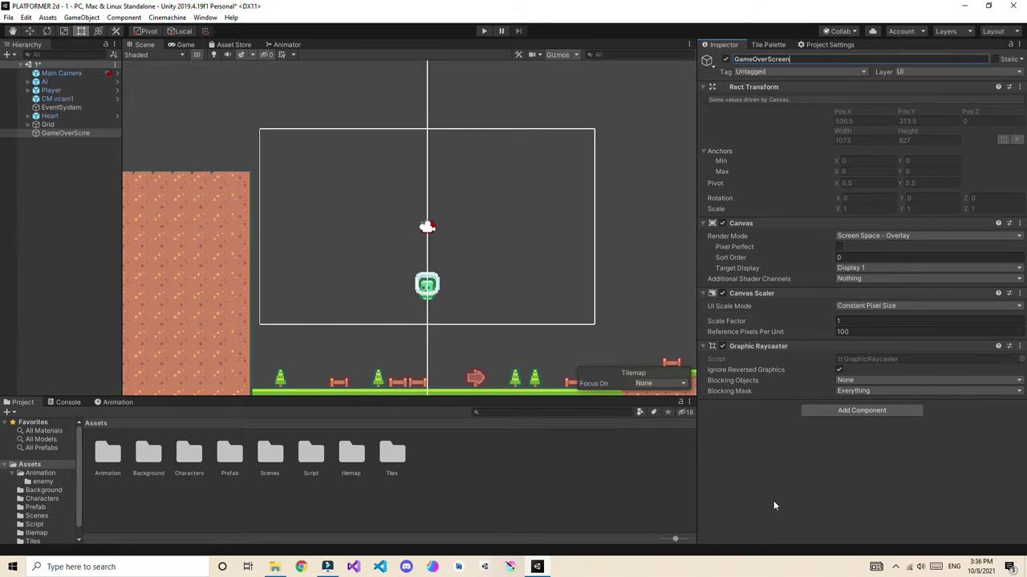
pyautogui.press('Return')
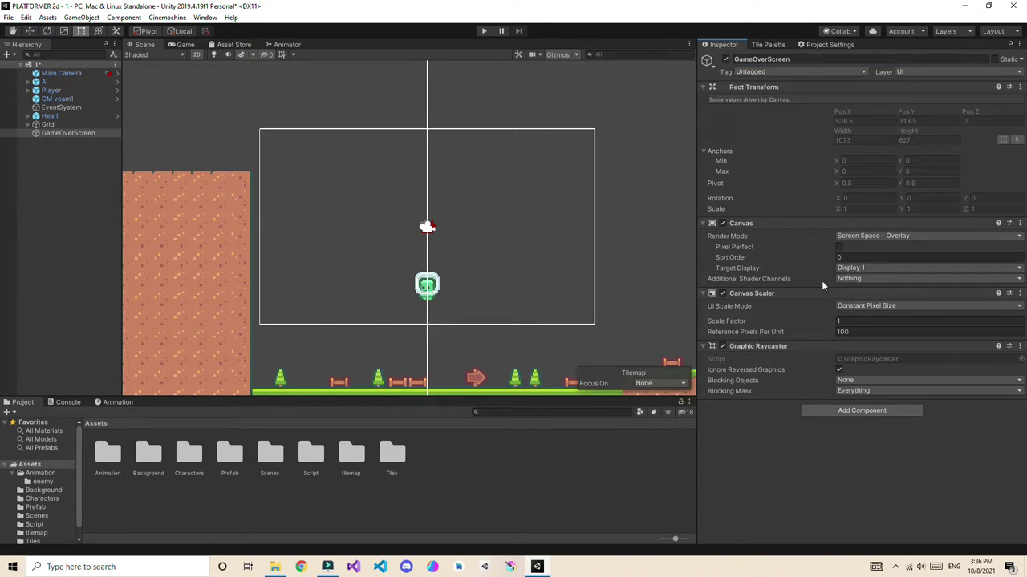
# Step: Make the canvas Scale With Screen Size, matching fully to height
pyautogui.click(850, 306)
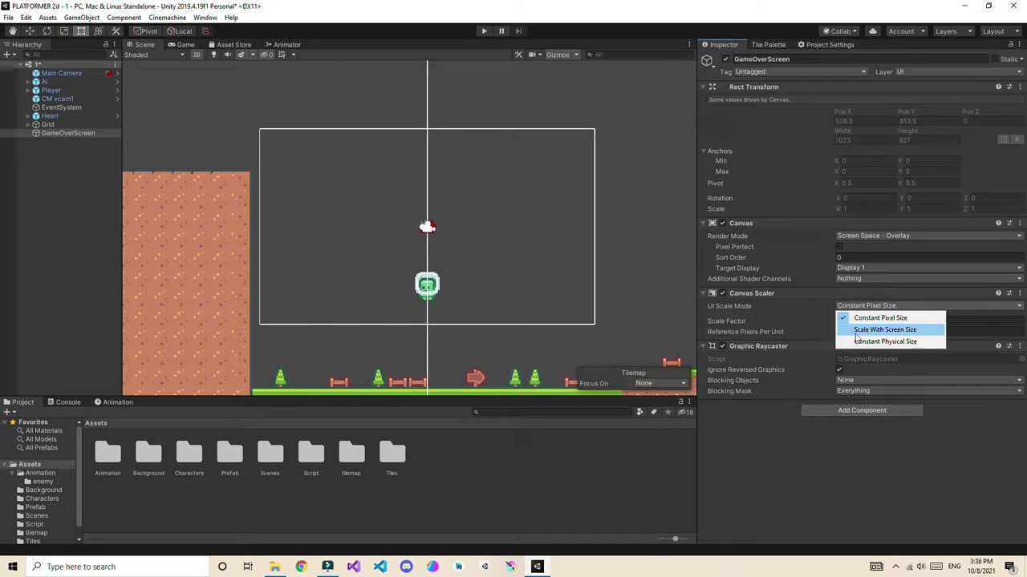
pyautogui.click(855, 333)
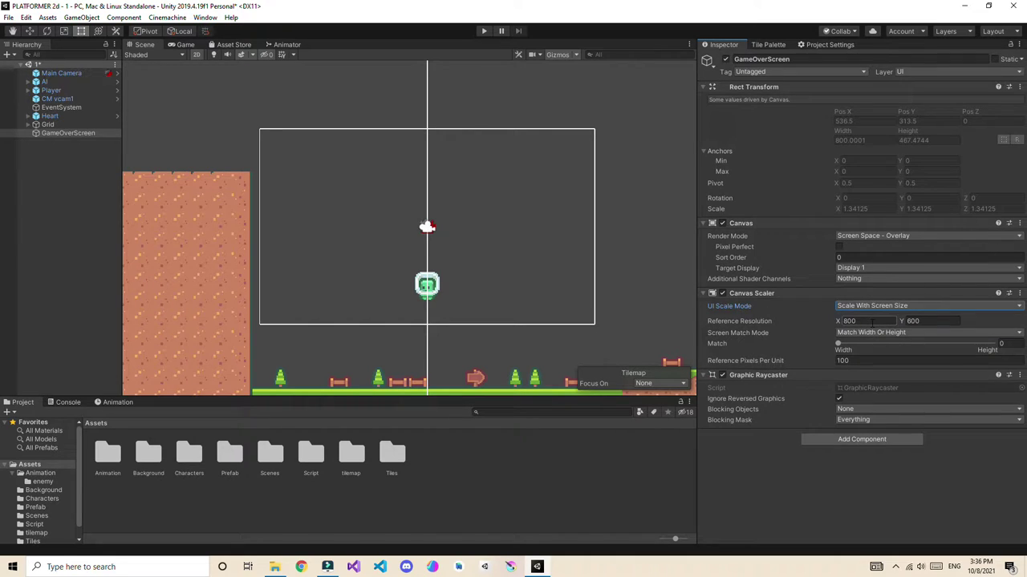
pyautogui.moveTo(838, 343); pyautogui.dragTo(994, 343)
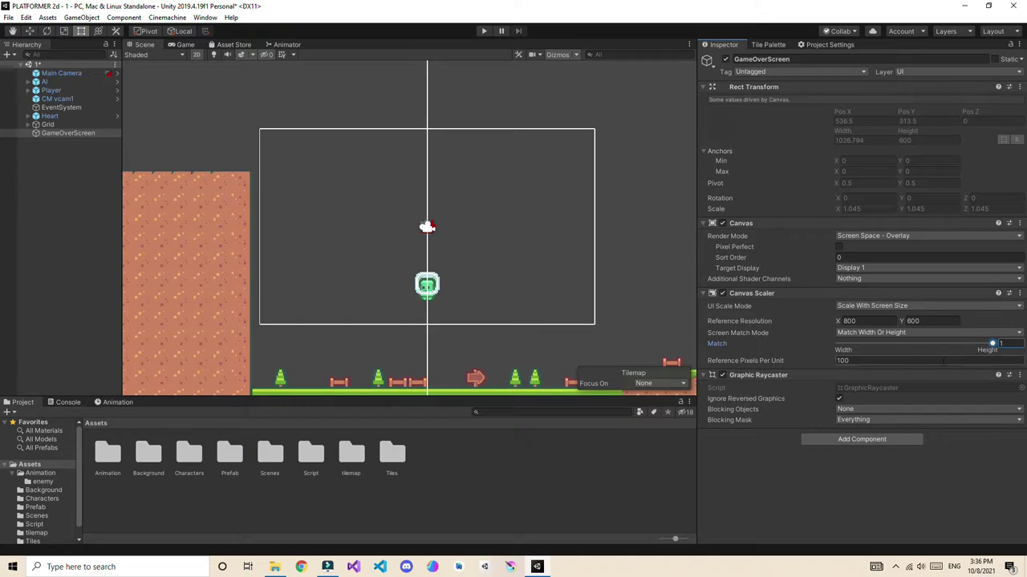
# Step: Add a UI Text child under the GameOverScreen canvas
pyautogui.rightClick(46, 134)
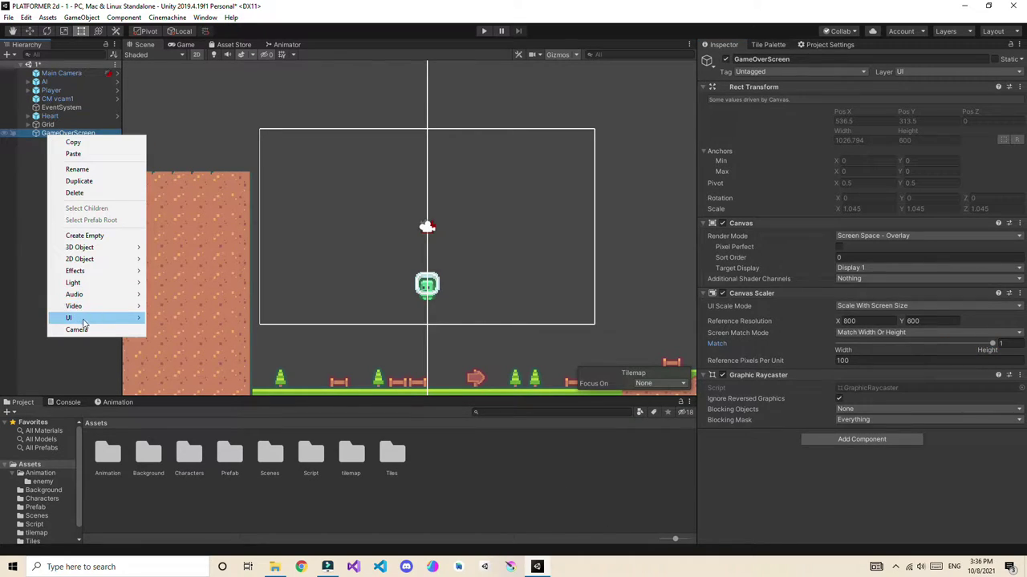
pyautogui.moveTo(83, 320)
pyautogui.click(158, 319)
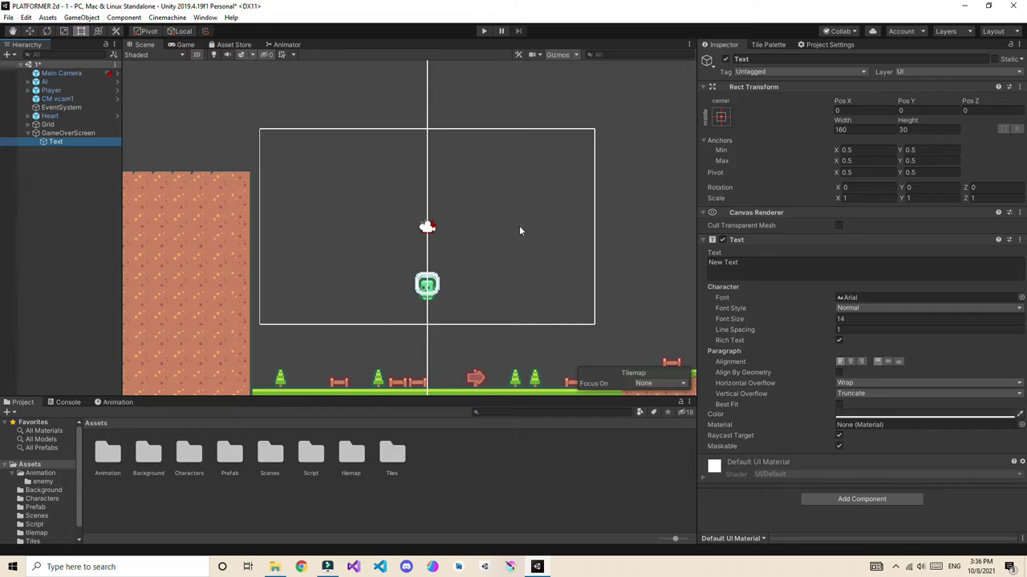
pyautogui.click(63, 134)
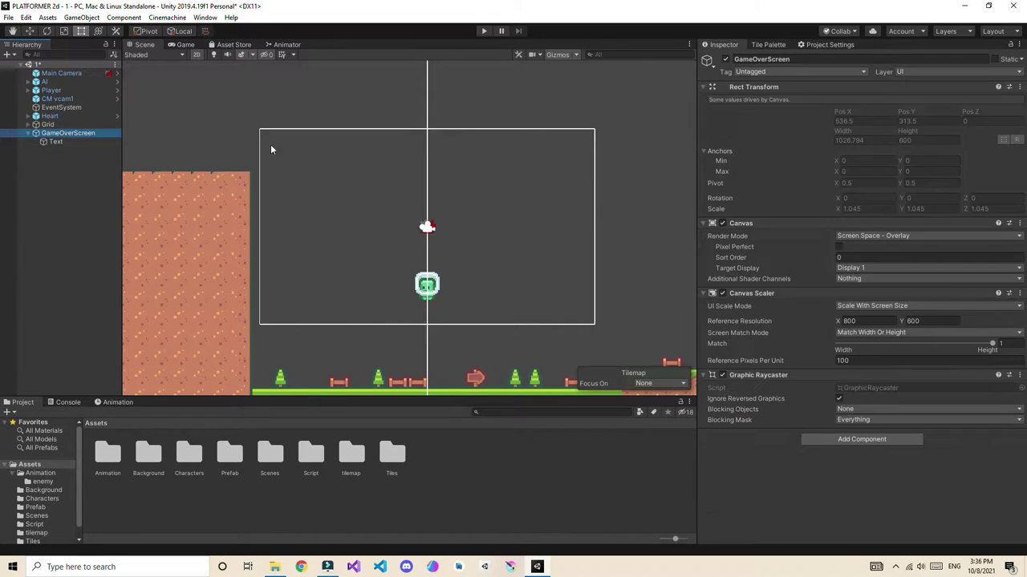
pyautogui.click(1019, 236)
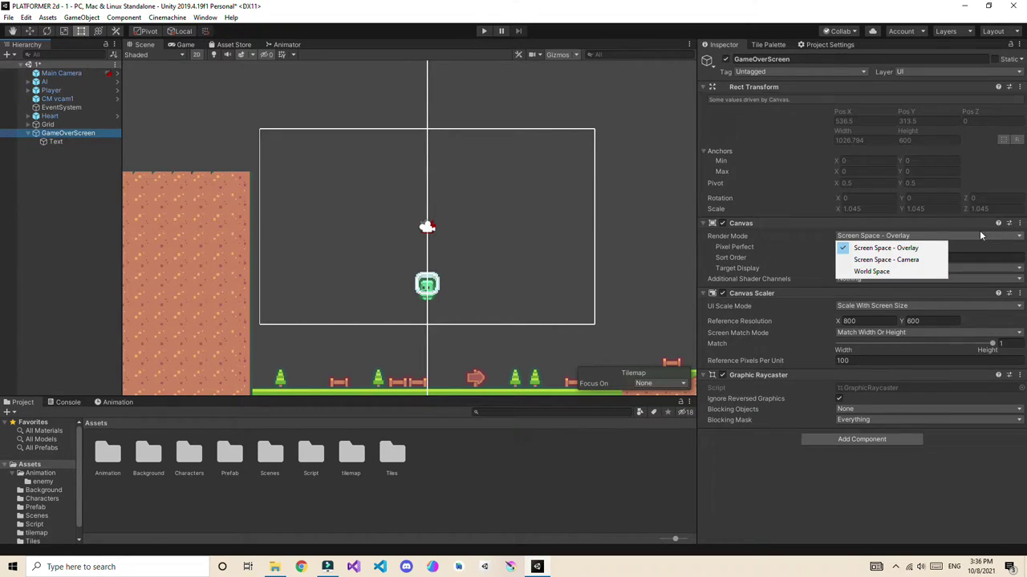
# Step: Set GameOverScreen to Screen Space - Camera with Main Camera, plane distance 100
pyautogui.click(907, 261)
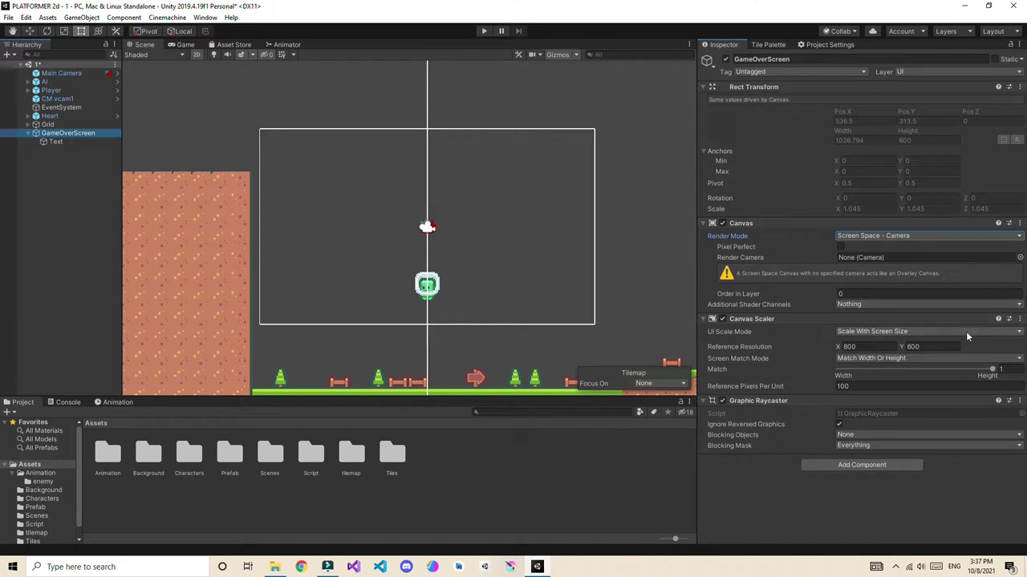
pyautogui.click(1019, 257)
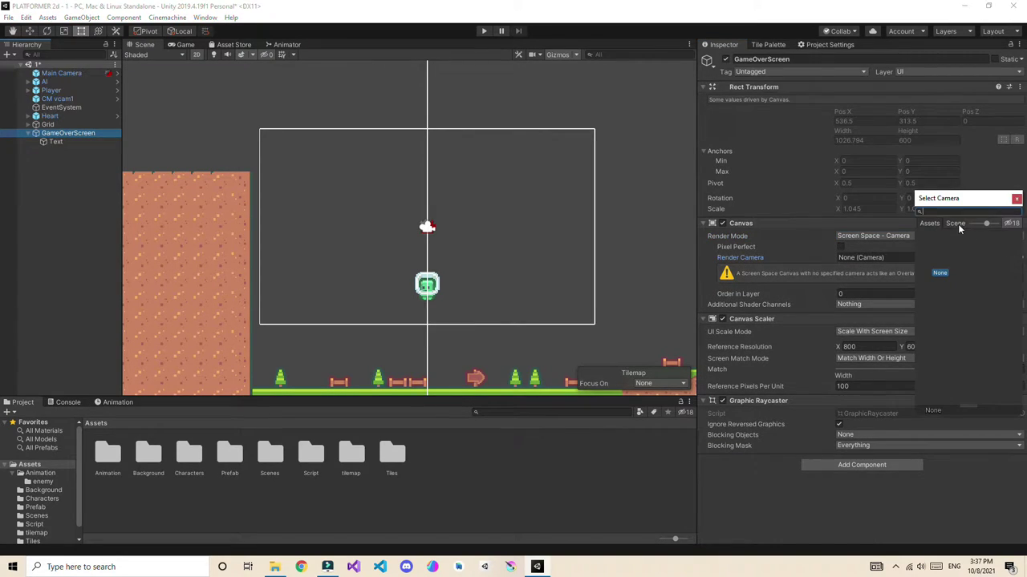
pyautogui.click(956, 224)
pyautogui.click(948, 242)
pyautogui.click(1016, 199)
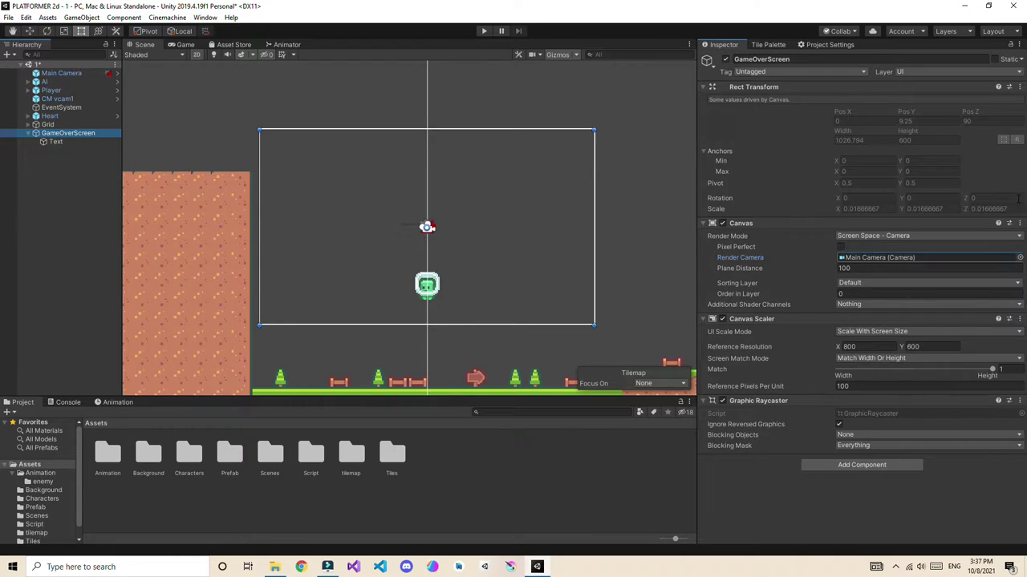
pyautogui.scroll(8, 377, 223)
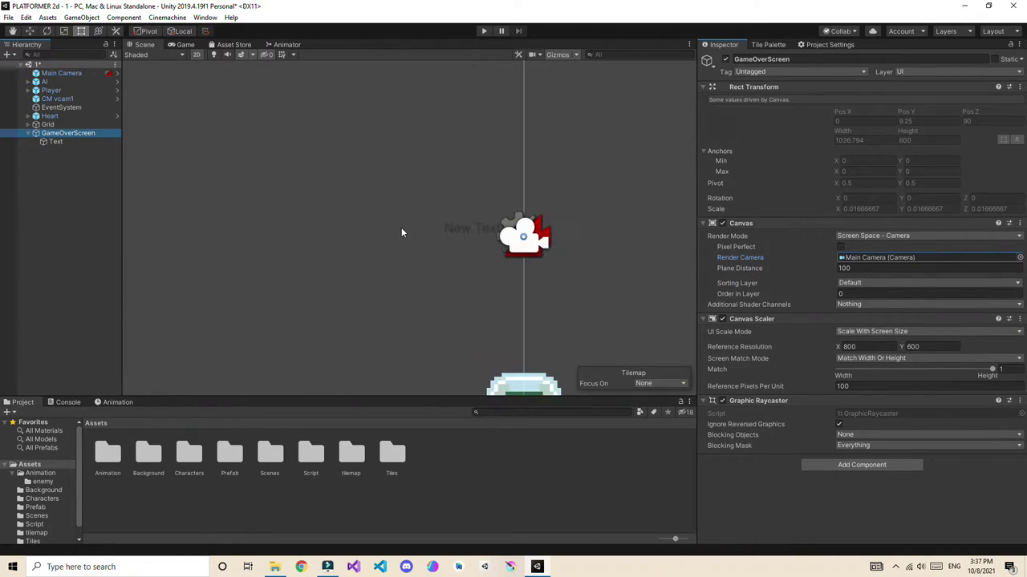
pyautogui.scroll(2, 404, 223)
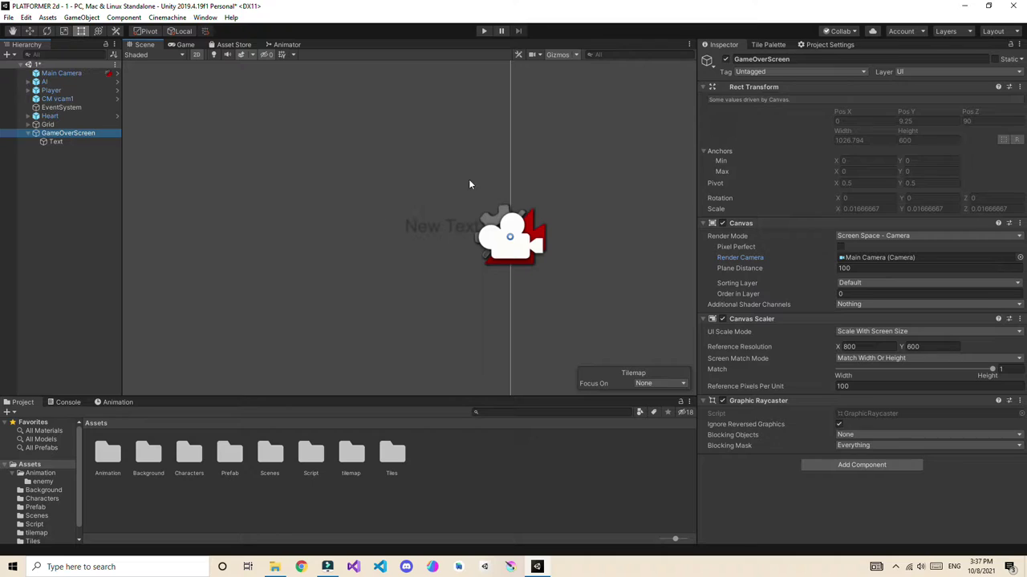
pyautogui.scroll(-5, 521, 101)
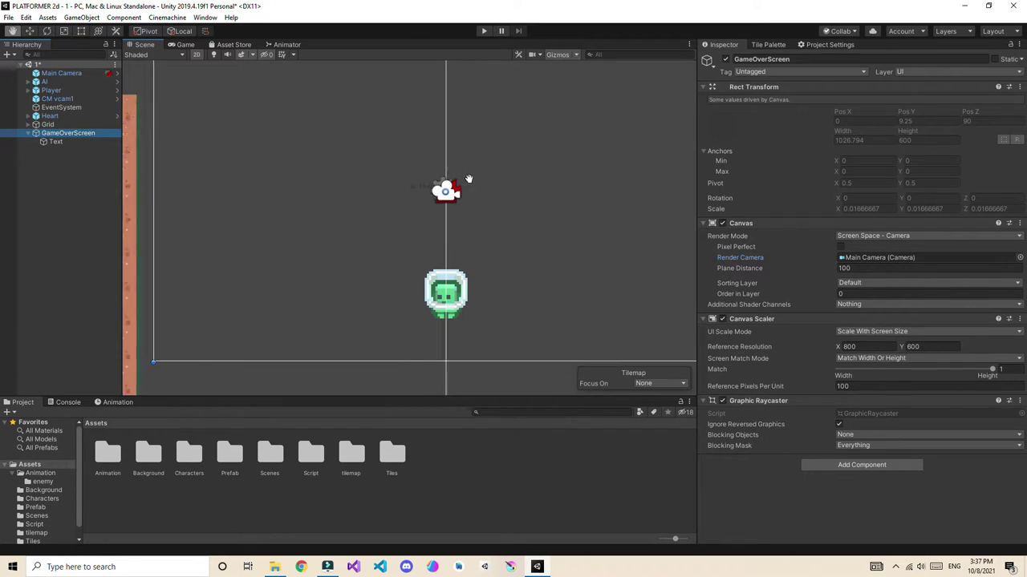
# Step: Rename the Text element 'GameOverText'
pyautogui.click(55, 141)
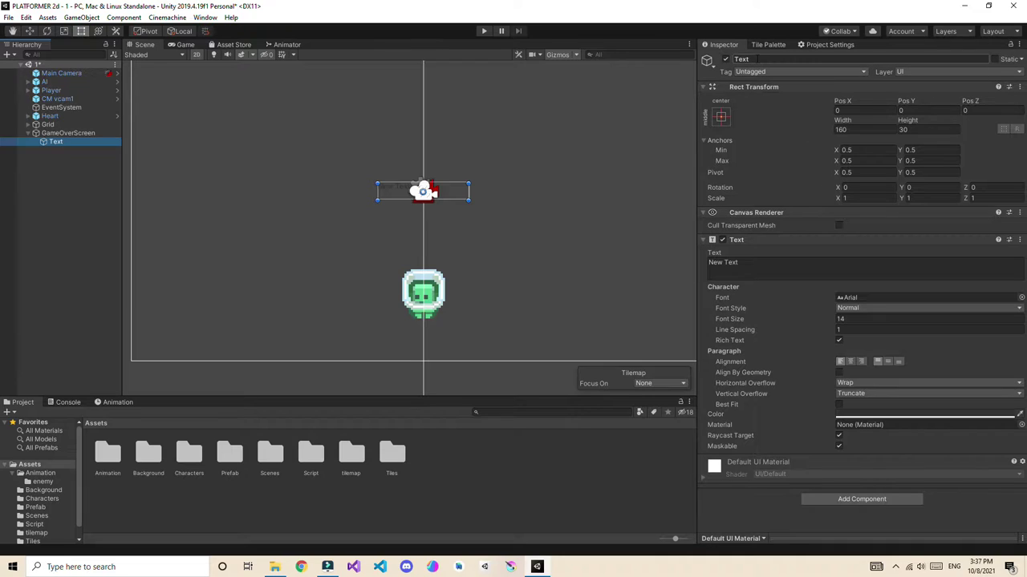
pyautogui.click(794, 59)
pyautogui.write('GameC')
pyautogui.write('verText')
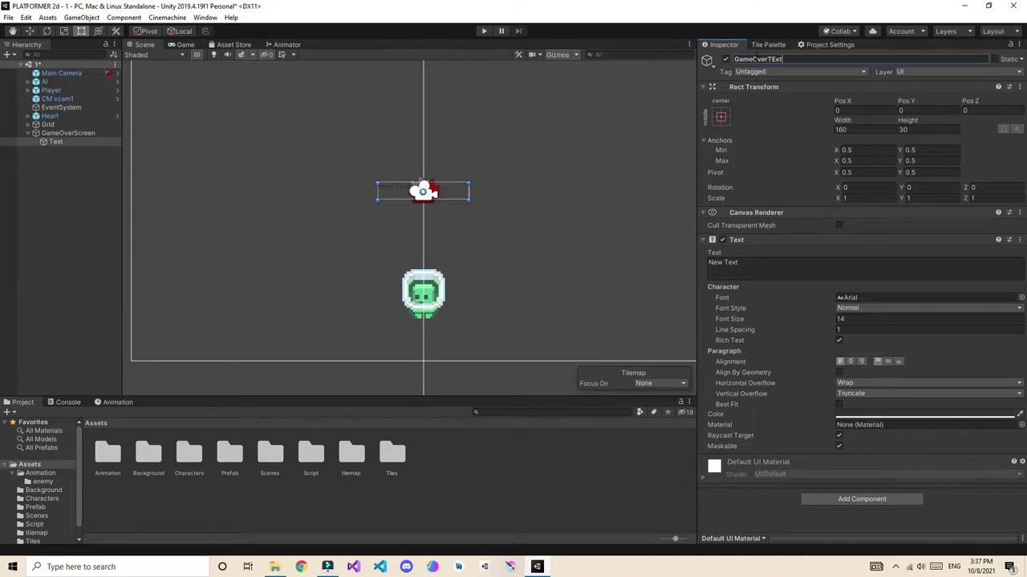
pyautogui.press('Return')
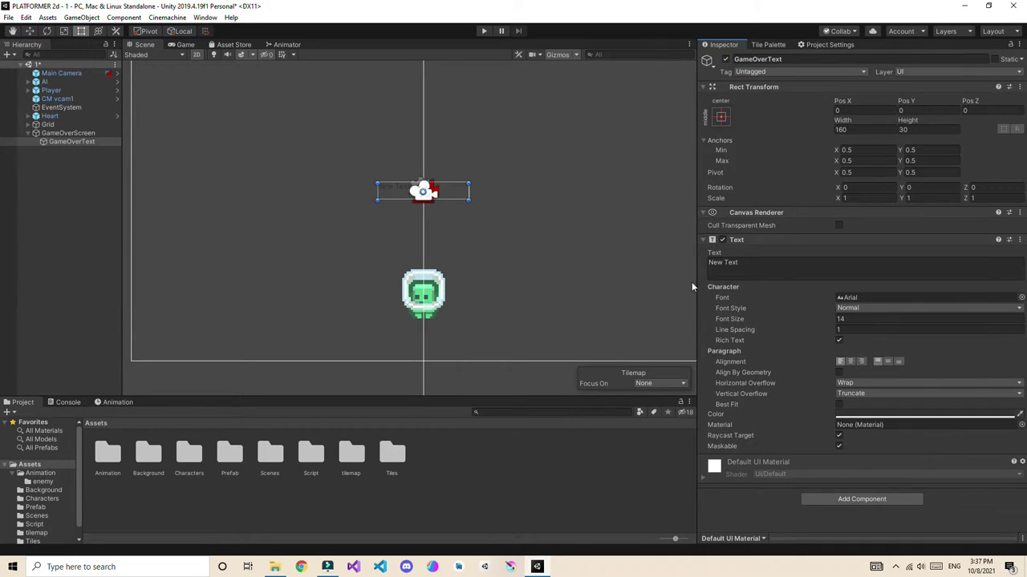
pyautogui.moveTo(399, 194); pyautogui.dragTo(402, 194, button='middle')
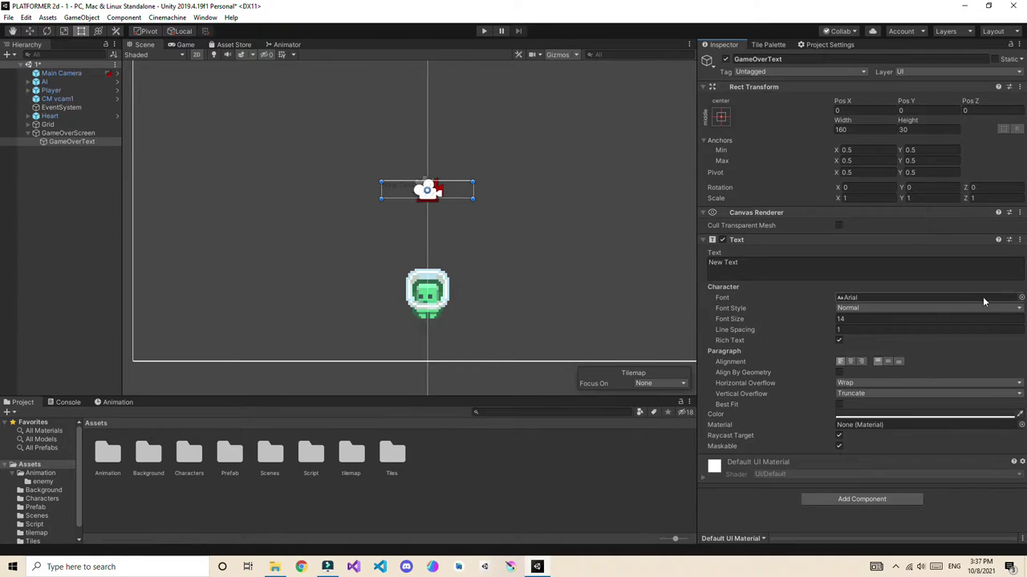
# Step: Check the available fonts, then show the Fonts folder in File Explorer
pyautogui.click(1021, 298)
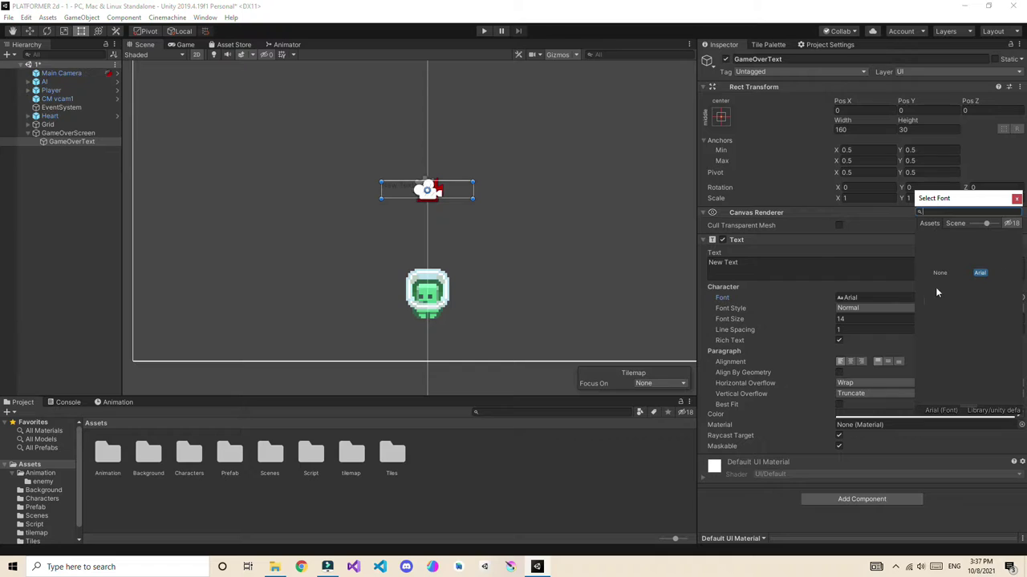
pyautogui.click(1017, 198)
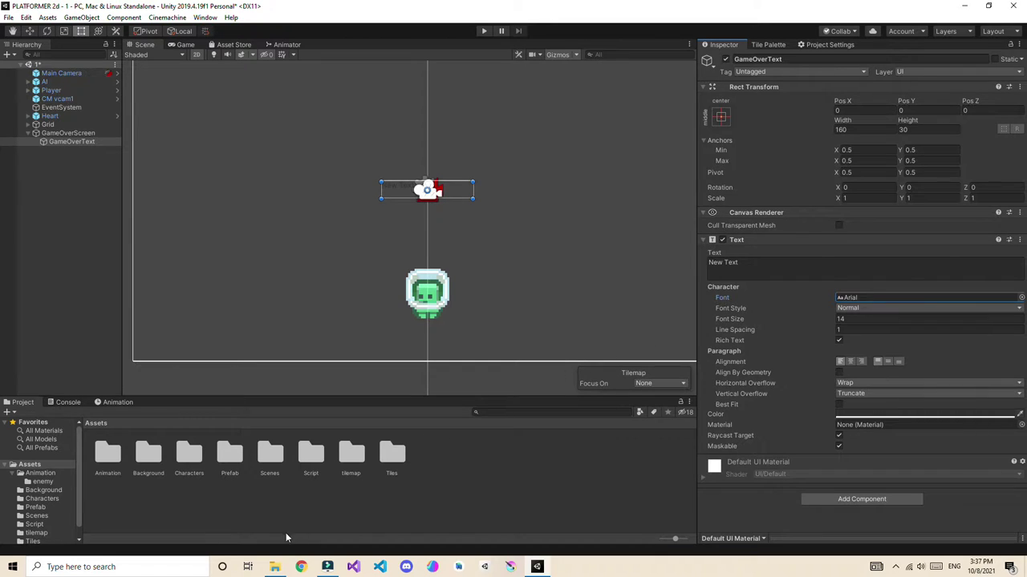
pyautogui.click(275, 567)
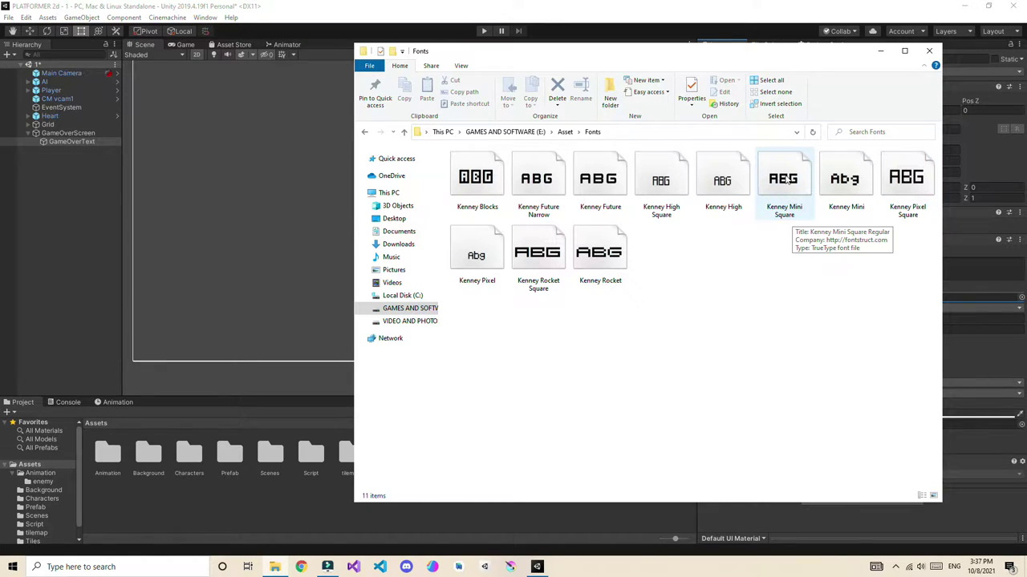
# Step: Drag Kenney Mini Square.ttf from the Fonts folder into Unity's Assets
pyautogui.moveTo(786, 182); pyautogui.dragTo(263, 505)
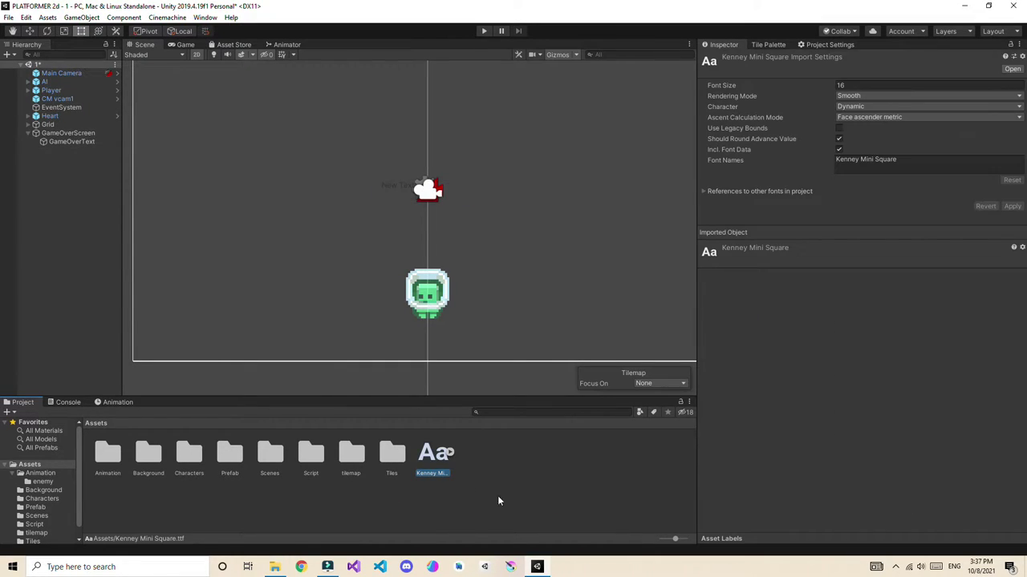
# Step: Set GameOverText's font to Kenney Mini Square
pyautogui.hotkey('ctrl', 'z')
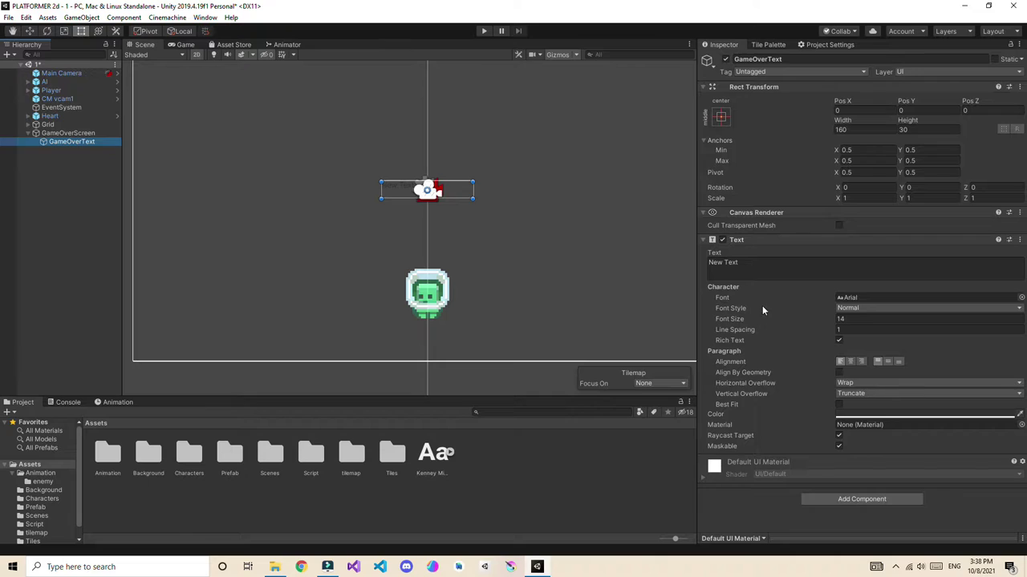
pyautogui.moveTo(418, 473); pyautogui.dragTo(851, 299)
pyautogui.scroll(3, 377, 193)
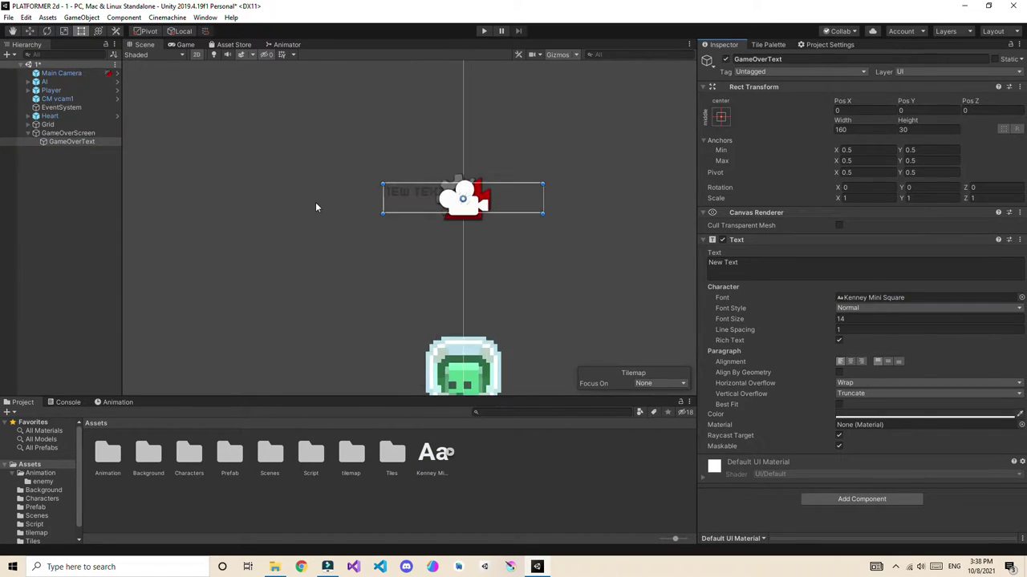
# Step: Change GameOverText's colour to black (000000)
pyautogui.click(923, 414)
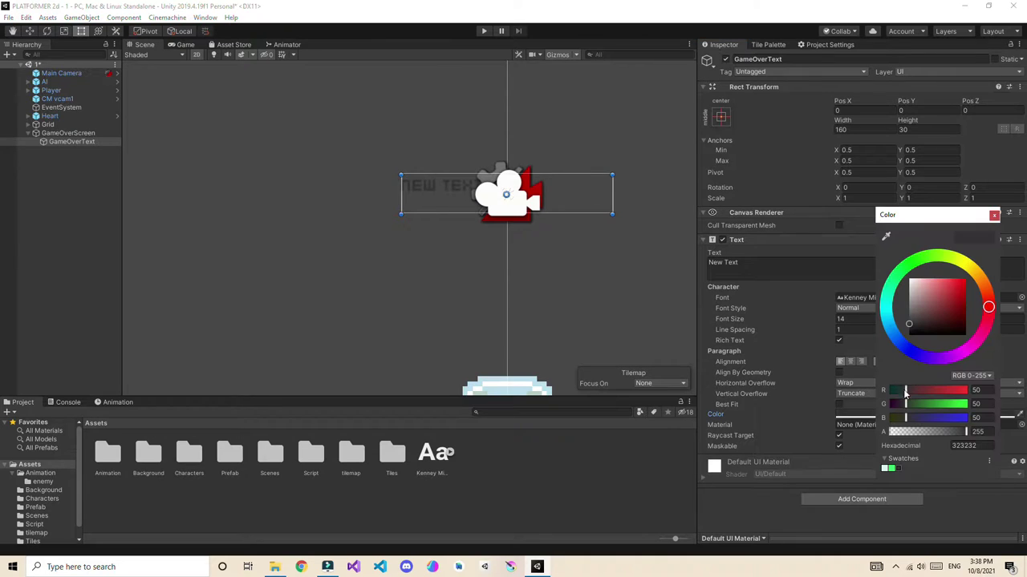
pyautogui.moveTo(928, 307); pyautogui.dragTo(897, 347)
pyautogui.scroll(-2, 571, 233)
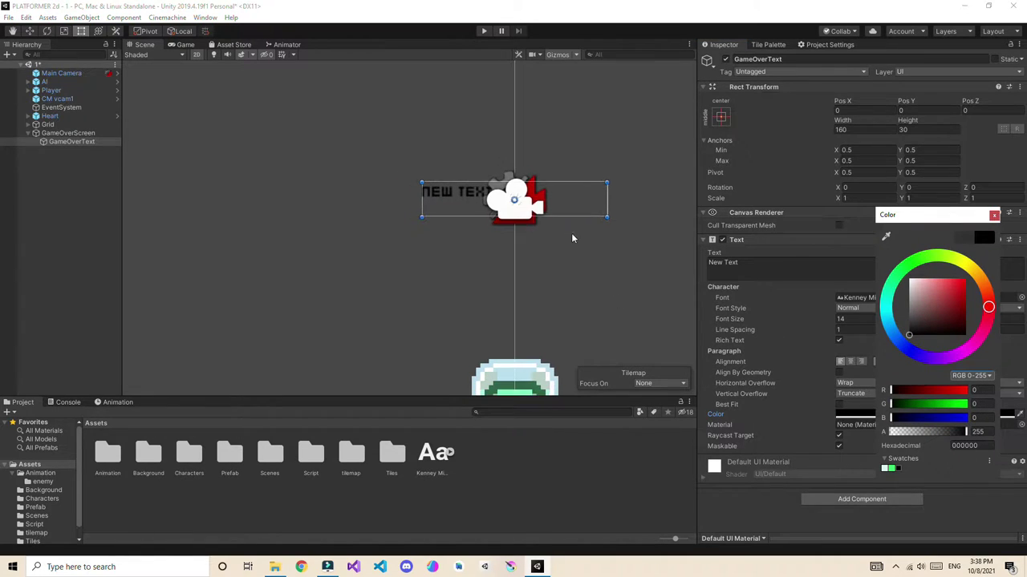
pyautogui.scroll(3, 439, 191)
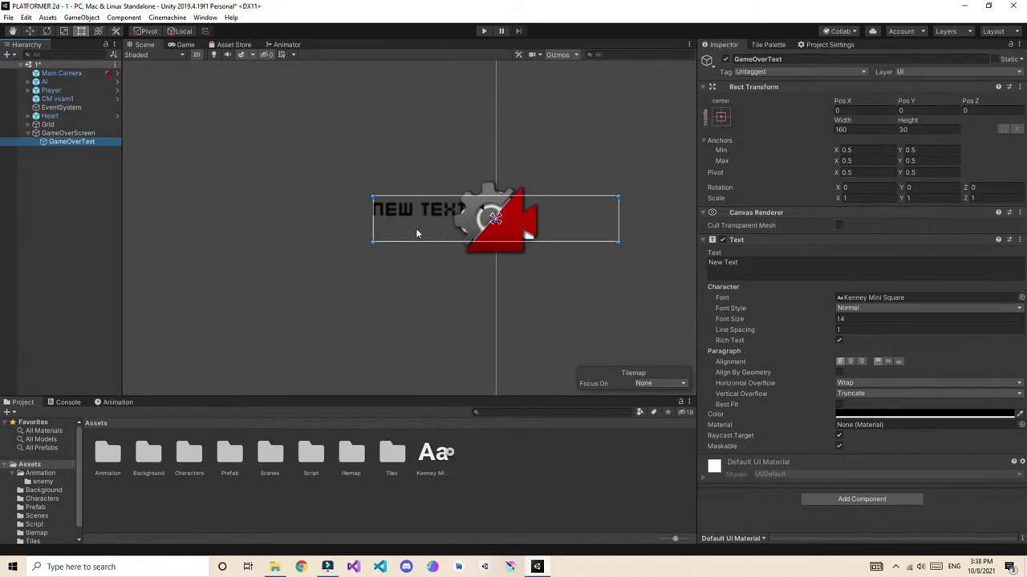
pyautogui.scroll(-4, 518, 183)
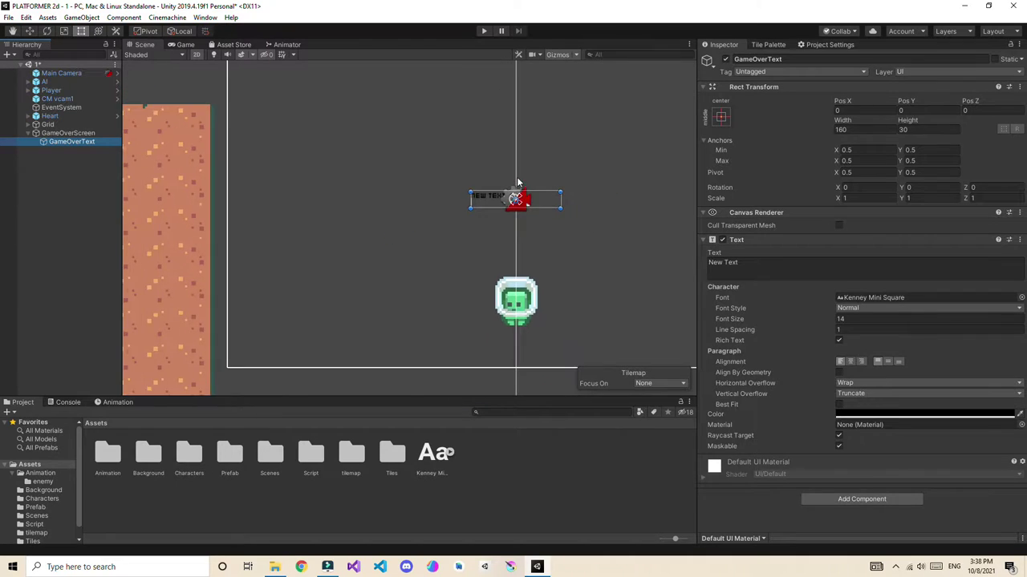
pyautogui.scroll(-2, 518, 183)
# Step: Deactivate the CM vcam1 and Main Camera objects
pyautogui.click(56, 99)
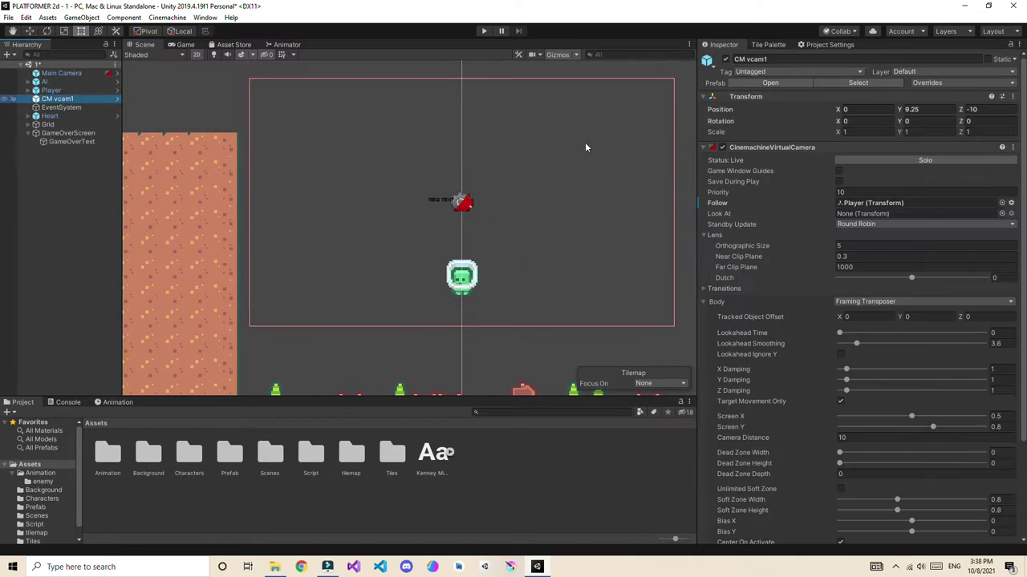
pyautogui.click(726, 60)
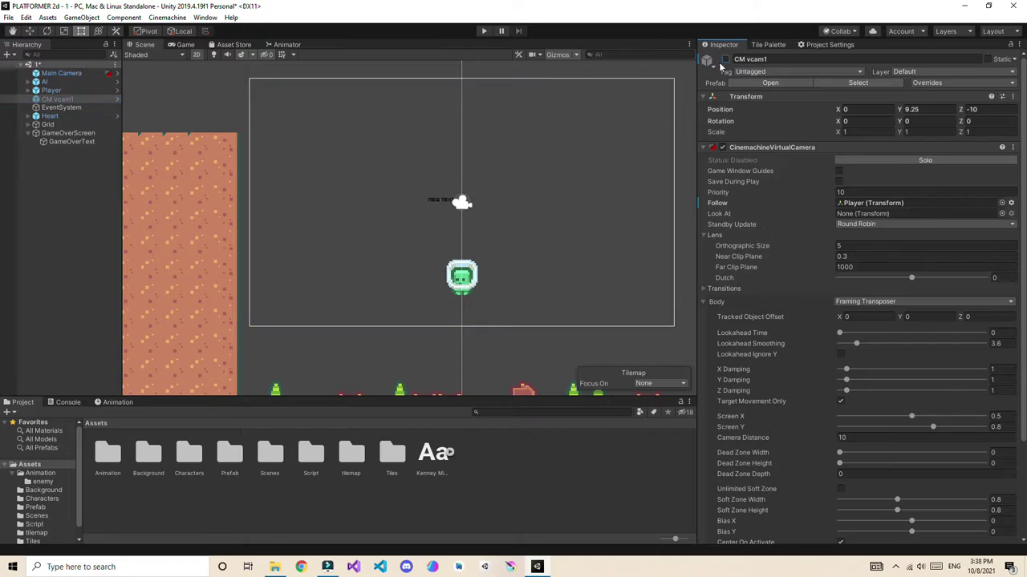
pyautogui.click(61, 73)
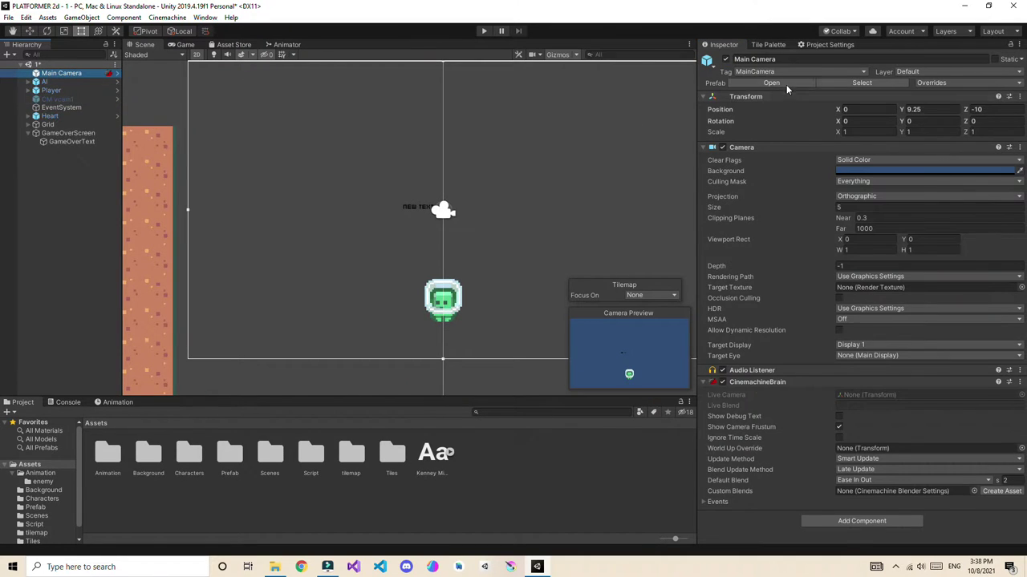
pyautogui.click(726, 61)
pyautogui.scroll(-6, 522, 210)
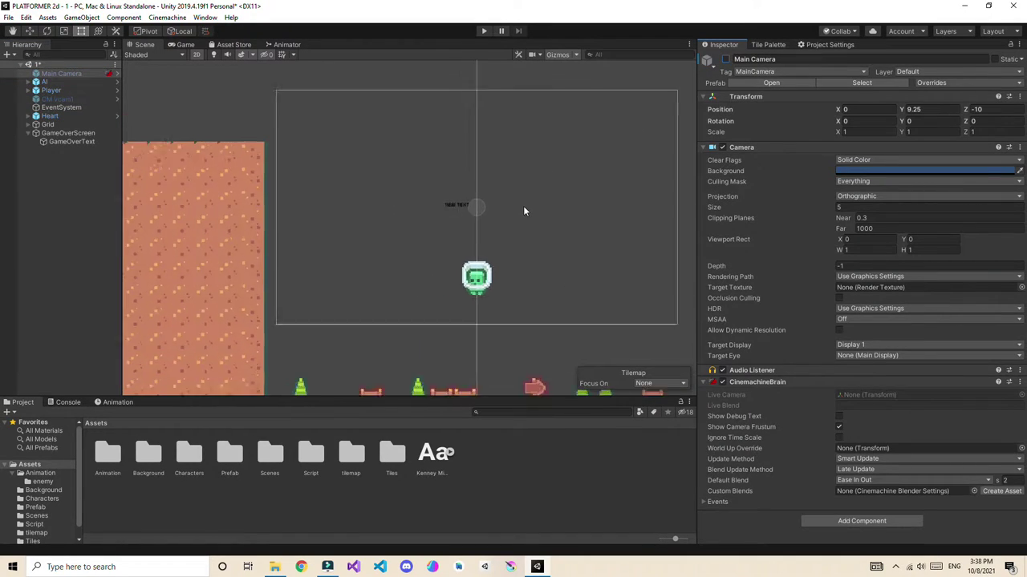
pyautogui.scroll(8, 449, 218)
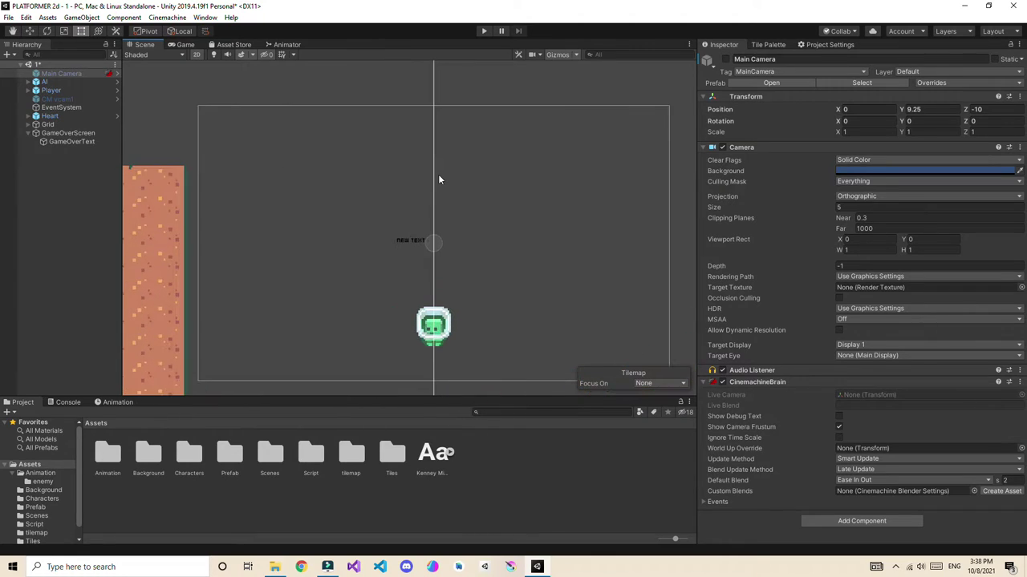
pyautogui.click(73, 141)
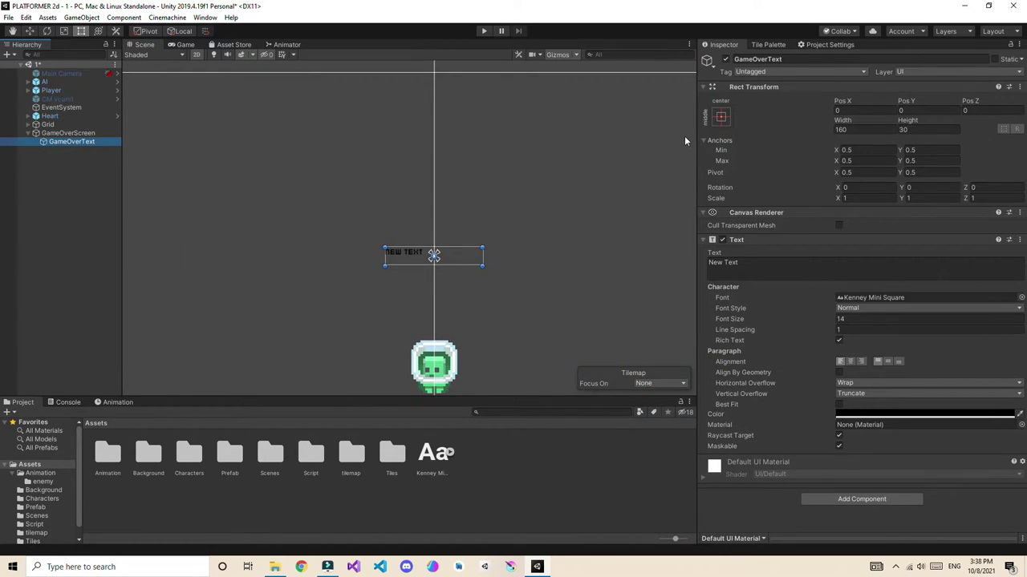
# Step: Align GameOverText to the horizontal and vertical centre of its box
pyautogui.click(721, 117)
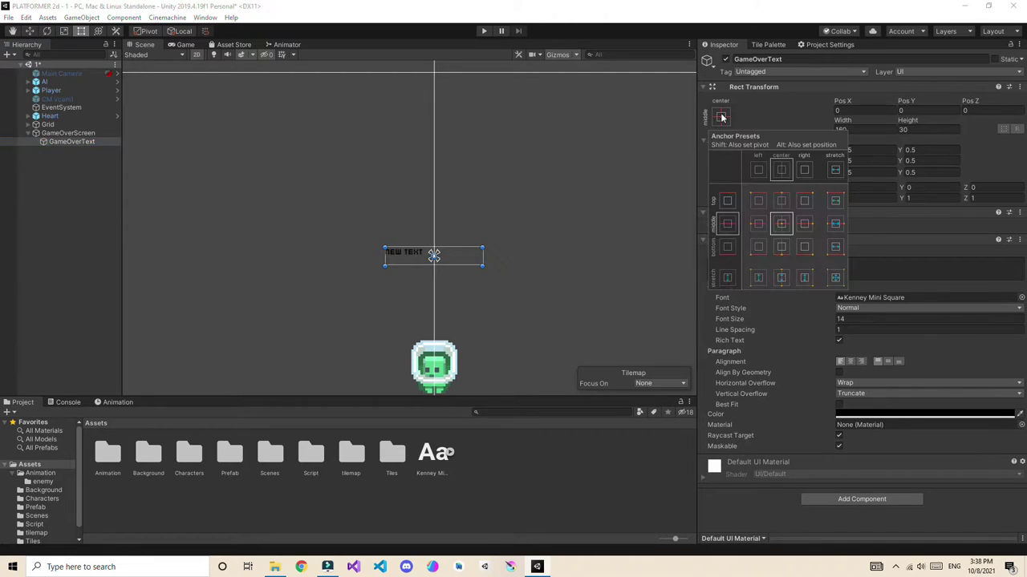
pyautogui.click(850, 318)
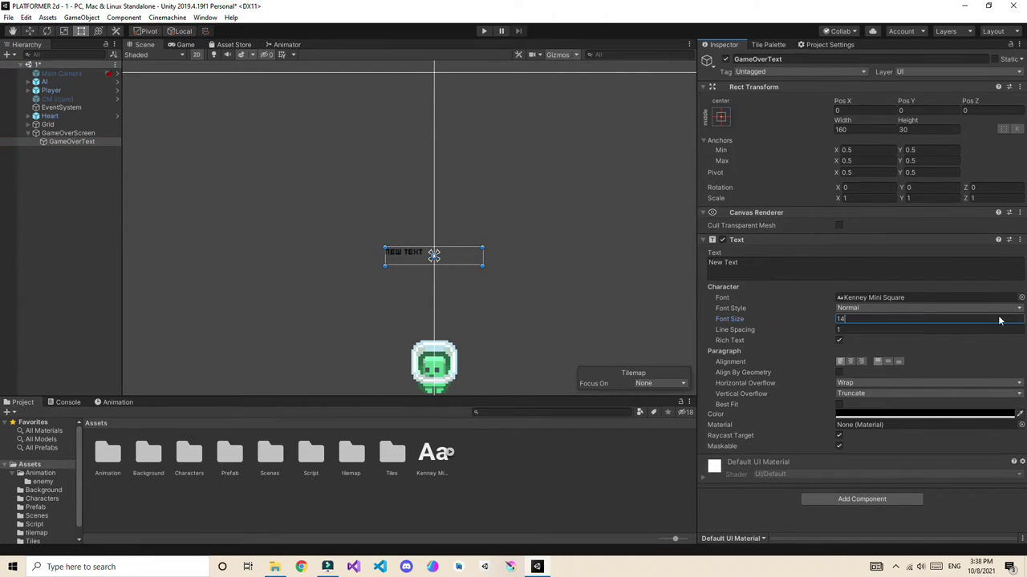
pyautogui.click(852, 362)
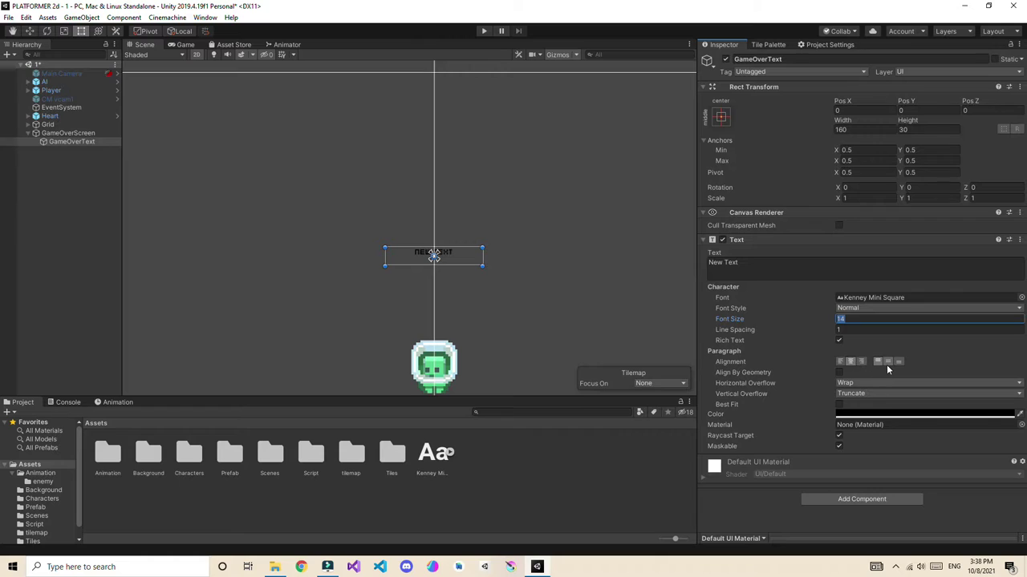
pyautogui.click(887, 363)
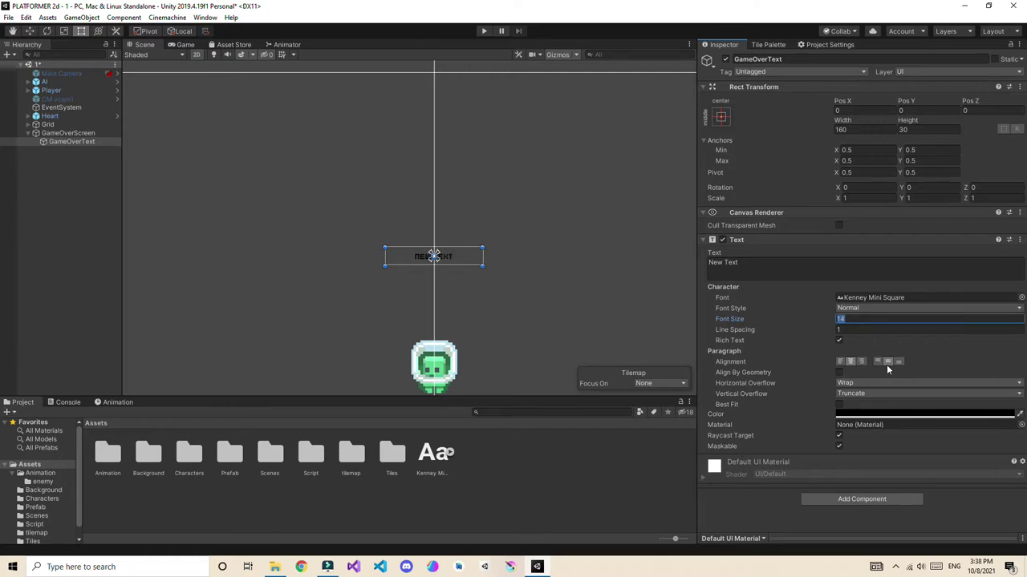
# Step: Size the GameOverText box to width 300, height 50 and view the Game tab
pyautogui.click(854, 129)
pyautogui.write('300')
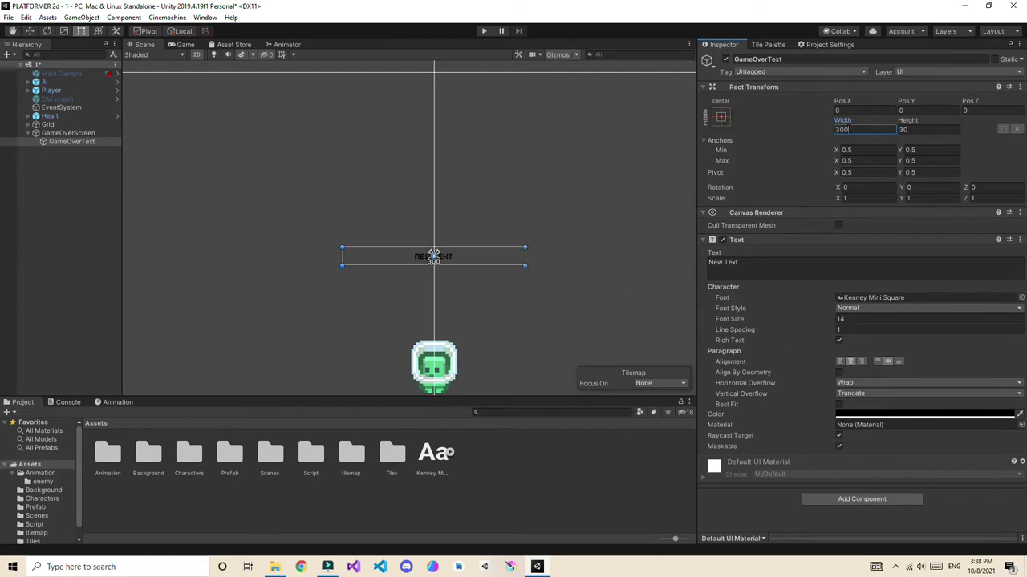
pyautogui.press('Tab')
pyautogui.write('50')
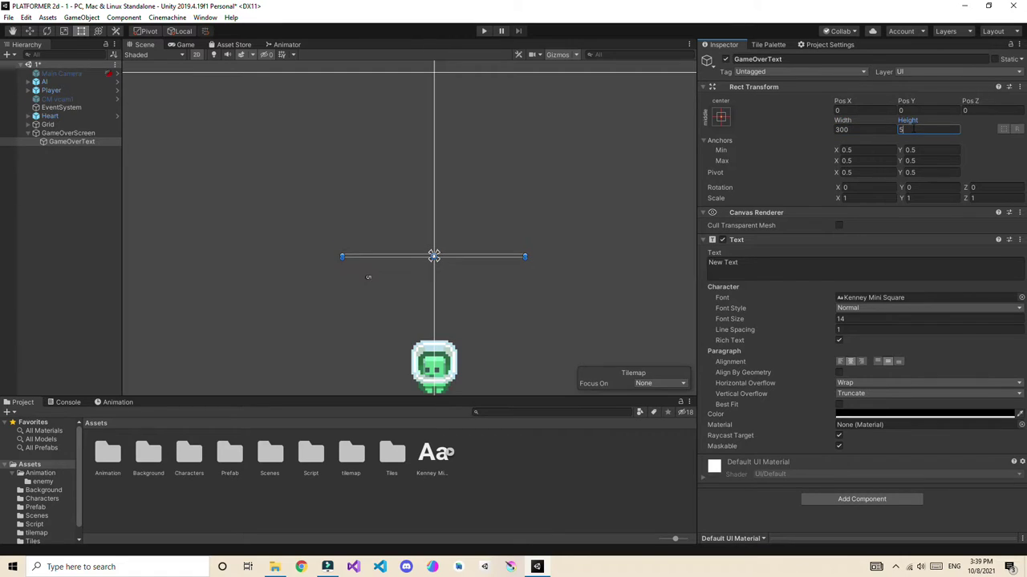
pyautogui.click(172, 46)
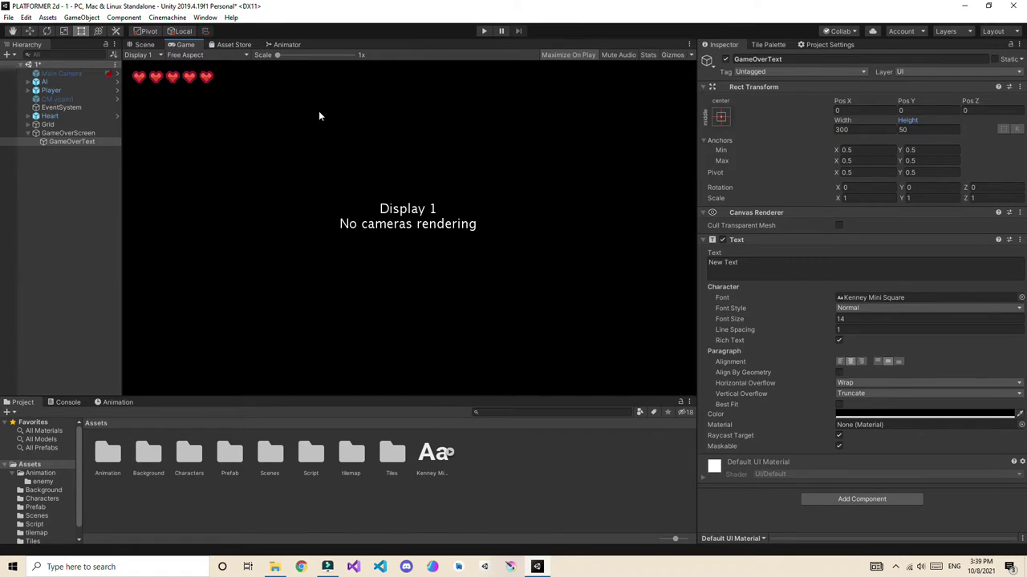
# Step: Reactivate Main Camera and enable Best Fit (10–40) on GameOverText
pyautogui.click(65, 73)
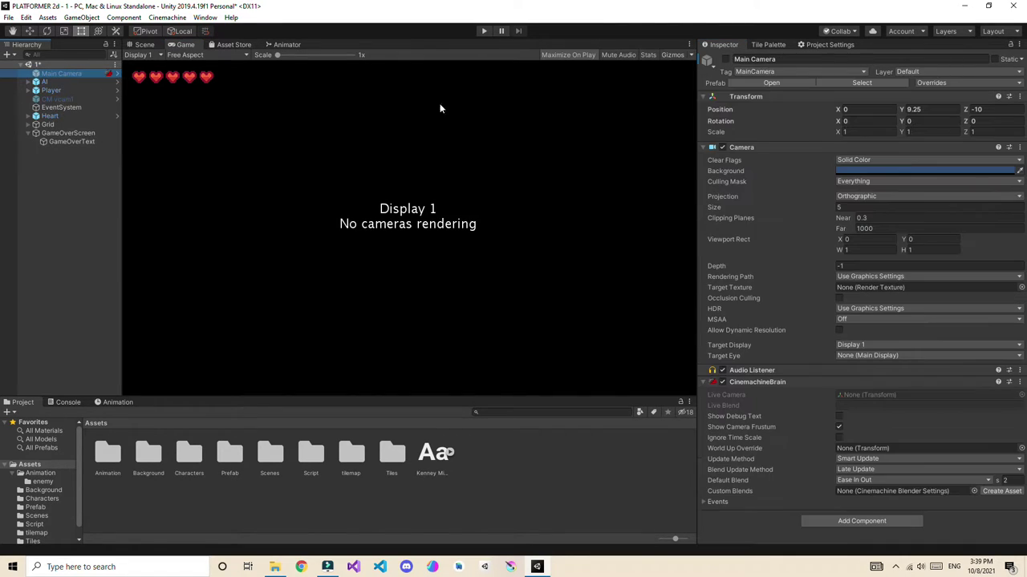
pyautogui.click(723, 59)
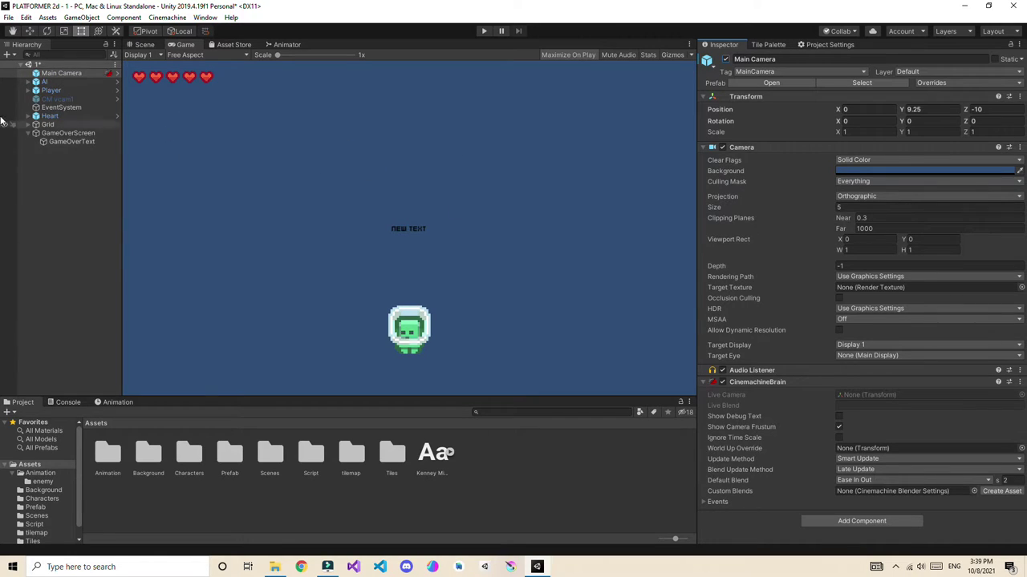
pyautogui.click(70, 141)
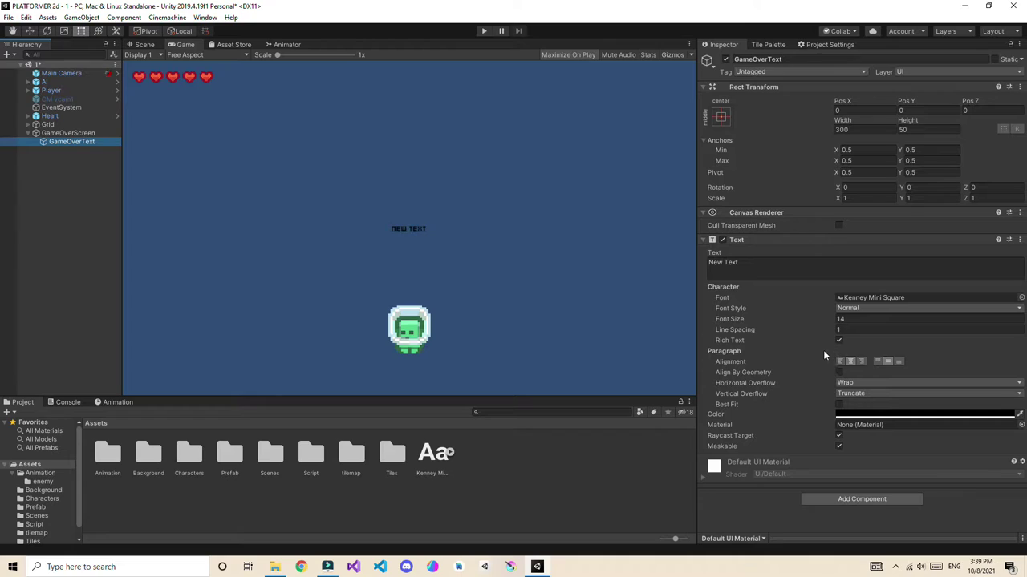
pyautogui.click(838, 404)
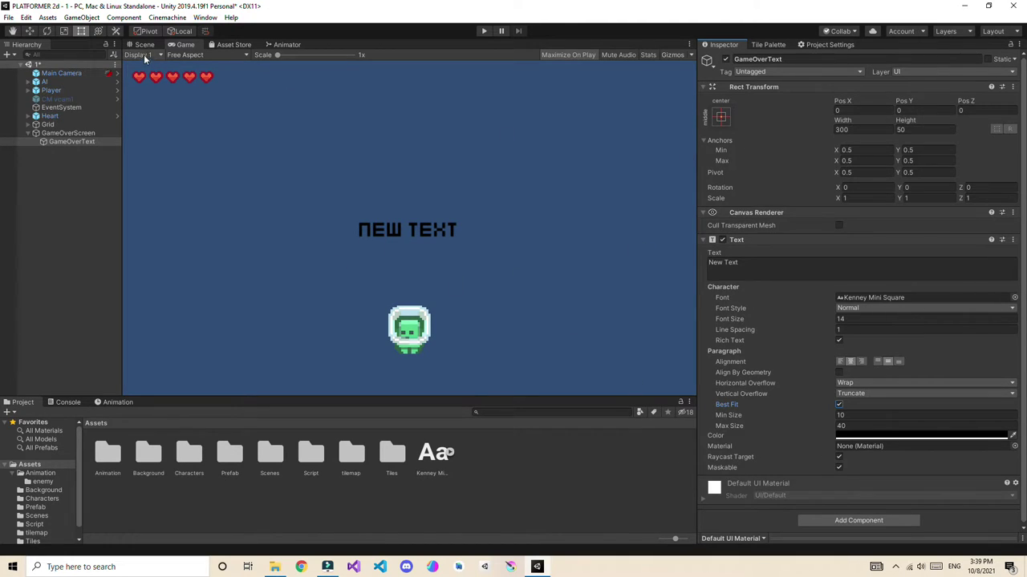
# Step: Change the label text to GAME OVER! and colour it white (FFFFFF)
pyautogui.click(784, 267)
pyautogui.write('GAM')
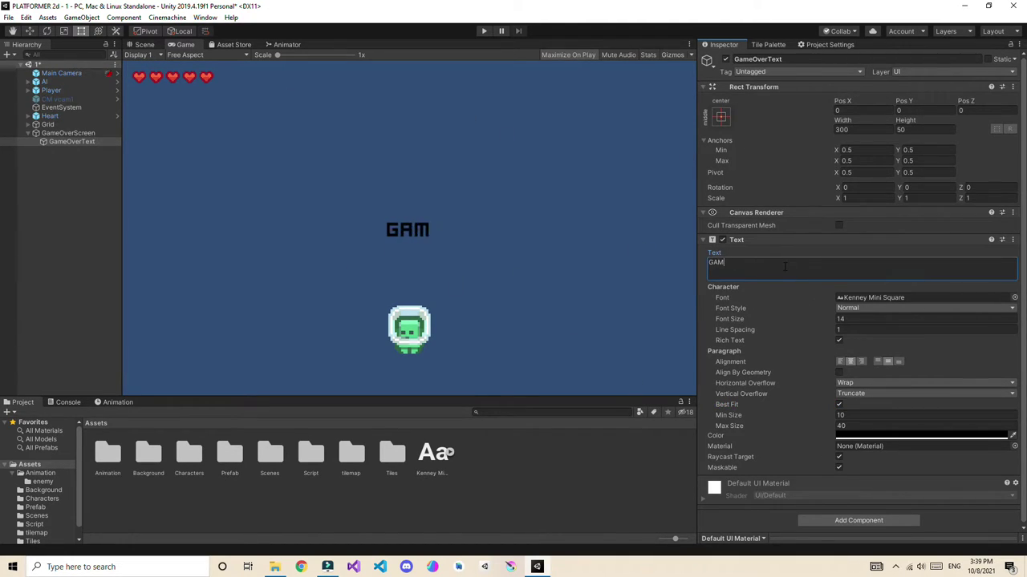
pyautogui.write('E OVER!')
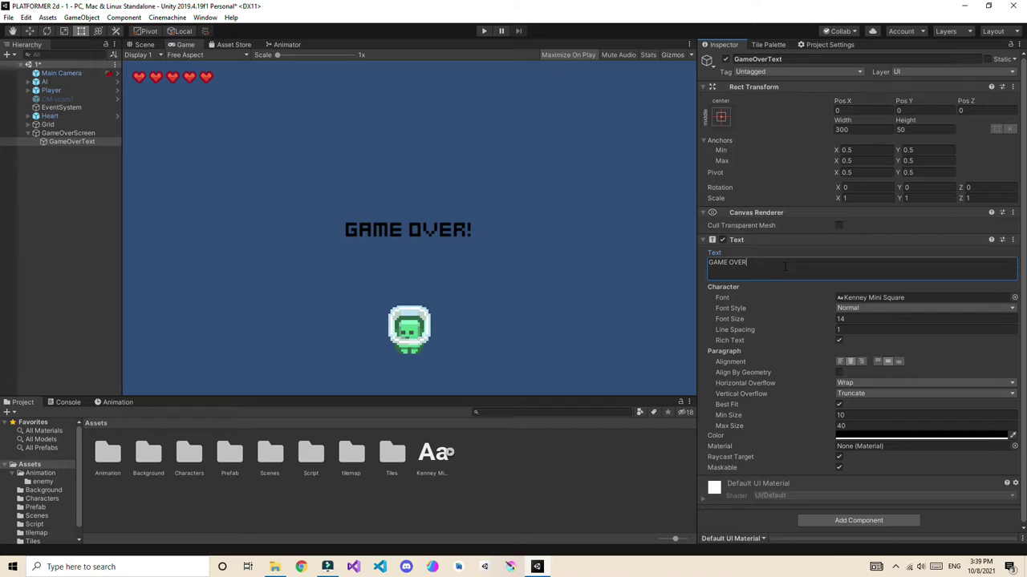
pyautogui.click(848, 435)
pyautogui.click(910, 288)
pyautogui.moveTo(910, 289)
pyautogui.mouseDown()
pyautogui.moveTo(898, 273)
pyautogui.moveTo(902, 309)
pyautogui.moveTo(896, 272)
pyautogui.moveTo(912, 262)
pyautogui.moveTo(980, 275)
pyautogui.moveTo(988, 304)
pyautogui.moveTo(946, 255)
pyautogui.moveTo(889, 329)
pyautogui.moveTo(949, 357)
pyautogui.mouseUp()
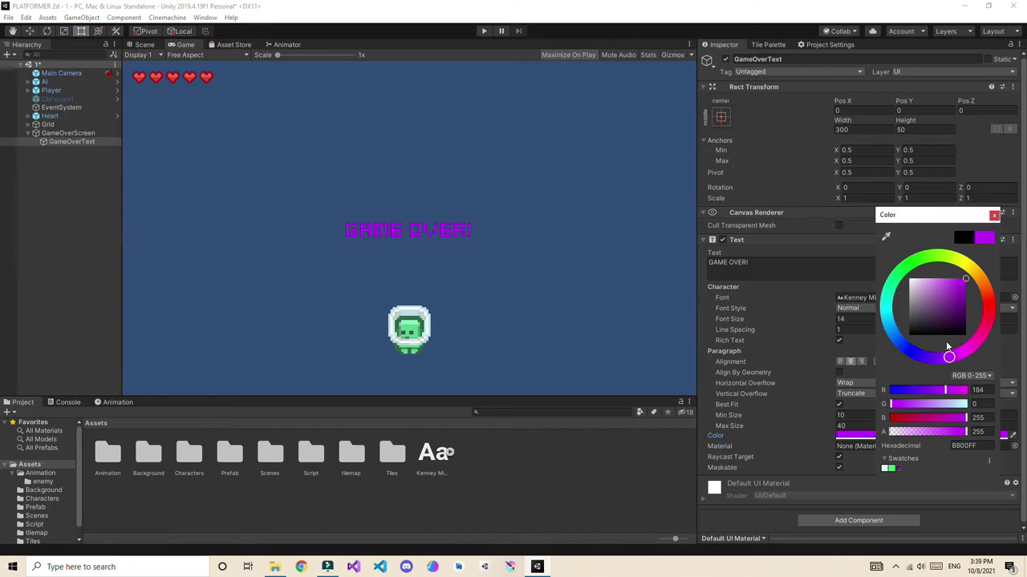
pyautogui.click(910, 280)
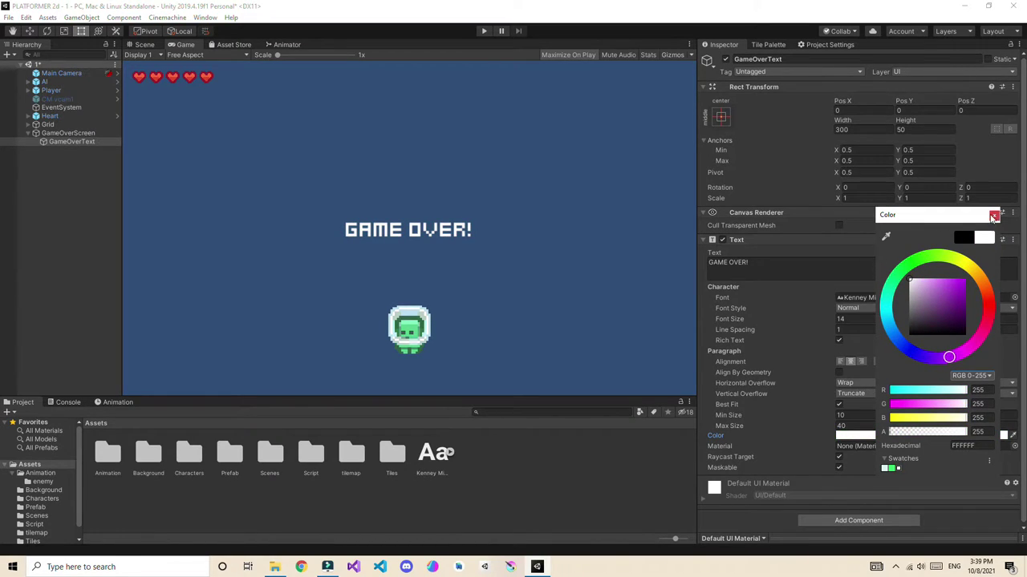
pyautogui.click(993, 217)
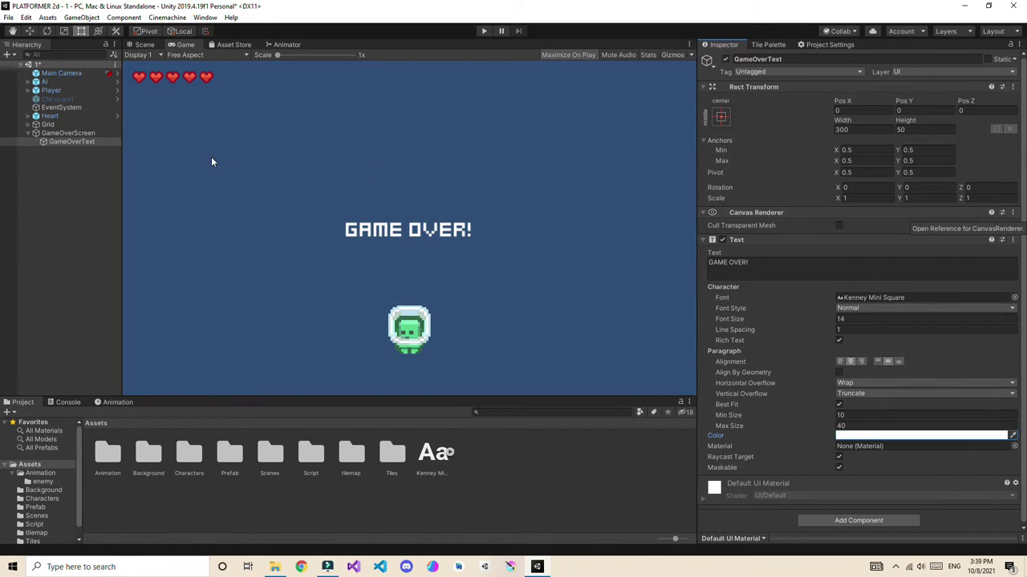
# Step: Move the GameOverText label up to Rect Transform Pos Y 80
pyautogui.click(922, 110)
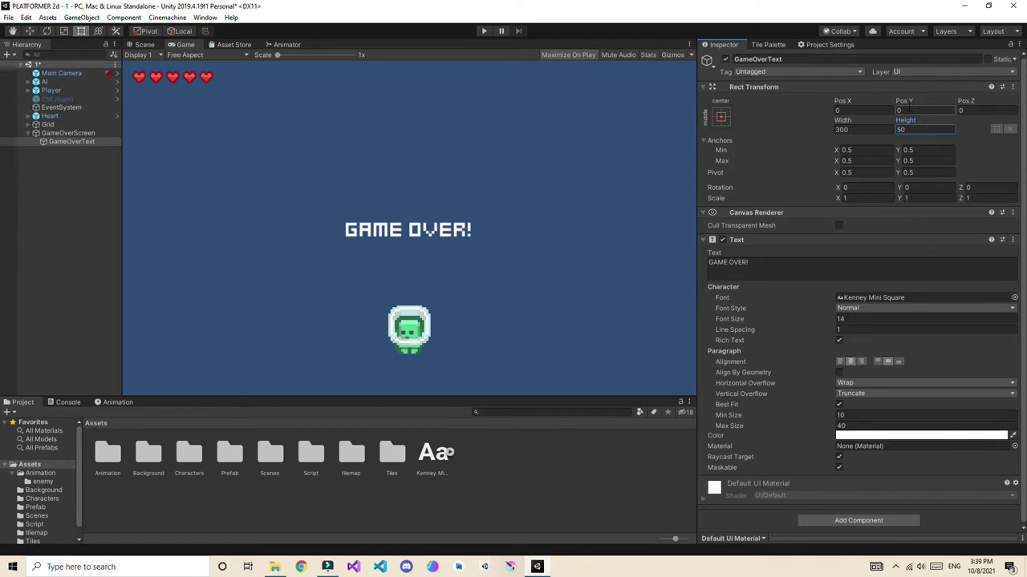
pyautogui.write('50')
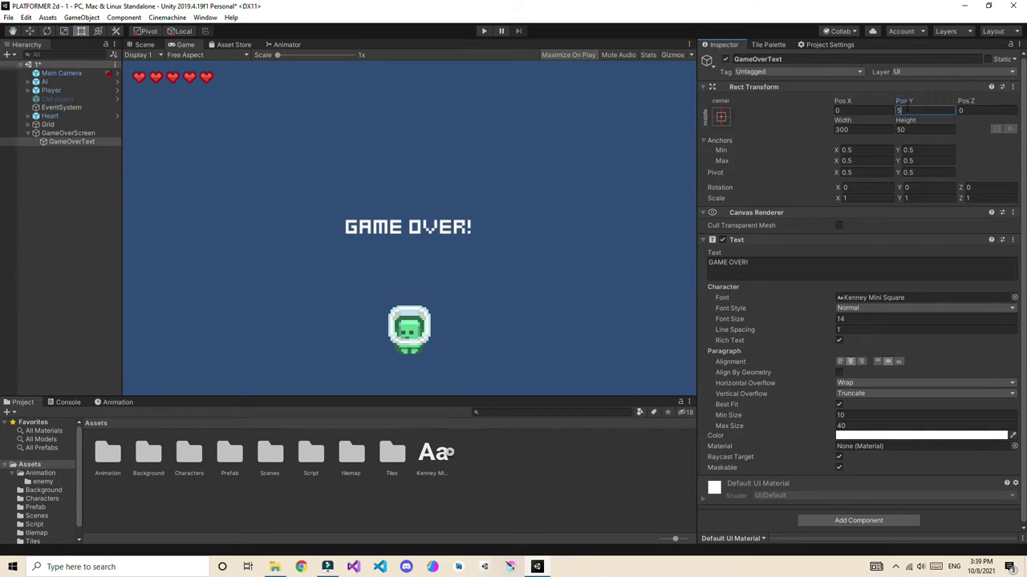
pyautogui.press('BackSpace')
pyautogui.press('BackSpace')
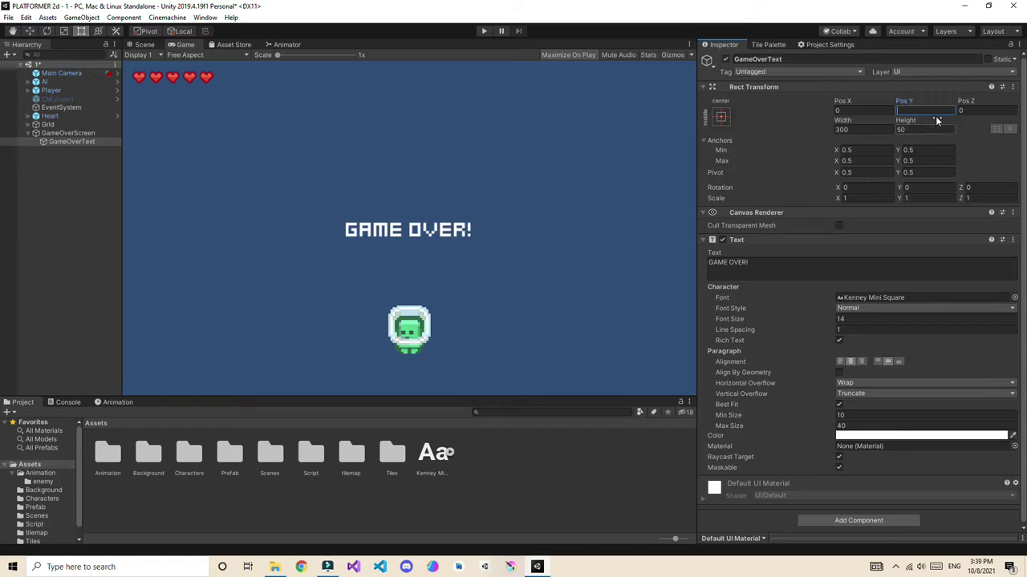
pyautogui.write('80')
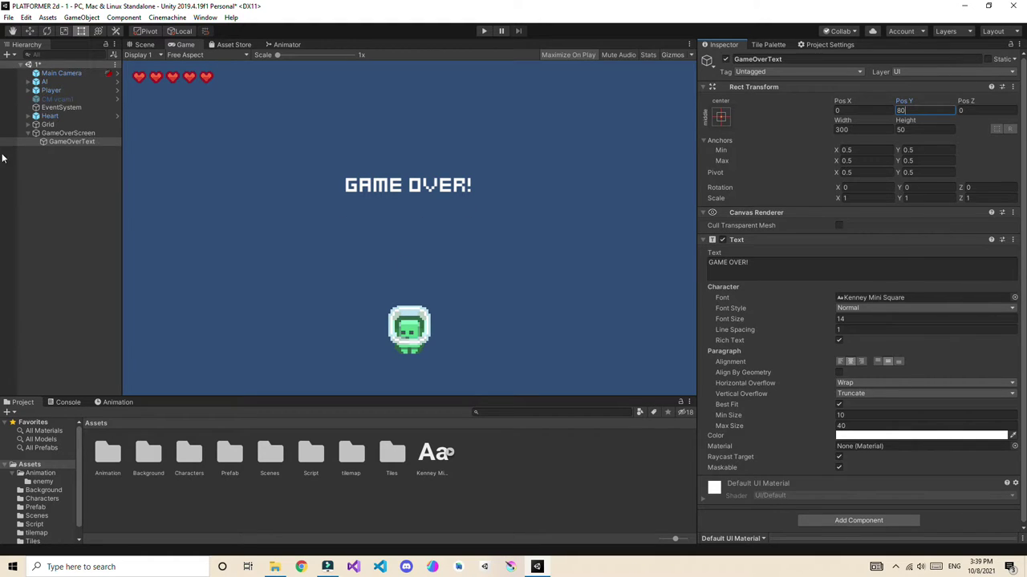
pyautogui.click(53, 165)
pyautogui.click(64, 142)
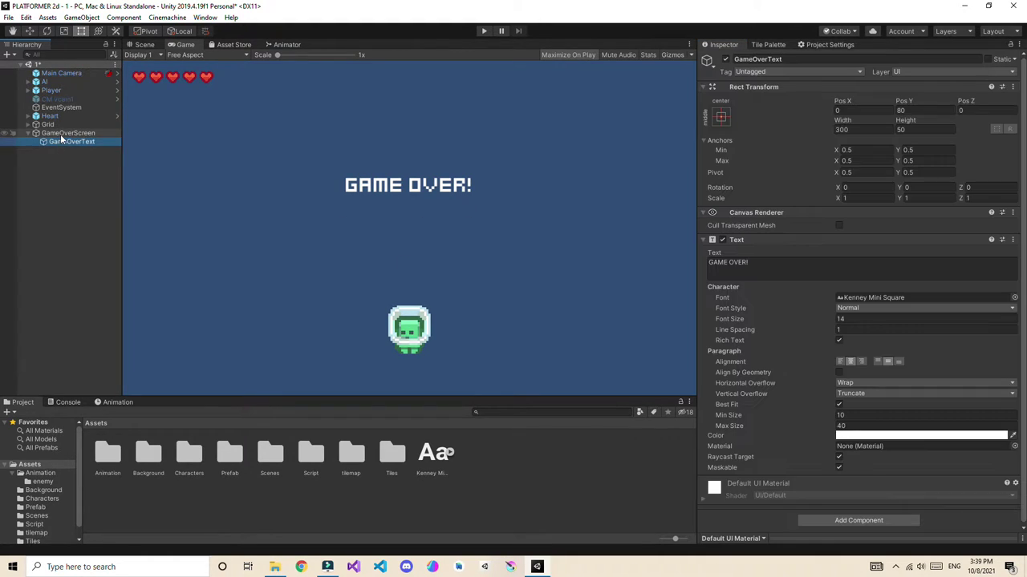
pyautogui.click(68, 133)
# Step: Create a UI Button as a child of GameOverScreen and view it in the Game view
pyautogui.click(145, 45)
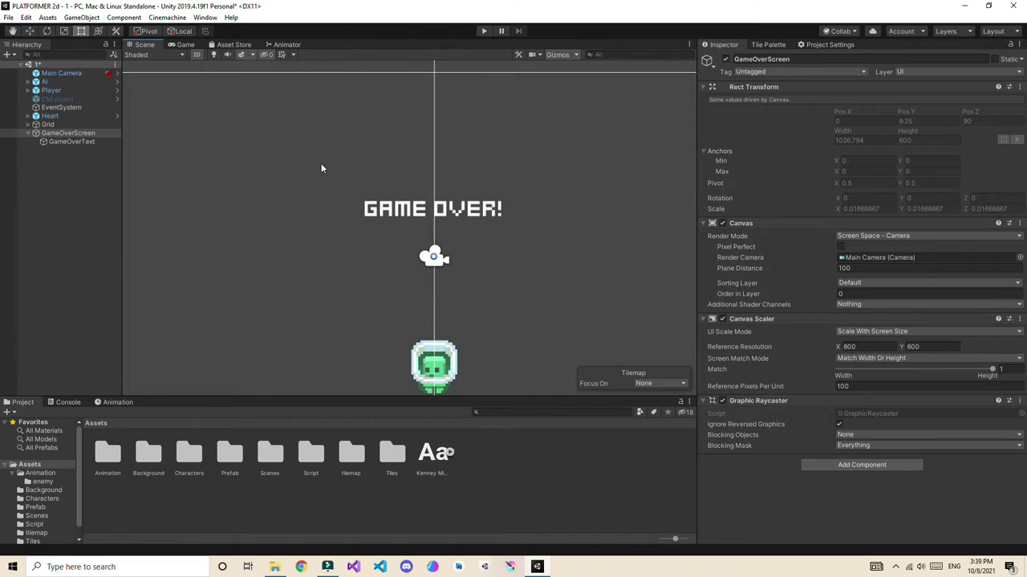
pyautogui.scroll(-2, 321, 169)
pyautogui.scroll(1, 307, 194)
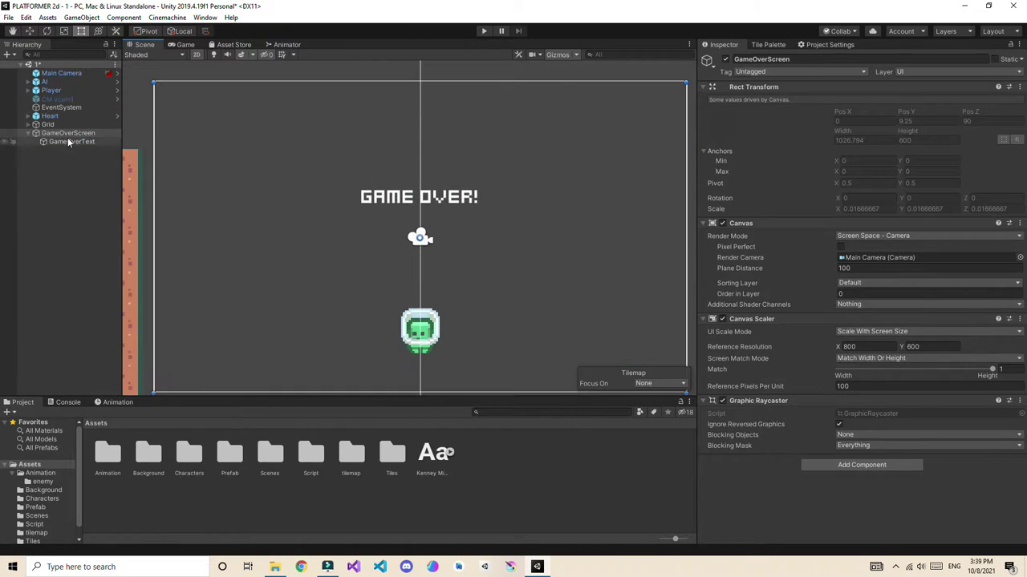
pyautogui.rightClick(67, 137)
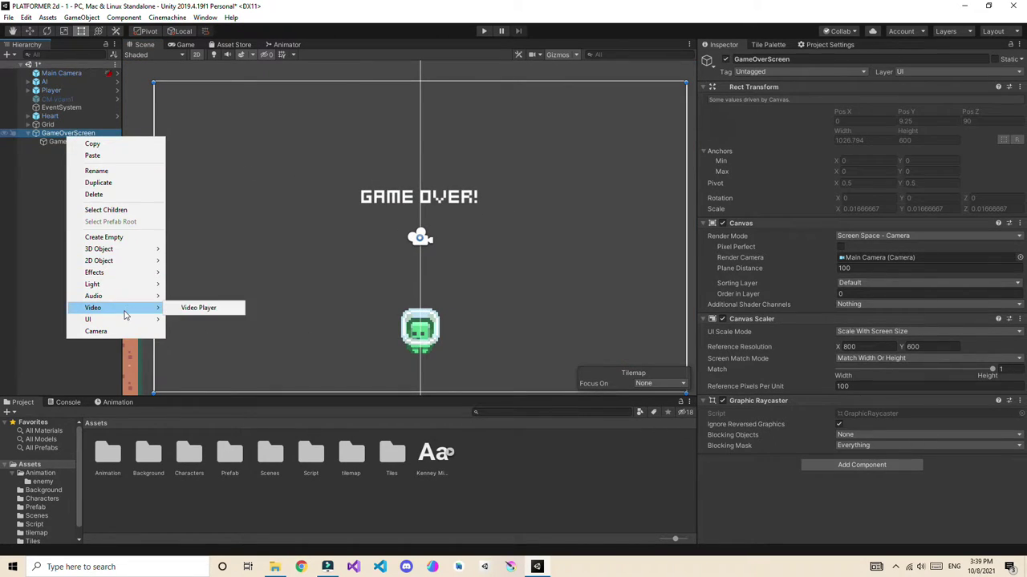
pyautogui.moveTo(118, 322)
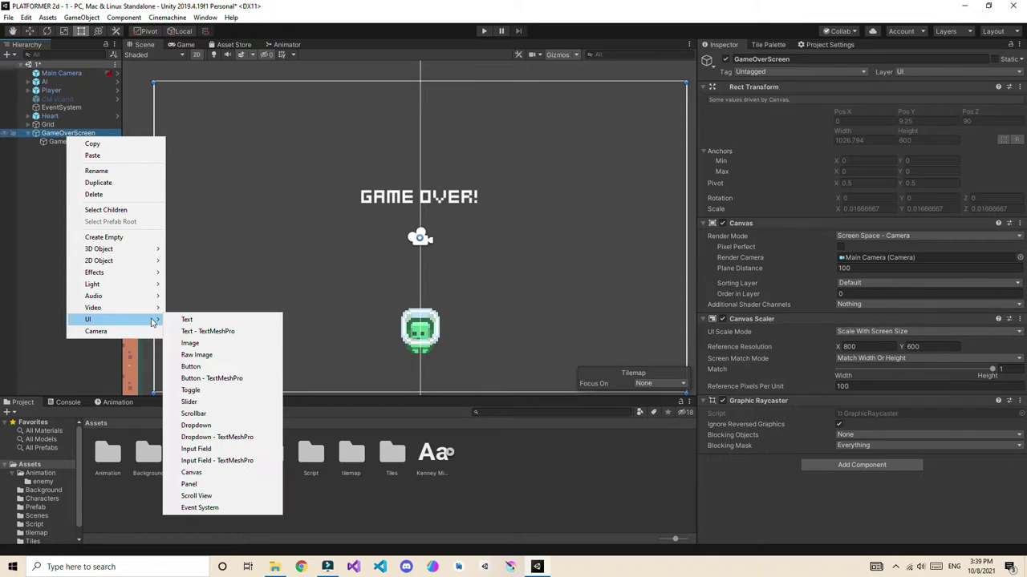
pyautogui.click(197, 370)
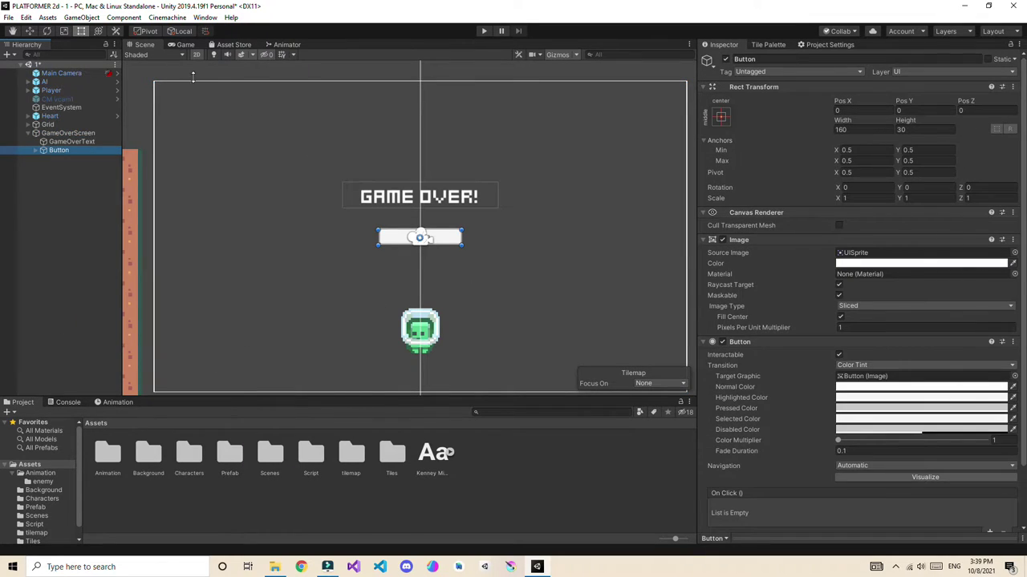
pyautogui.click(181, 45)
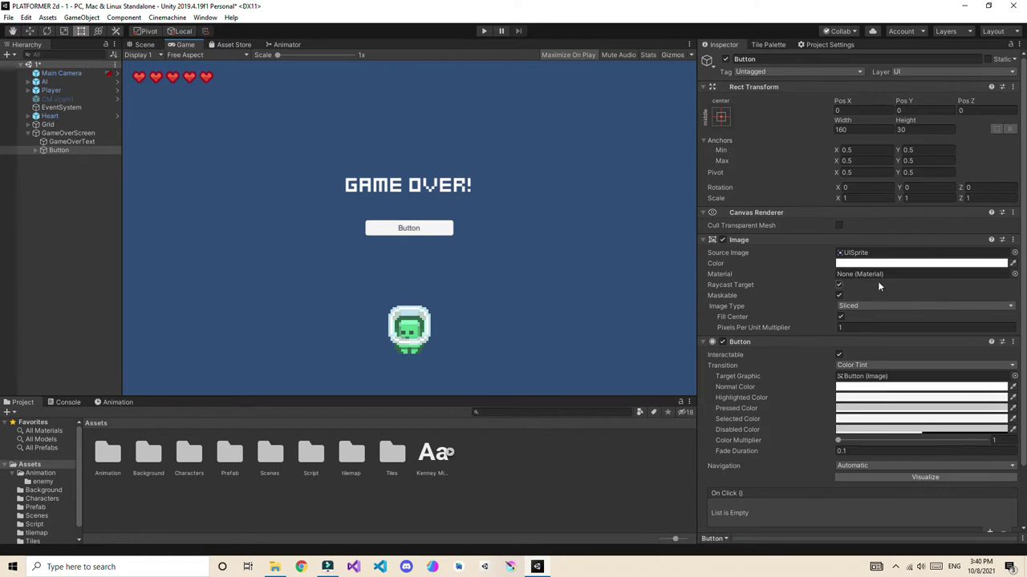
# Step: Make the Button's state tints semi-transparent, Selected grey 245 at alpha 105, with a white Image colour
pyautogui.click(851, 389)
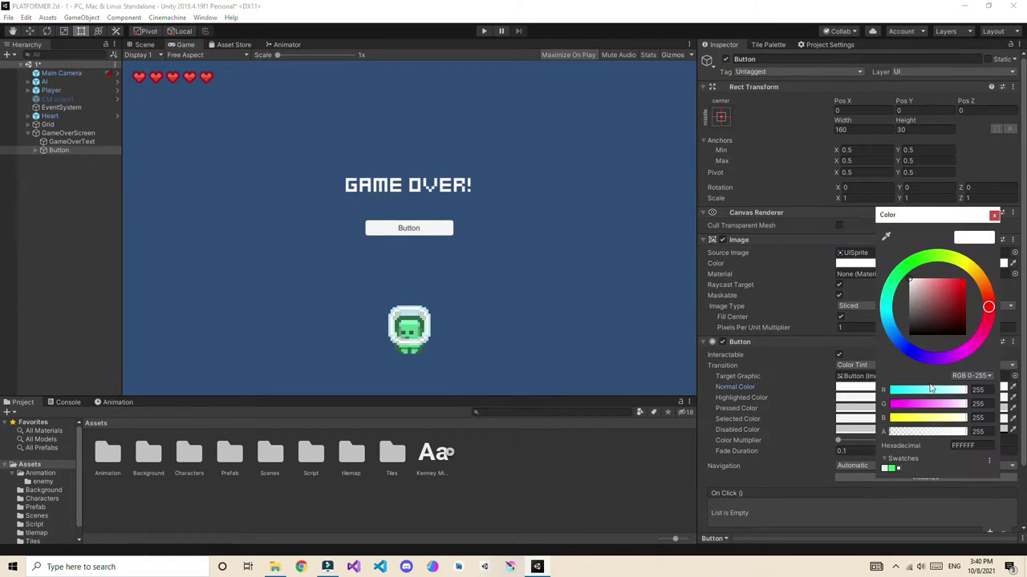
pyautogui.moveTo(937, 433); pyautogui.dragTo(890, 440)
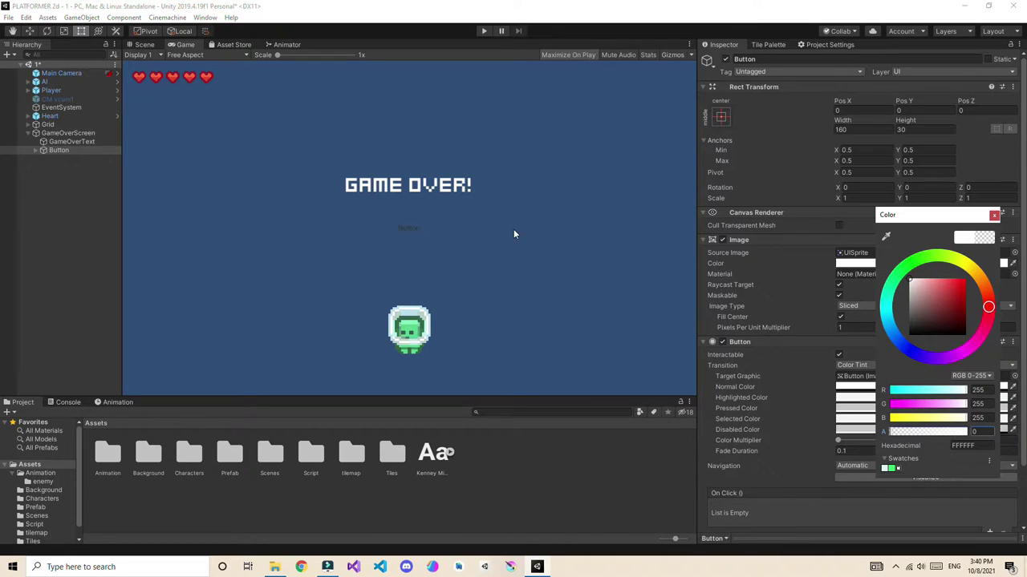
pyautogui.click(851, 398)
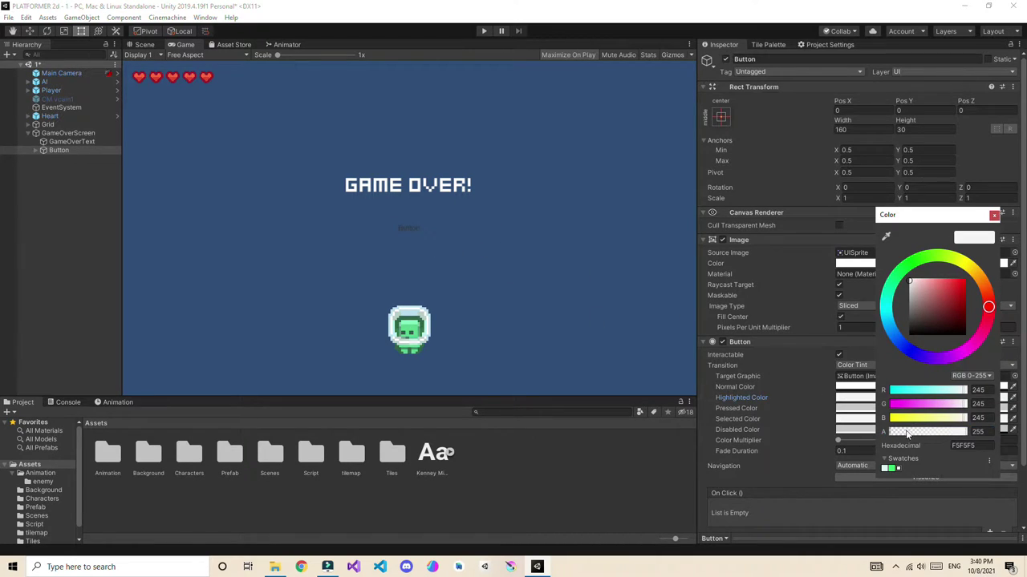
pyautogui.moveTo(924, 433)
pyautogui.mouseDown()
pyautogui.moveTo(945, 436)
pyautogui.moveTo(920, 434)
pyautogui.mouseUp()
pyautogui.click(787, 419)
pyautogui.click(855, 408)
pyautogui.click(816, 421)
pyautogui.click(879, 423)
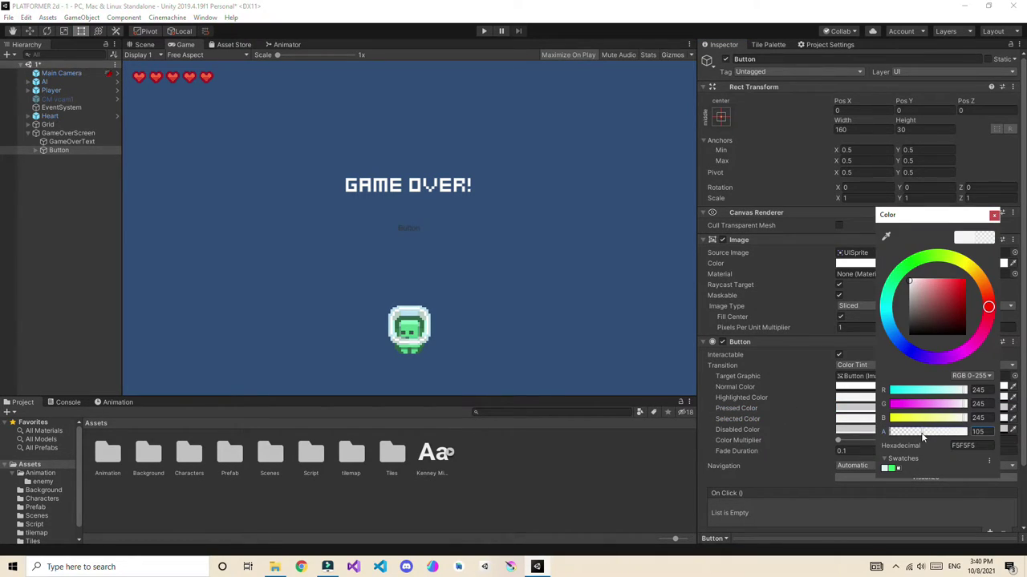
pyautogui.click(855, 263)
# Step: Give the Button's Text child the Kenney Mini Square font and the text RESTART
pyautogui.click(37, 150)
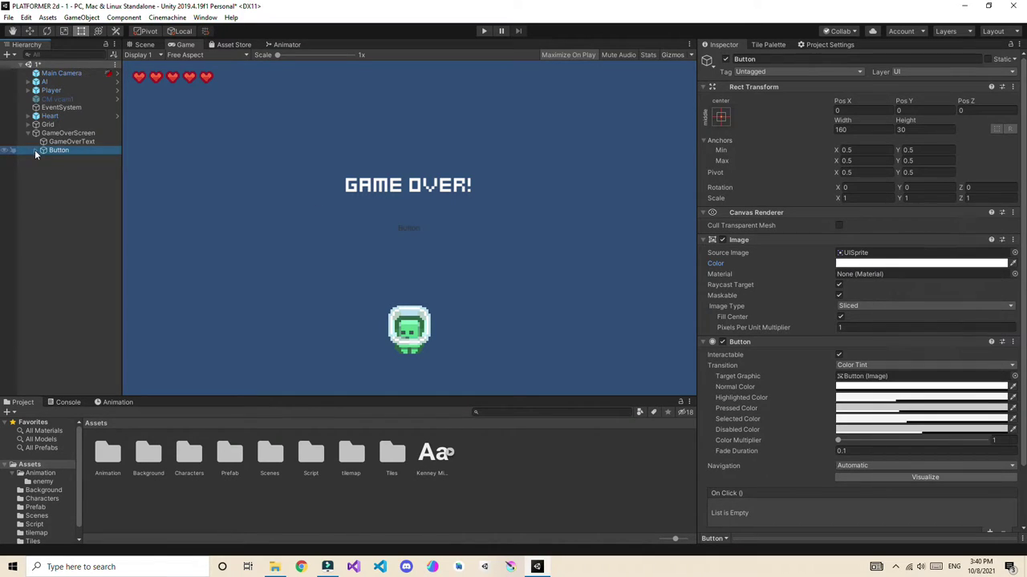
pyautogui.click(58, 159)
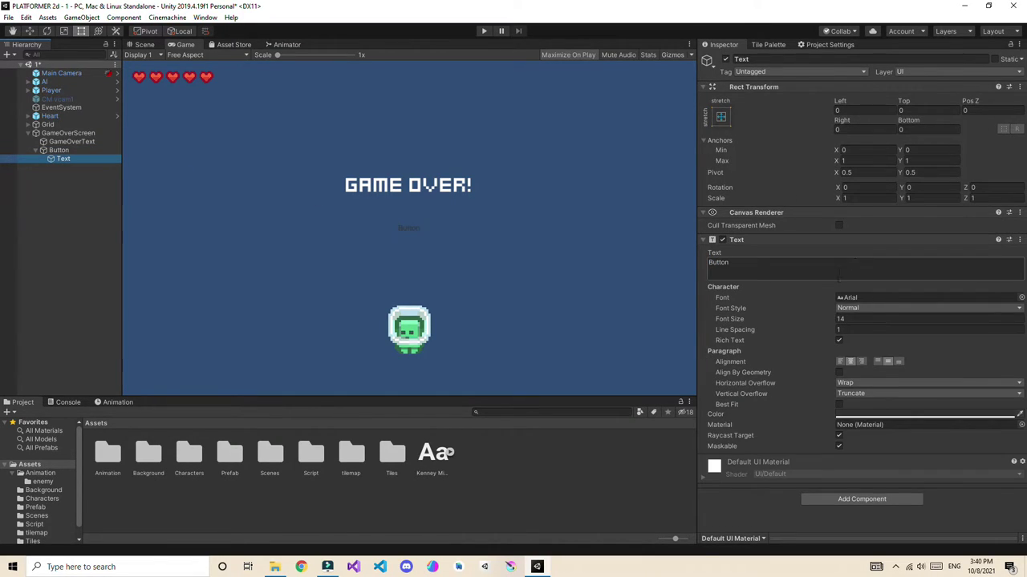
pyautogui.click(1021, 297)
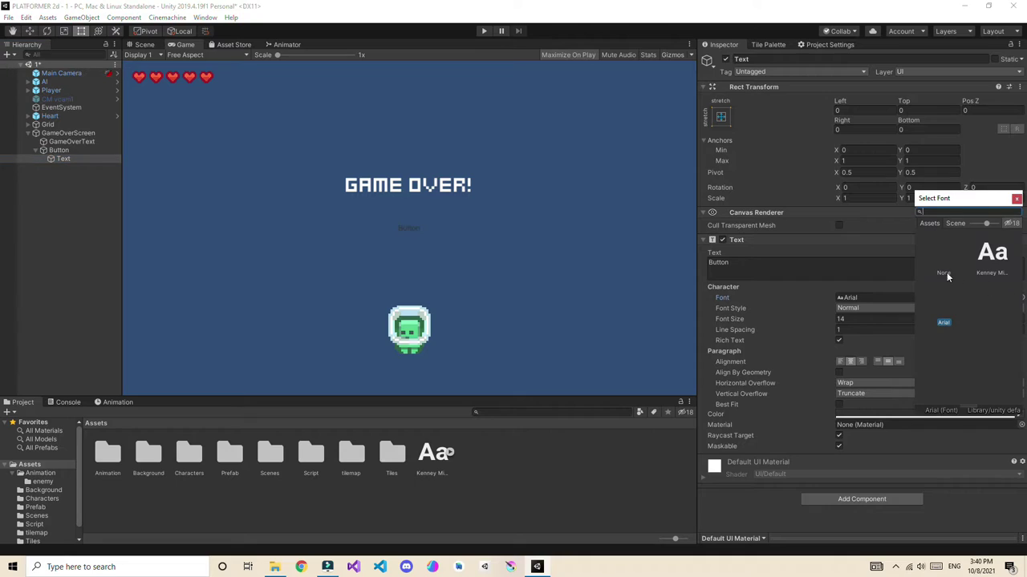
pyautogui.click(992, 262)
pyautogui.click(1017, 200)
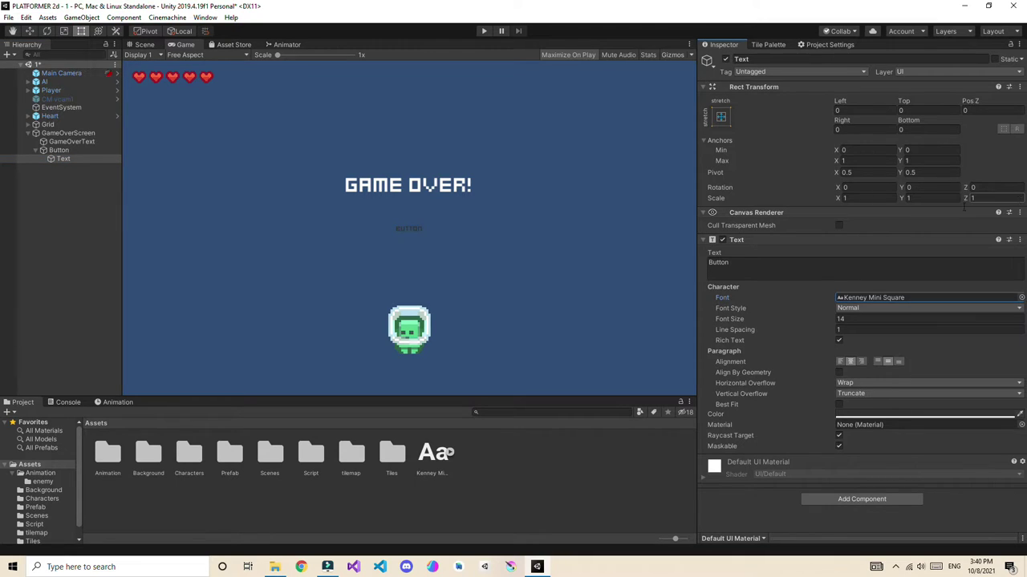
pyautogui.click(782, 264)
pyautogui.write('RESTART')
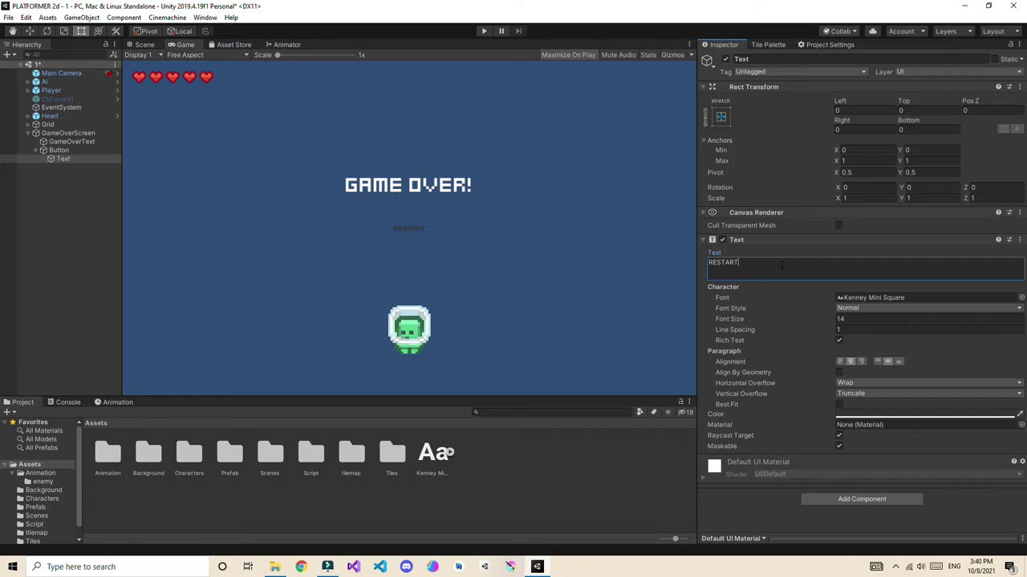
# Step: Make the RESTART label white, font size 21, with Best Fit on
pyautogui.click(863, 414)
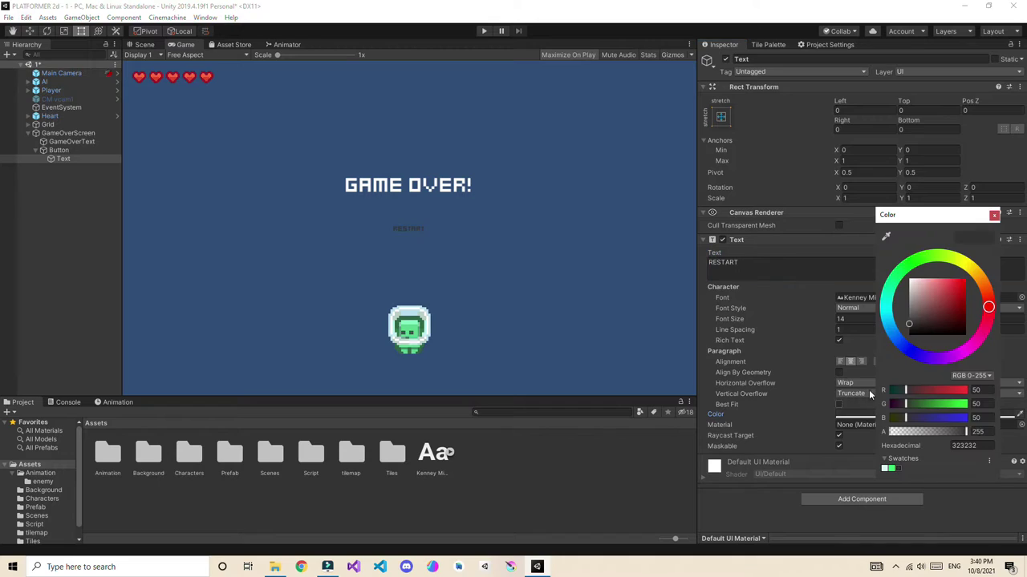
pyautogui.click(923, 289)
pyautogui.moveTo(922, 290); pyautogui.dragTo(909, 280)
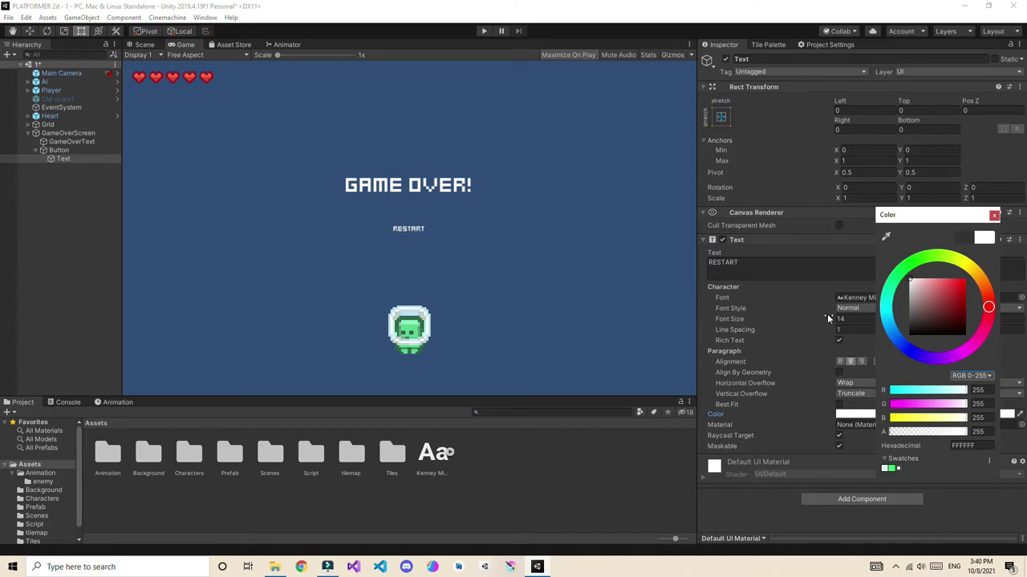
pyautogui.moveTo(829, 319); pyautogui.dragTo(840, 321)
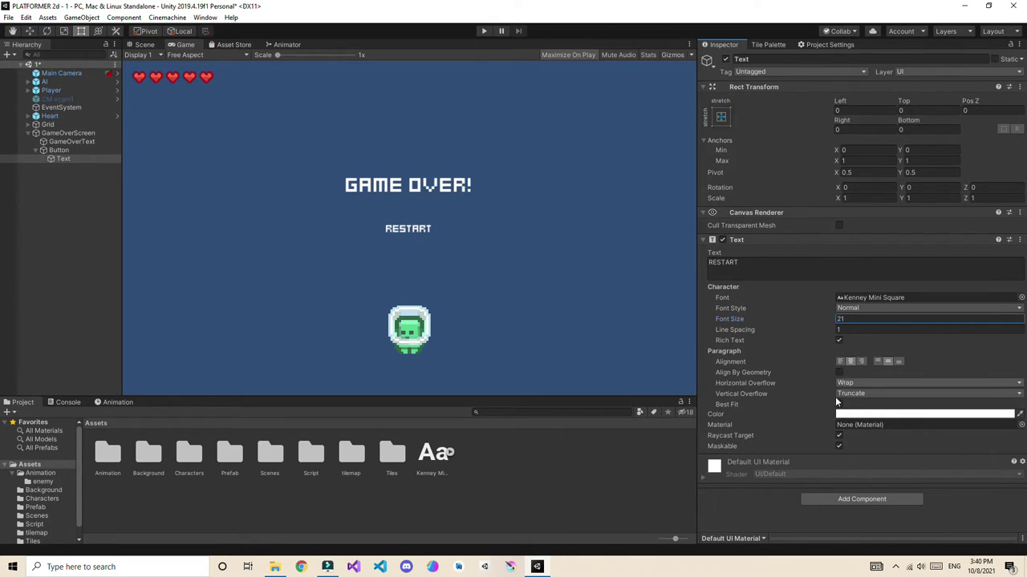
pyautogui.click(840, 405)
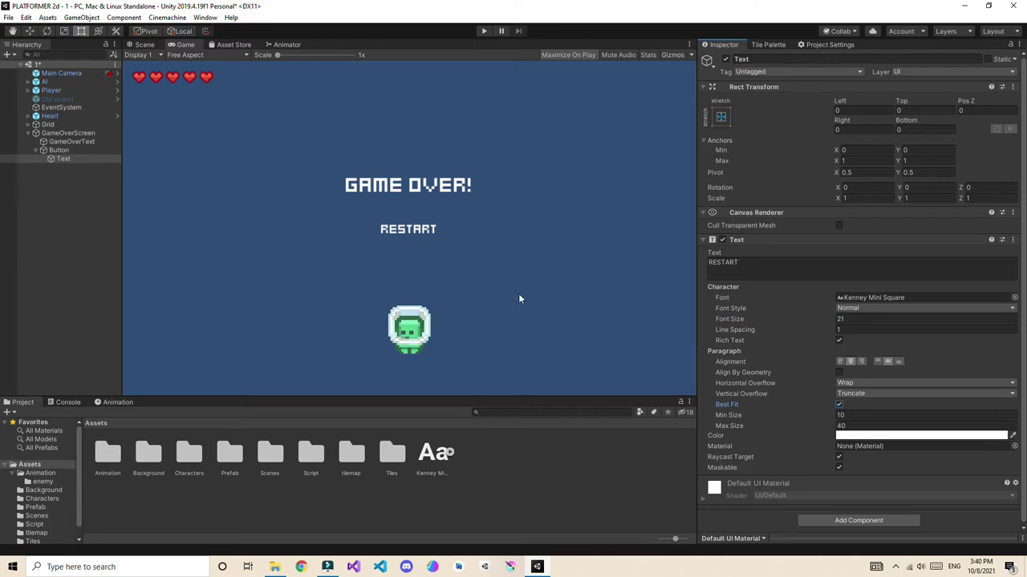
# Step: Resize the Button to width 200 and height 50
pyautogui.click(59, 151)
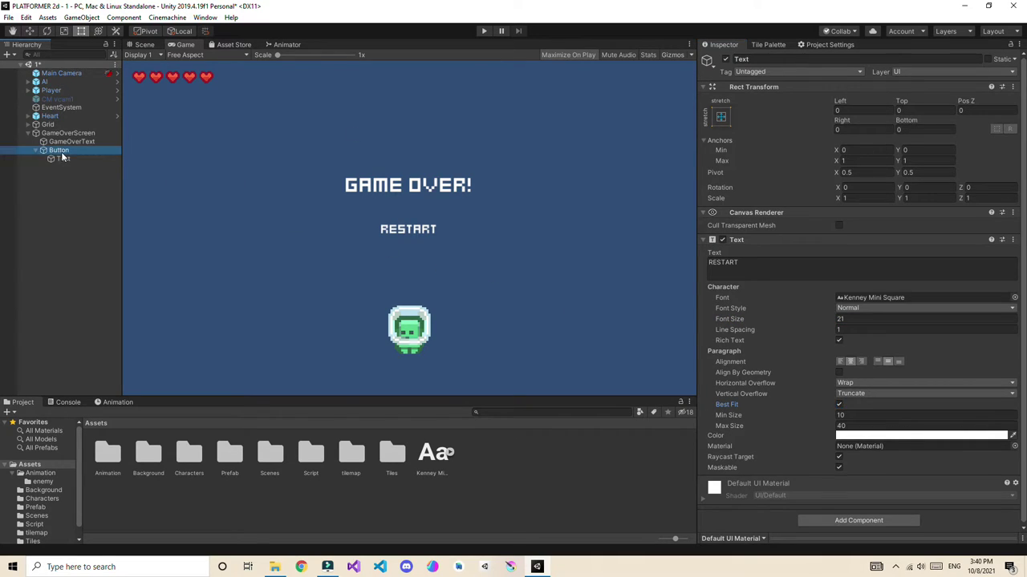
pyautogui.click(850, 130)
pyautogui.write('2')
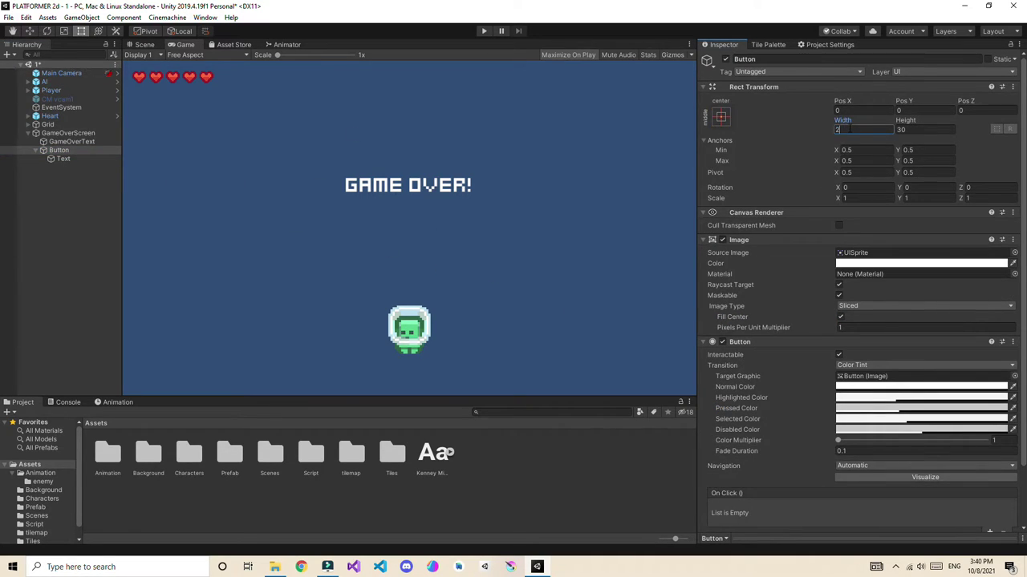
pyautogui.write('00')
pyautogui.click(913, 130)
pyautogui.write('50')
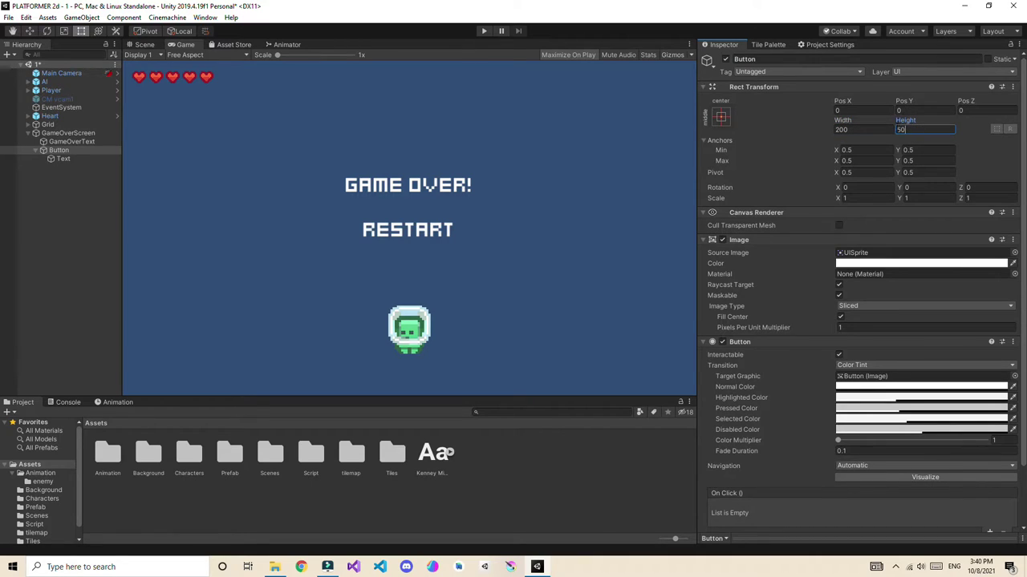
# Step: Resize the GameOverText box to 500 wide by 200 high
pyautogui.click(72, 141)
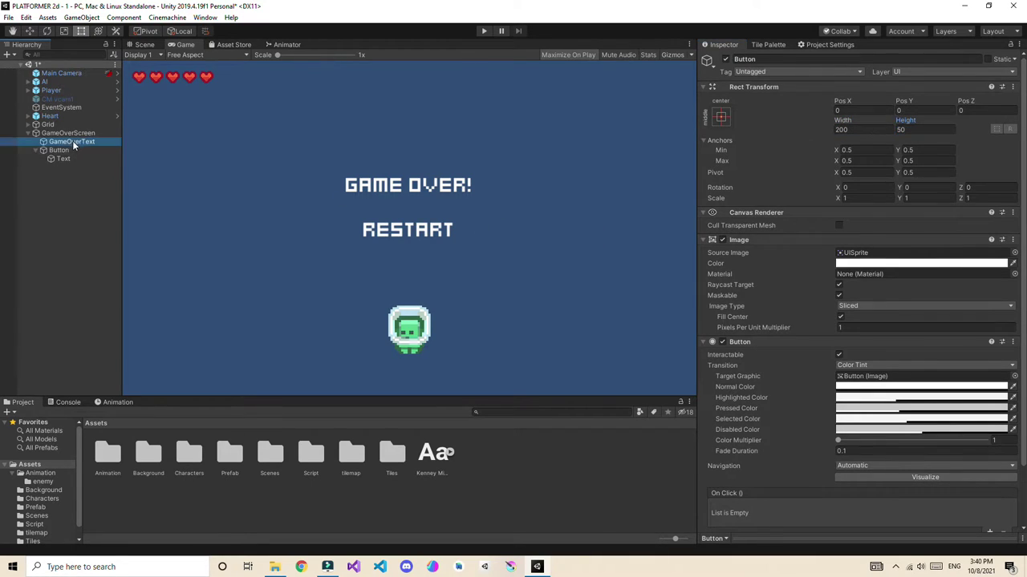
pyautogui.click(850, 129)
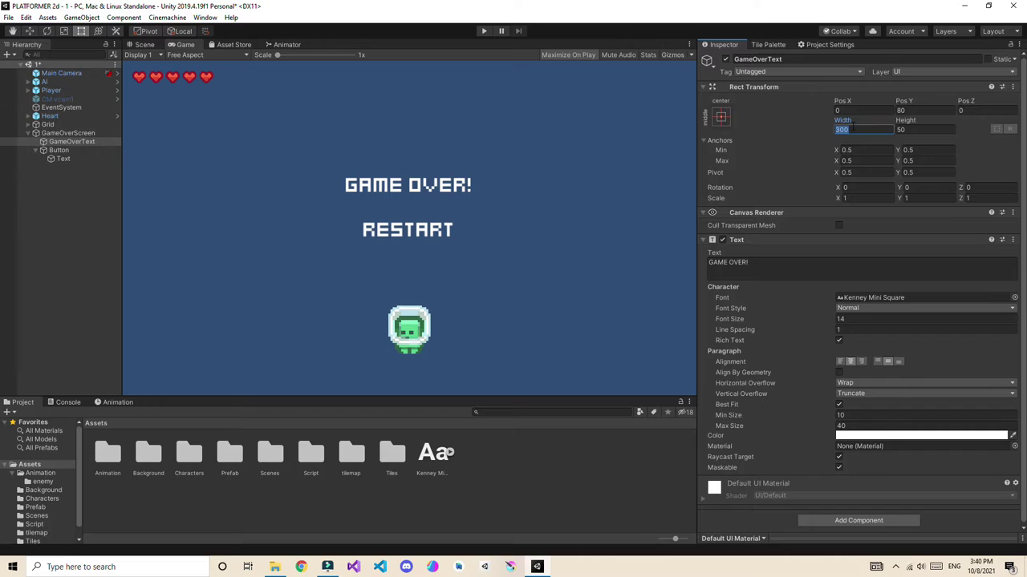
pyautogui.write('400')
pyautogui.click(923, 130)
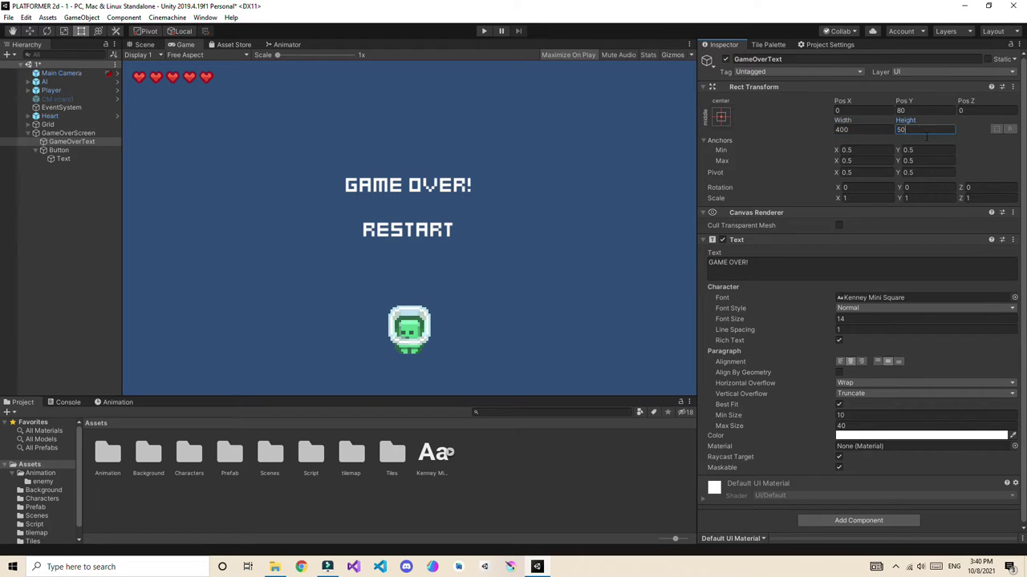
pyautogui.write('200')
pyautogui.click(863, 129)
pyautogui.write('500')
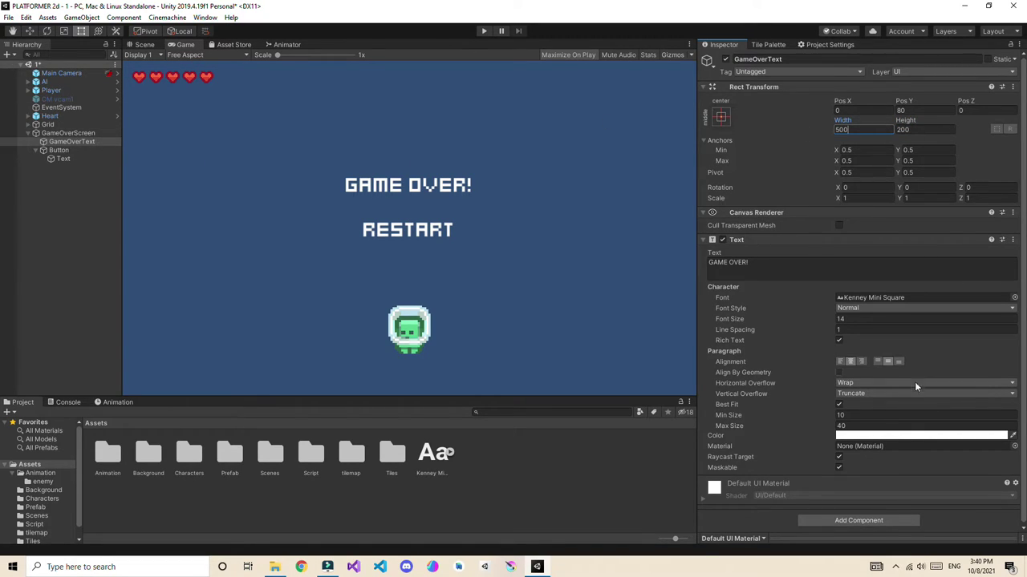
# Step: Turn off Best Fit, set GAME OVER! to font size 67, and raise its box's bottom edge above RESTART
pyautogui.click(845, 323)
pyautogui.write('34')
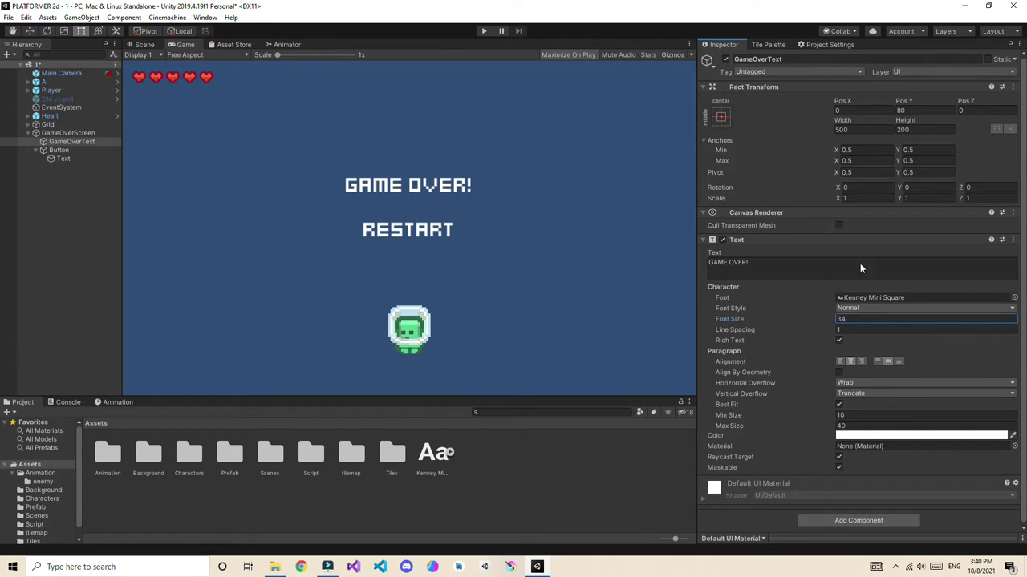
pyautogui.click(149, 45)
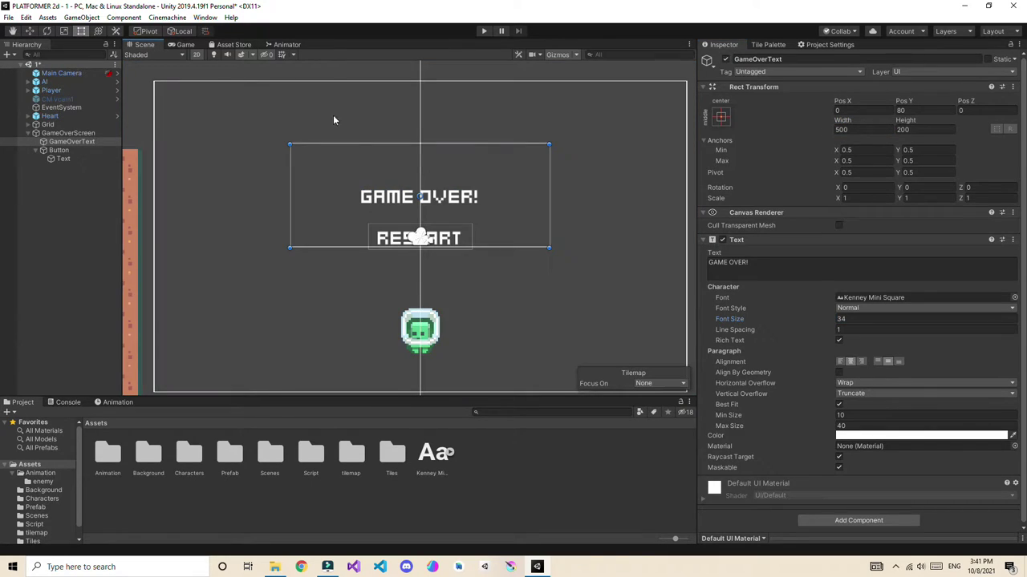
pyautogui.click(839, 404)
pyautogui.moveTo(831, 319); pyautogui.dragTo(851, 321)
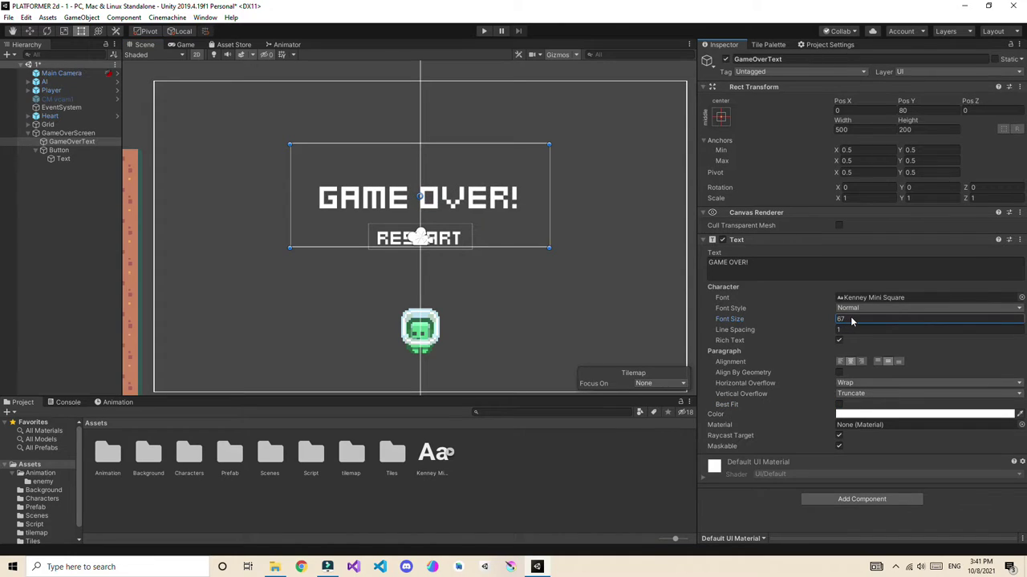
pyautogui.moveTo(501, 247); pyautogui.dragTo(508, 203)
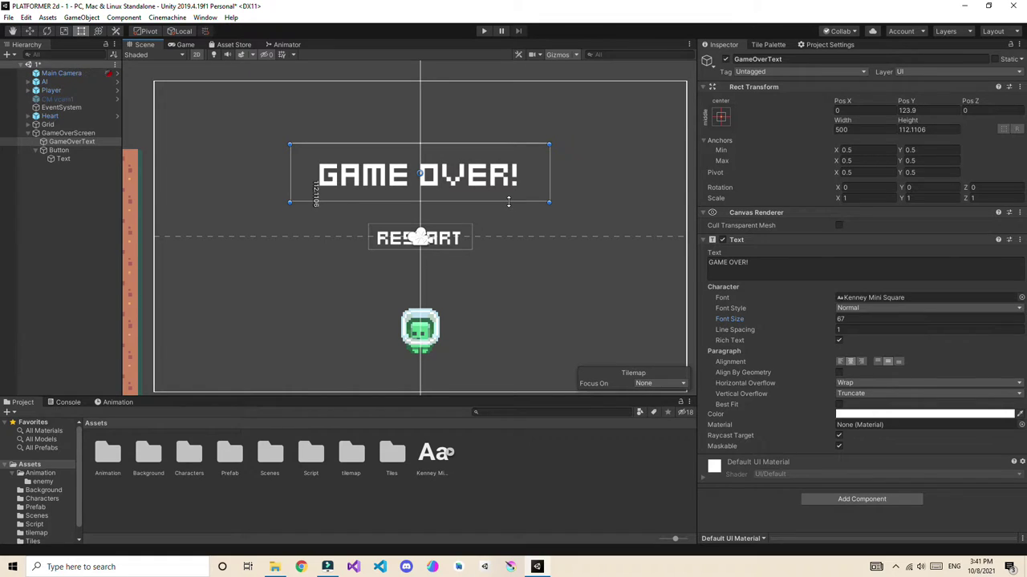
pyautogui.click(185, 44)
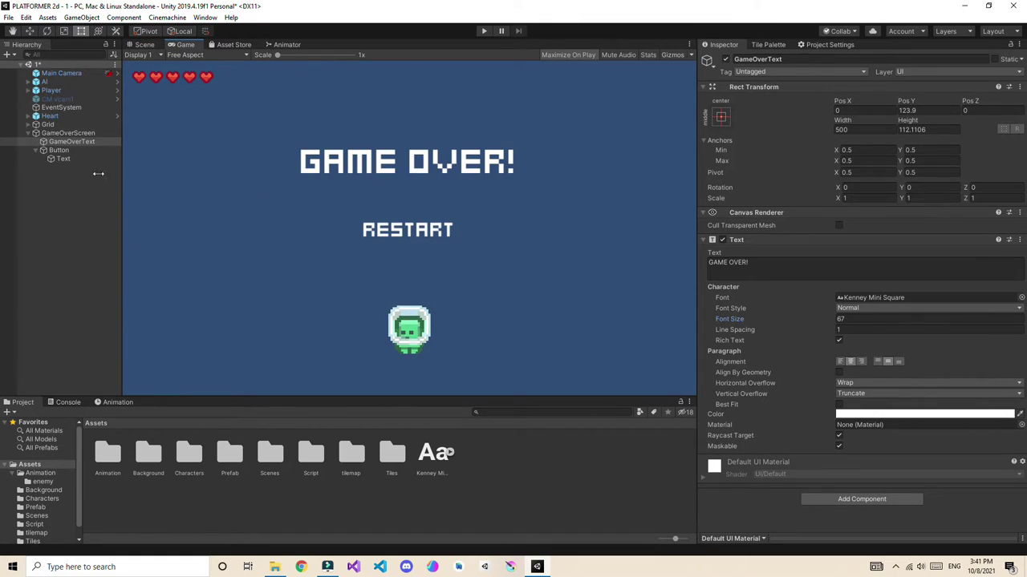
# Step: Rename the Button object to Restart
pyautogui.click(62, 158)
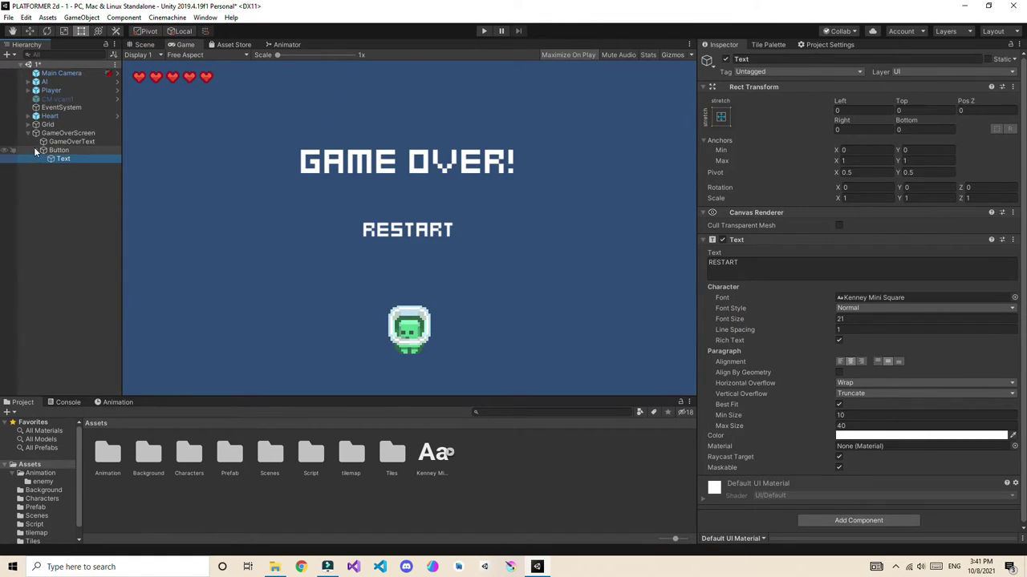
pyautogui.click(58, 150)
pyautogui.click(746, 59)
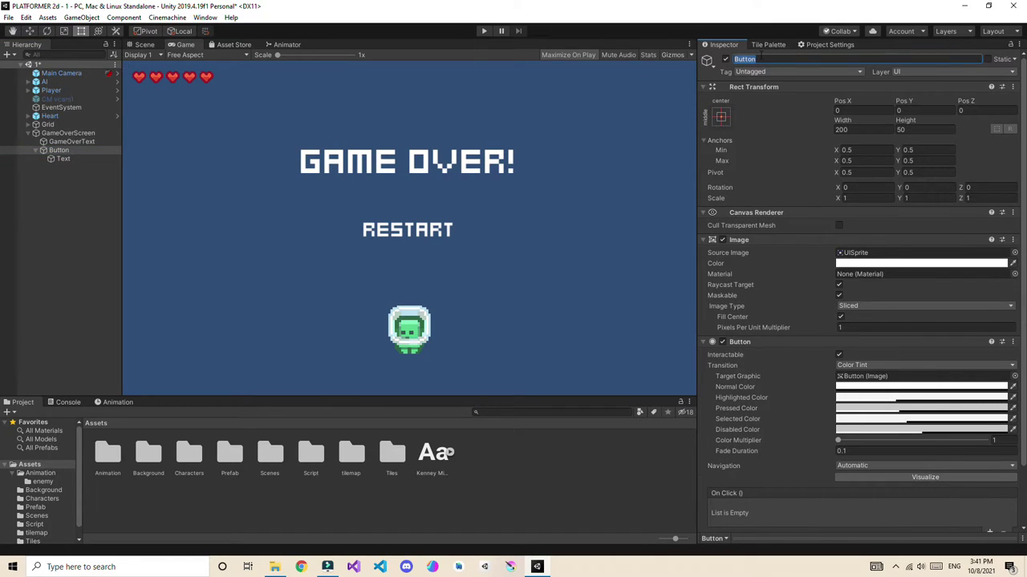
pyautogui.write('Rs')
pyautogui.click(39, 185)
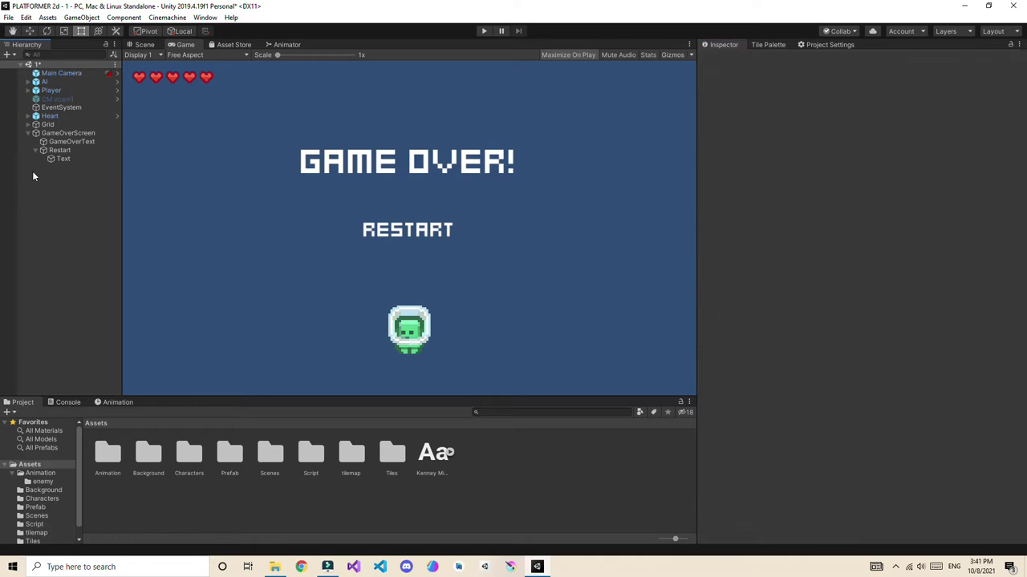
# Step: Duplicate the Restart button and name the copy MAIN MENU
pyautogui.click(41, 150)
pyautogui.hotkey('ctrl', 'd')
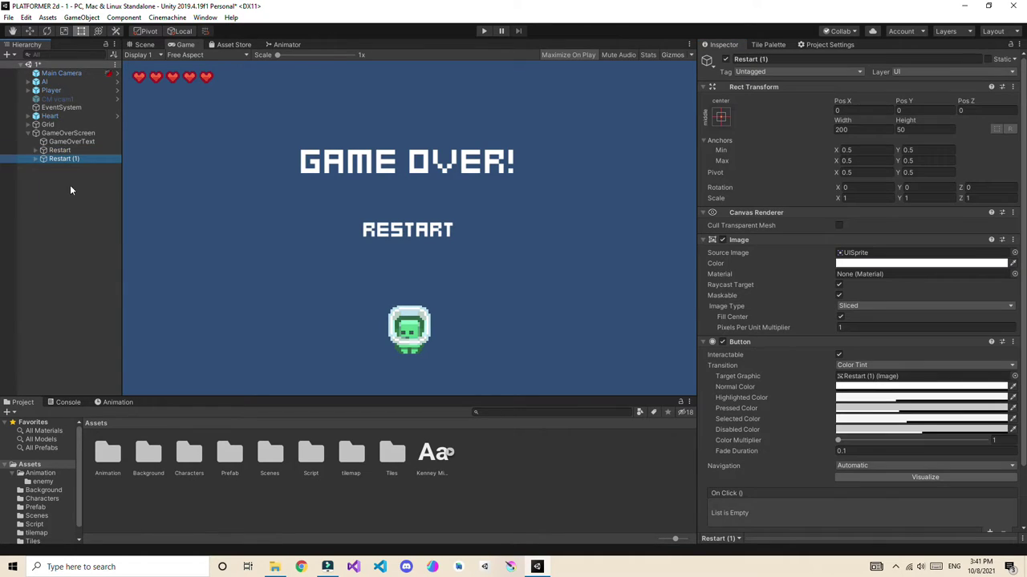
pyautogui.click(770, 60)
pyautogui.write('MAIN MENU')
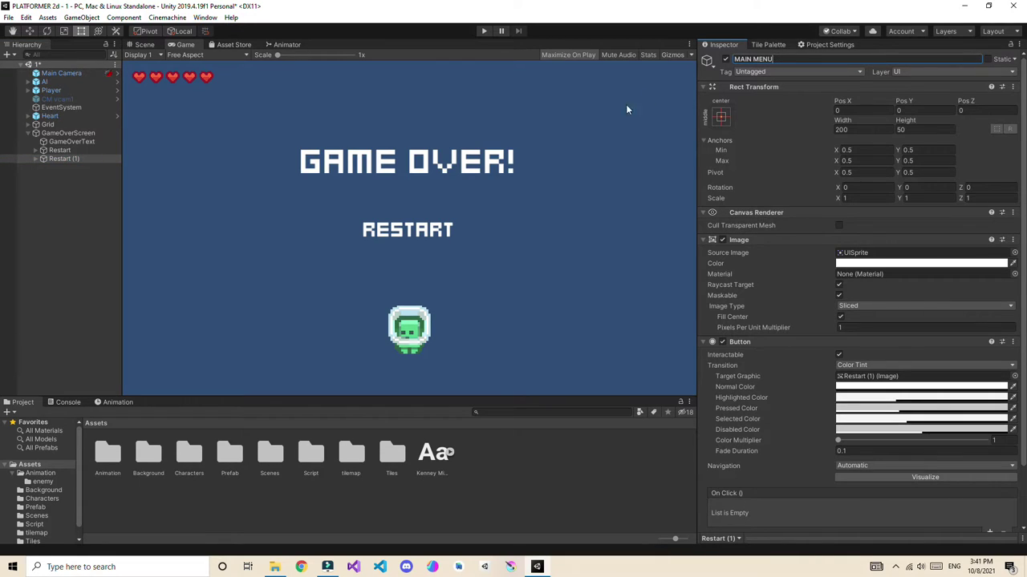
pyautogui.click(56, 230)
# Step: Change the MAIN MENU button's label text to MAIN MENU
pyautogui.click(46, 161)
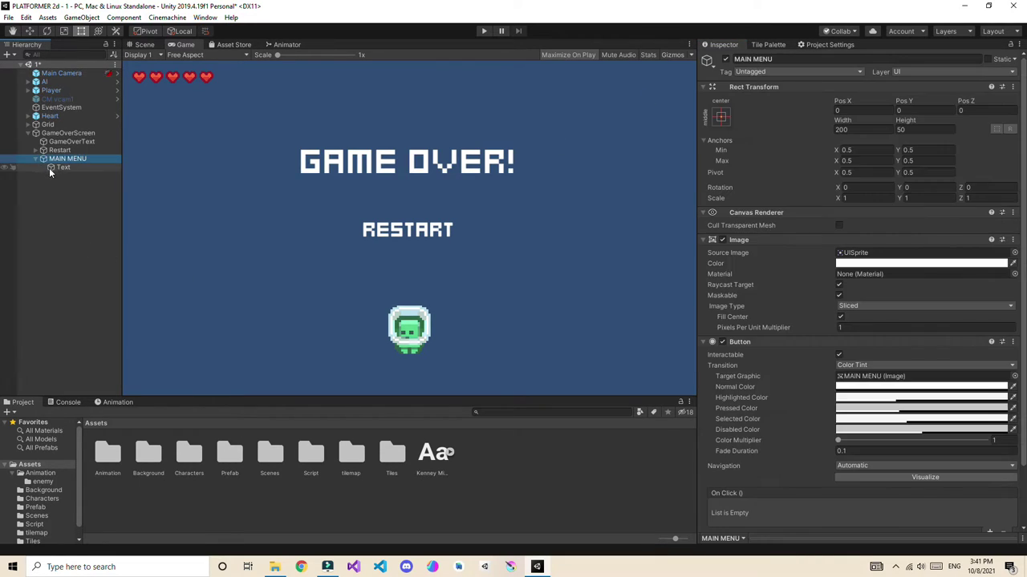
pyautogui.click(62, 167)
pyautogui.click(752, 271)
pyautogui.write('main meny')
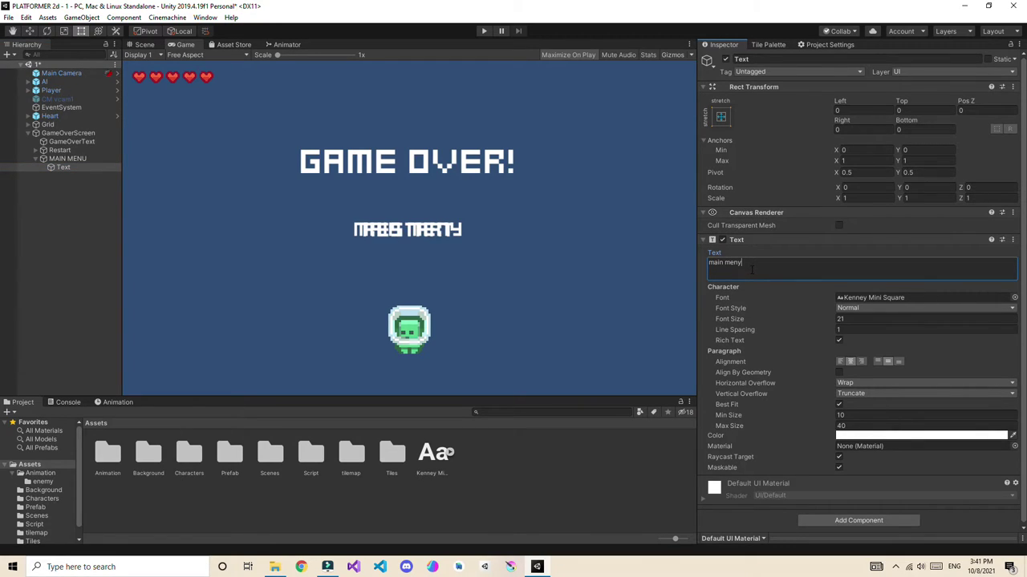
pyautogui.moveTo(751, 271); pyautogui.dragTo(697, 265)
pyautogui.write('MAIN MENU')
# Step: Set the MAIN MENU button's Pos Y to -75, just below RESTART
pyautogui.click(71, 159)
pyautogui.click(906, 110)
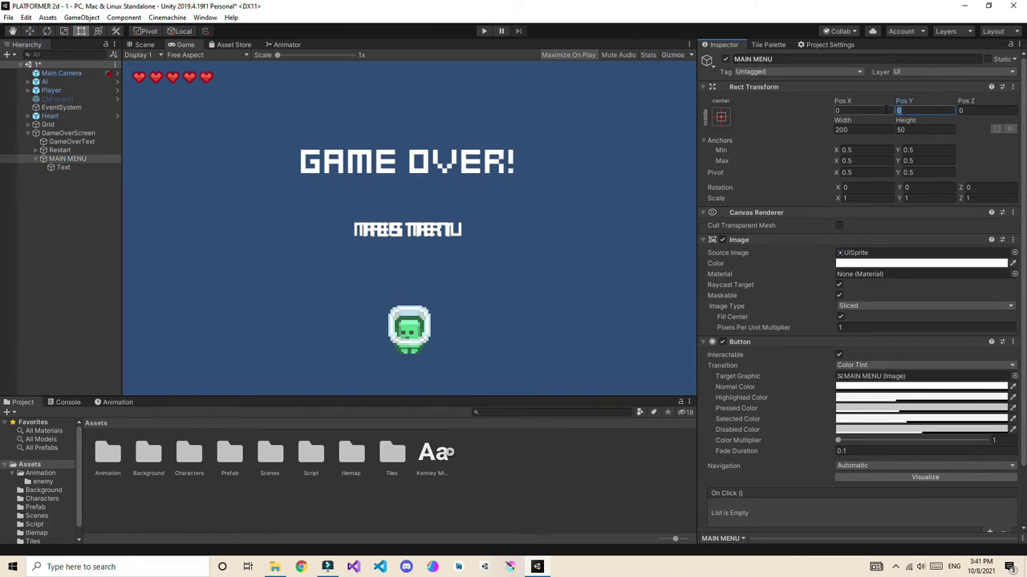
pyautogui.write('-60')
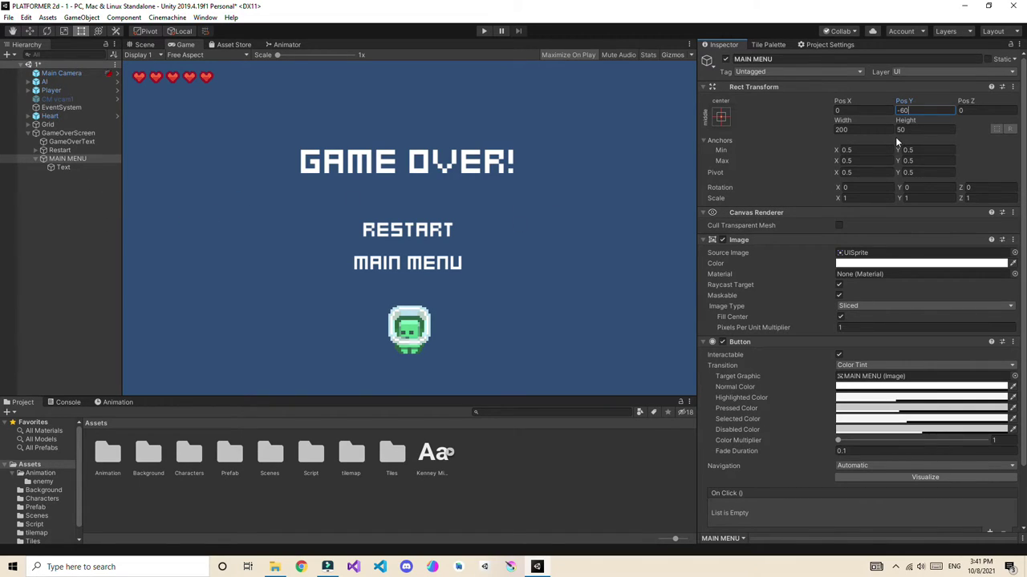
pyautogui.write('-100')
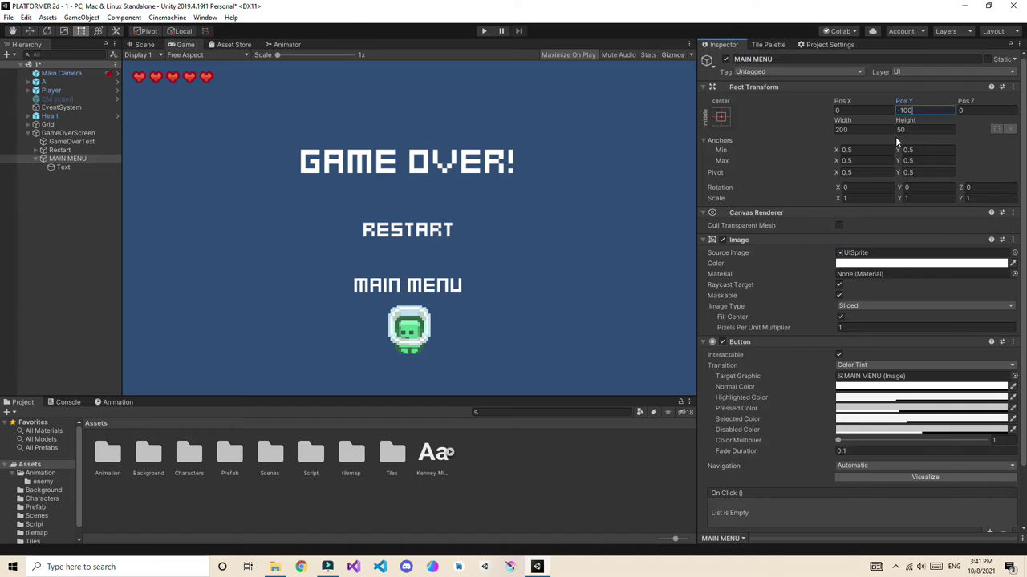
pyautogui.press('BackSpace')
pyautogui.press('BackSpace')
pyautogui.press('BackSpace')
pyautogui.write('50')
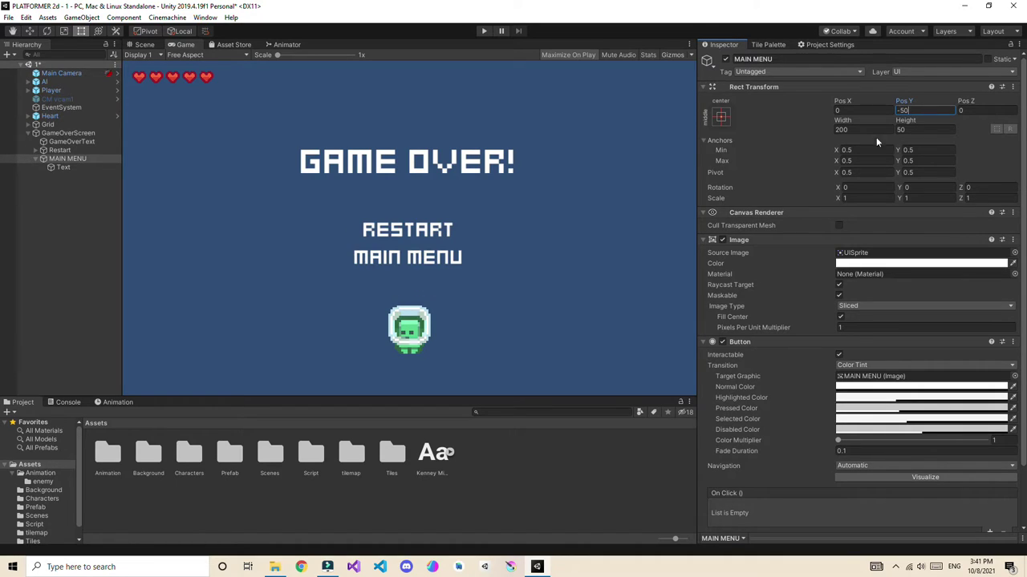
pyautogui.press('BackSpace')
pyautogui.press('BackSpace')
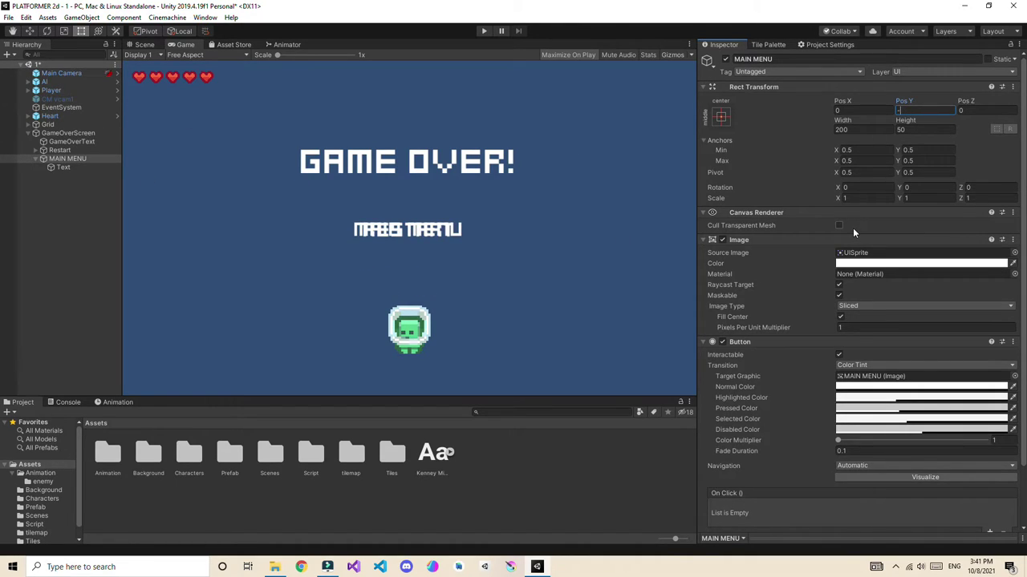
pyautogui.write('75')
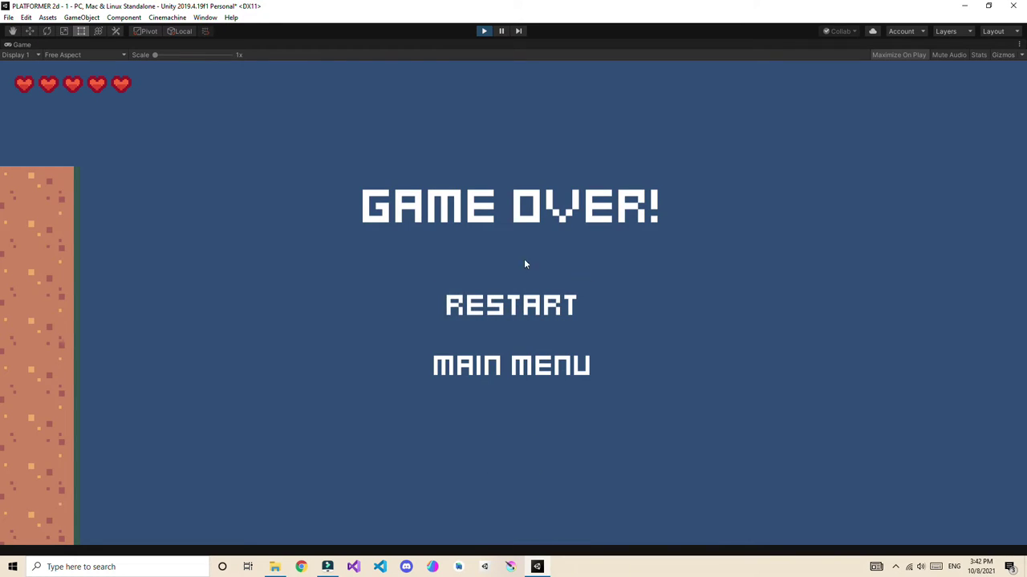
# Step: Test keyboard navigation between RESTART and MAIN MENU in Play mode, then stop playing
pyautogui.press('Down')
pyautogui.press('Up')
pyautogui.press('Down')
pyautogui.press('Up')
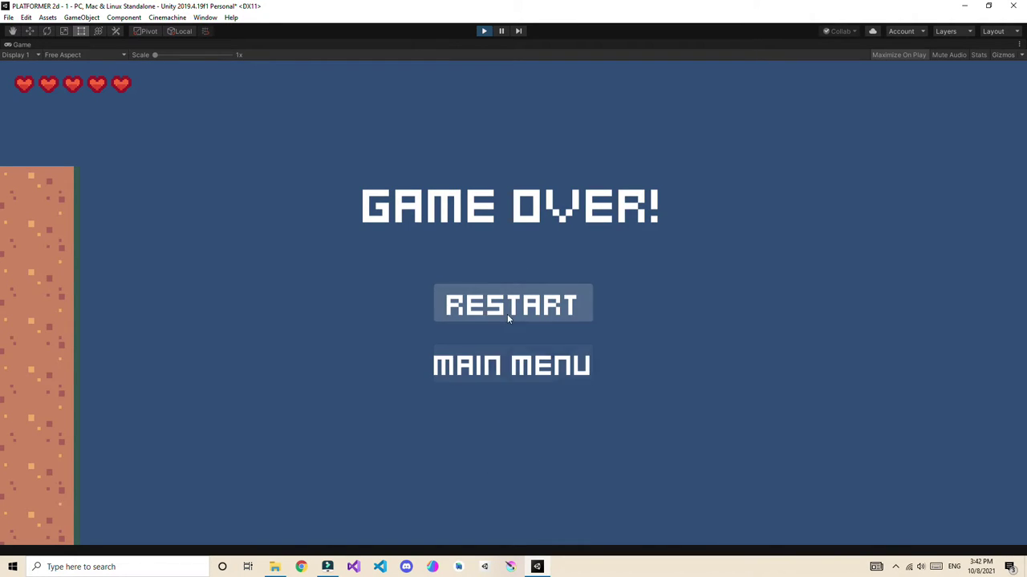
pyautogui.press('Down')
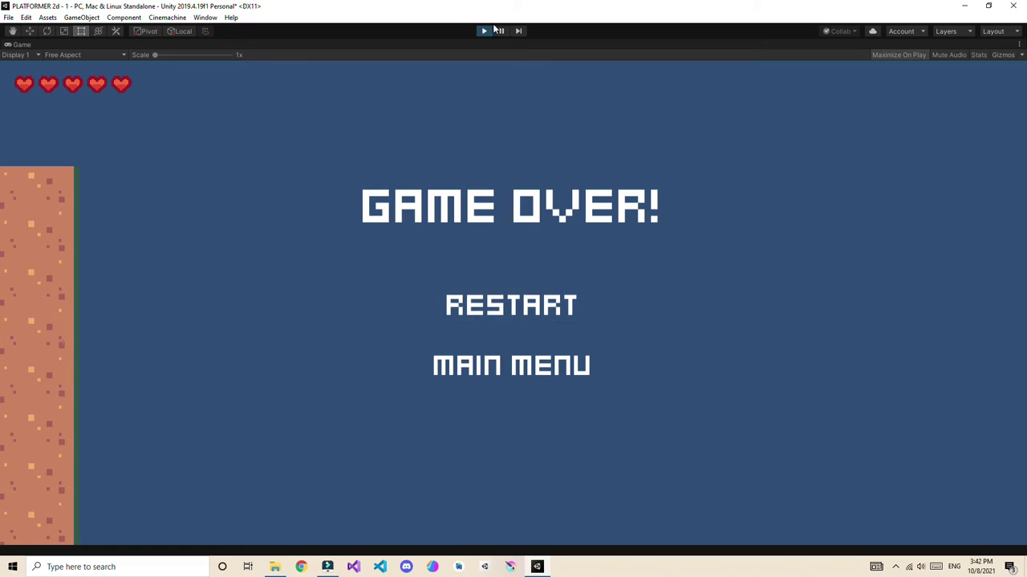
pyautogui.click(484, 31)
# Step: Deactivate the GameOverScreen canvas and create a new empty GameObject
pyautogui.click(66, 167)
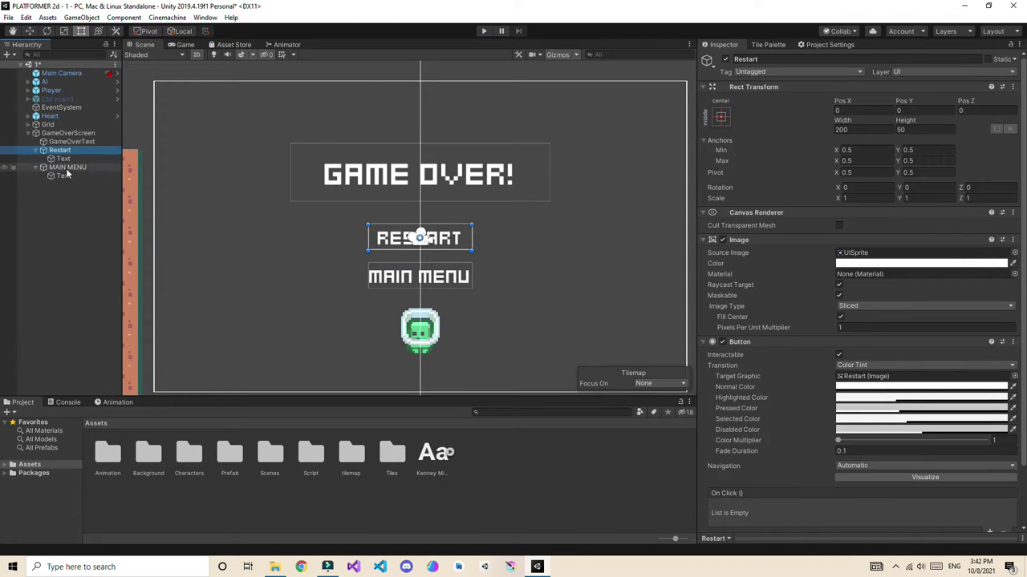
pyautogui.scroll(-3, 721, 335)
pyautogui.click(405, 238)
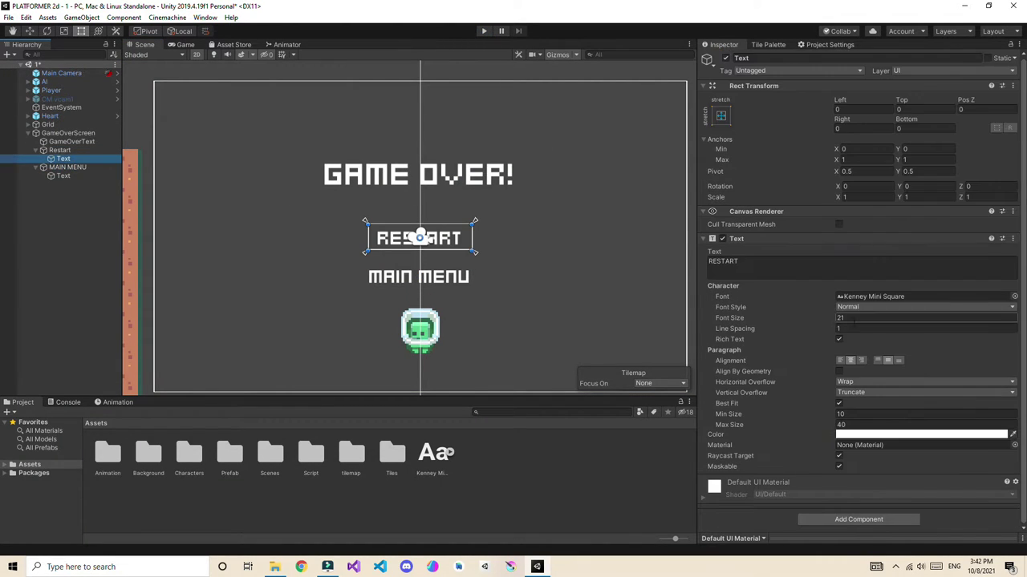
pyautogui.click(36, 150)
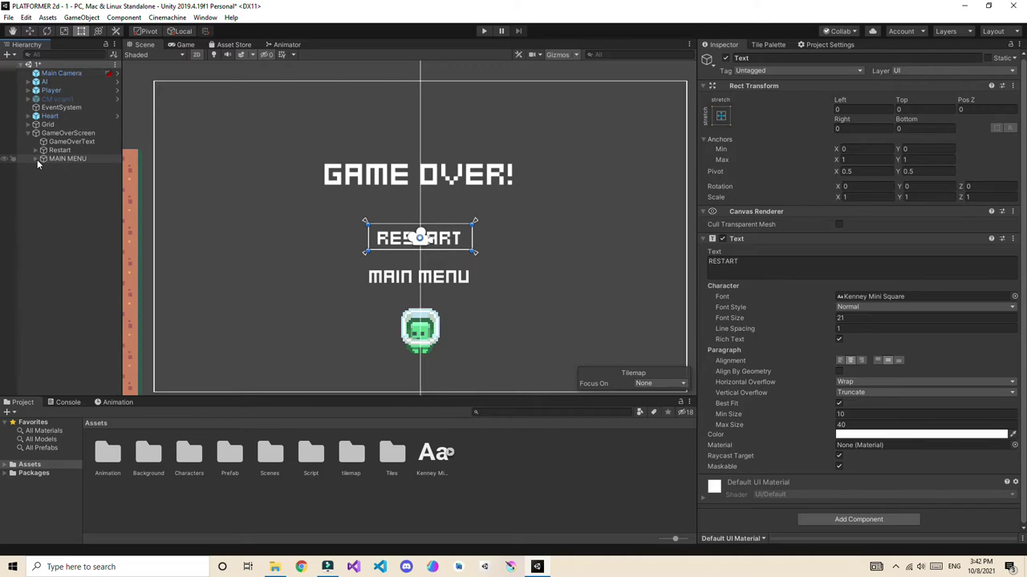
pyautogui.scroll(-4, 576, 222)
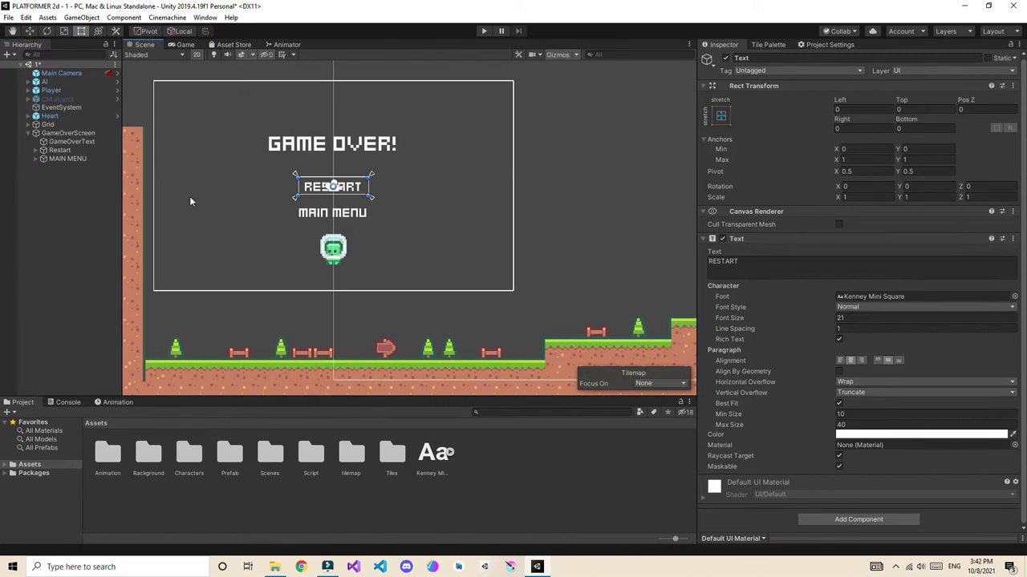
pyautogui.click(53, 99)
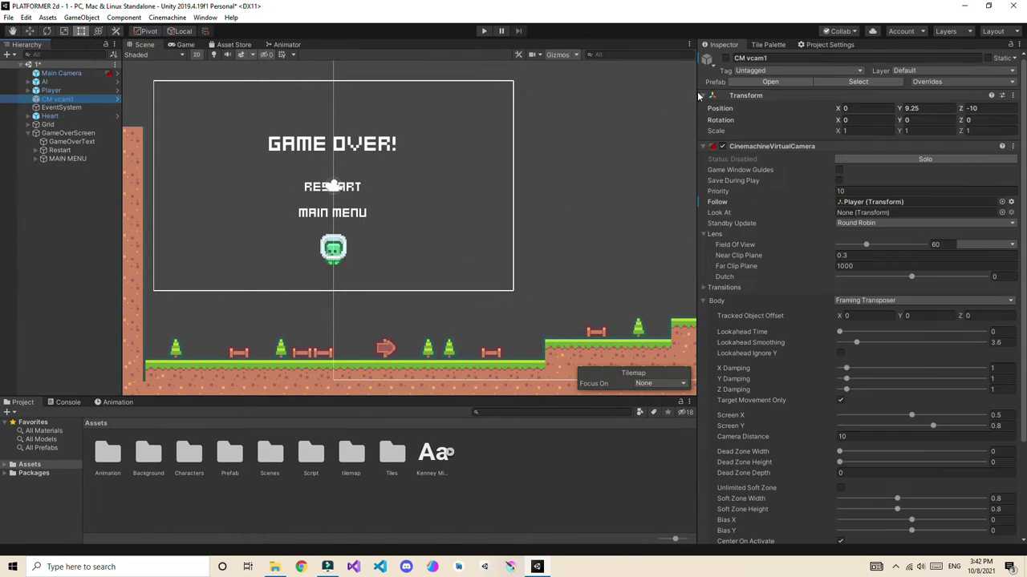
pyautogui.click(56, 133)
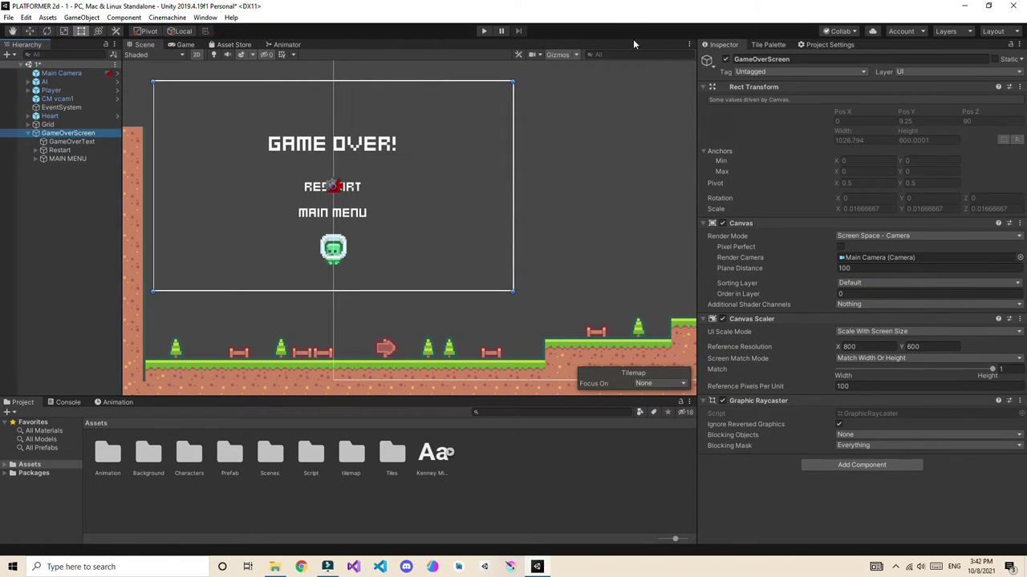
pyautogui.click(725, 59)
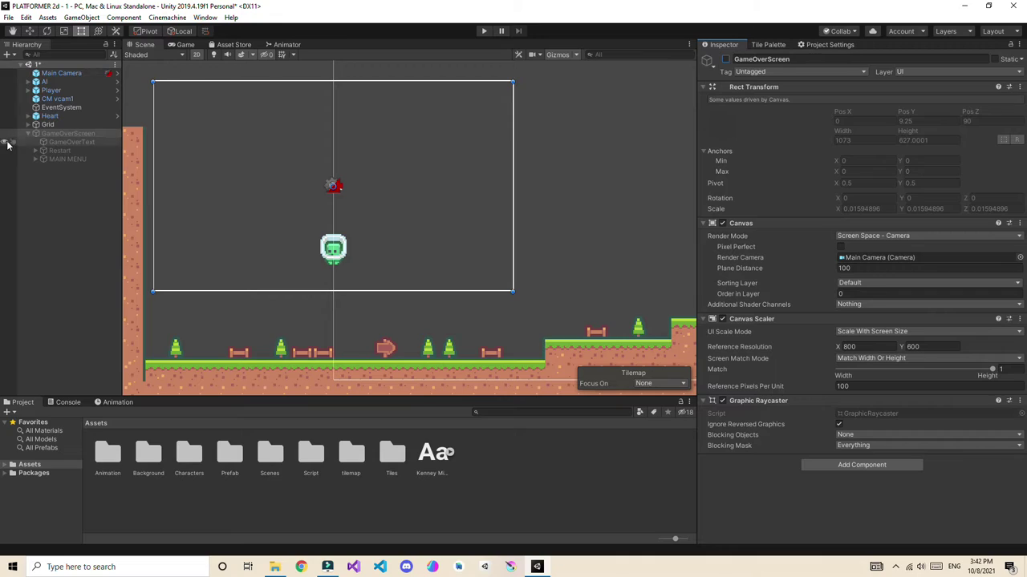
pyautogui.click(28, 133)
pyautogui.rightClick(28, 135)
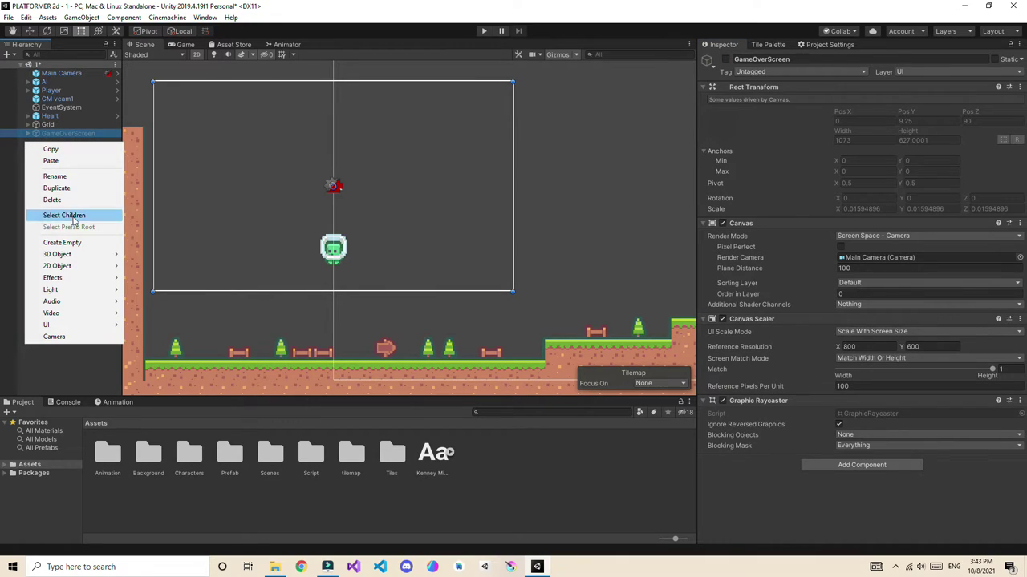
pyautogui.click(62, 242)
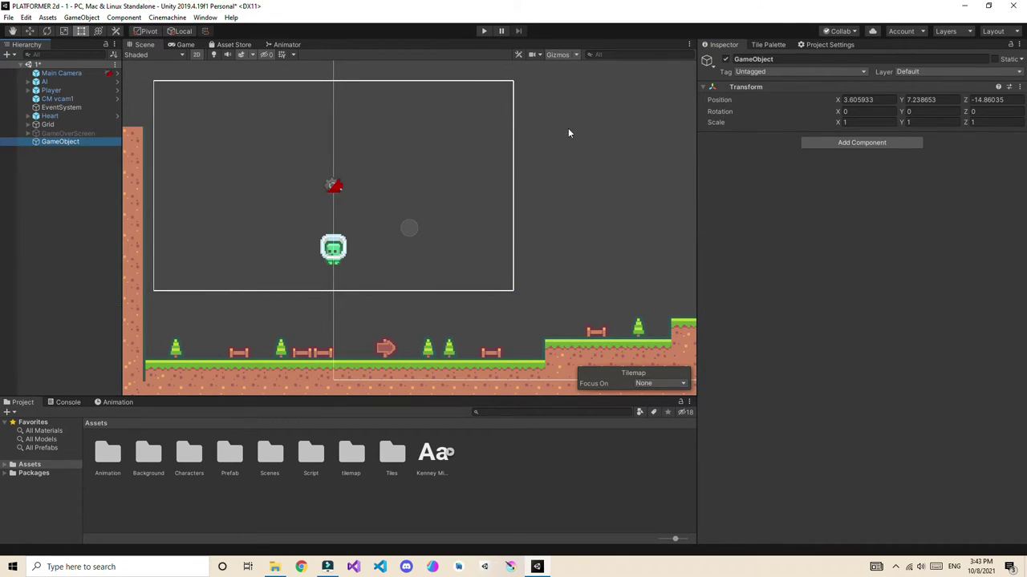
# Step: Reset the new object's Transform and rename it ScreenManager
pyautogui.rightClick(801, 86)
pyautogui.click(822, 93)
pyautogui.click(787, 59)
pyautogui.write('S')
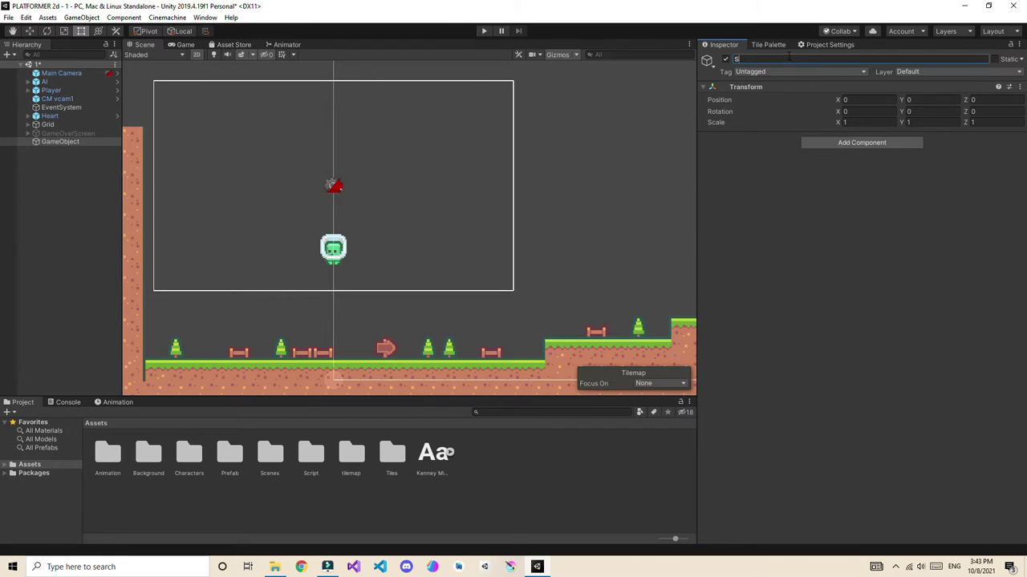
pyautogui.write('creenManager')
pyautogui.press('Return')
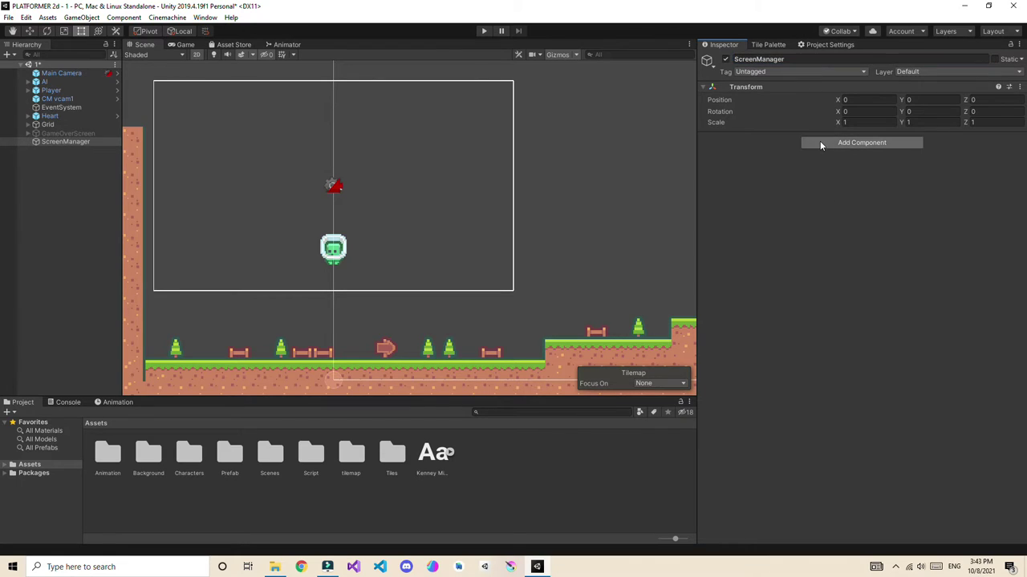
# Step: Attach a newly created SceneManagentmentScript script component to ScreenManager
pyautogui.click(819, 141)
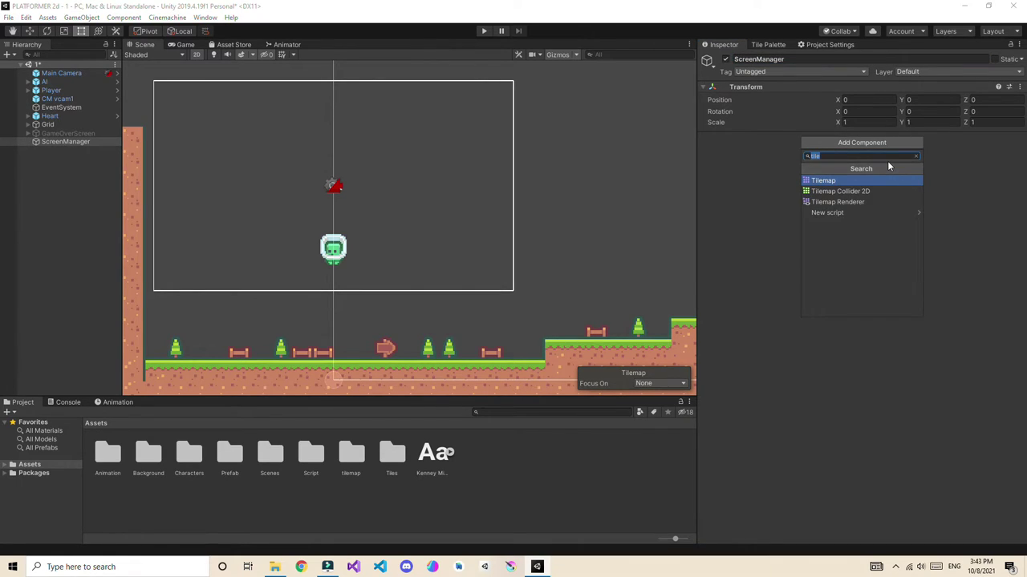
pyautogui.write('Sc')
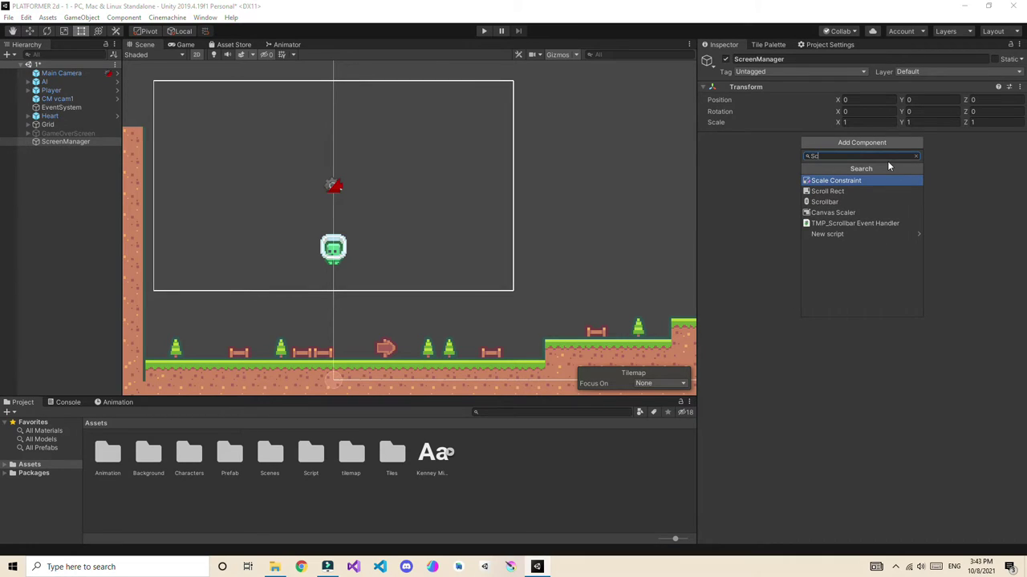
pyautogui.write('eneManagementScript')
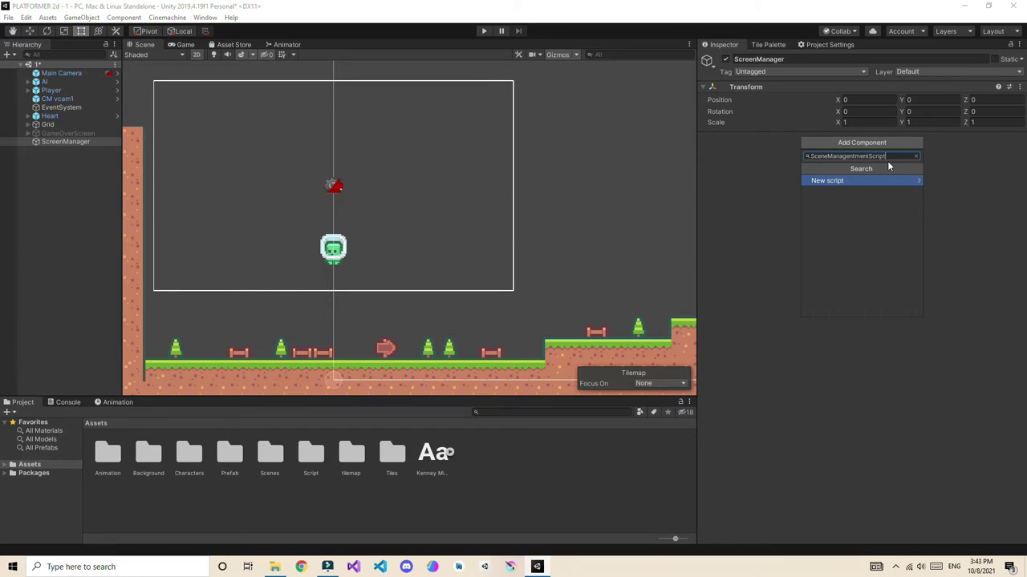
pyautogui.press('Return')
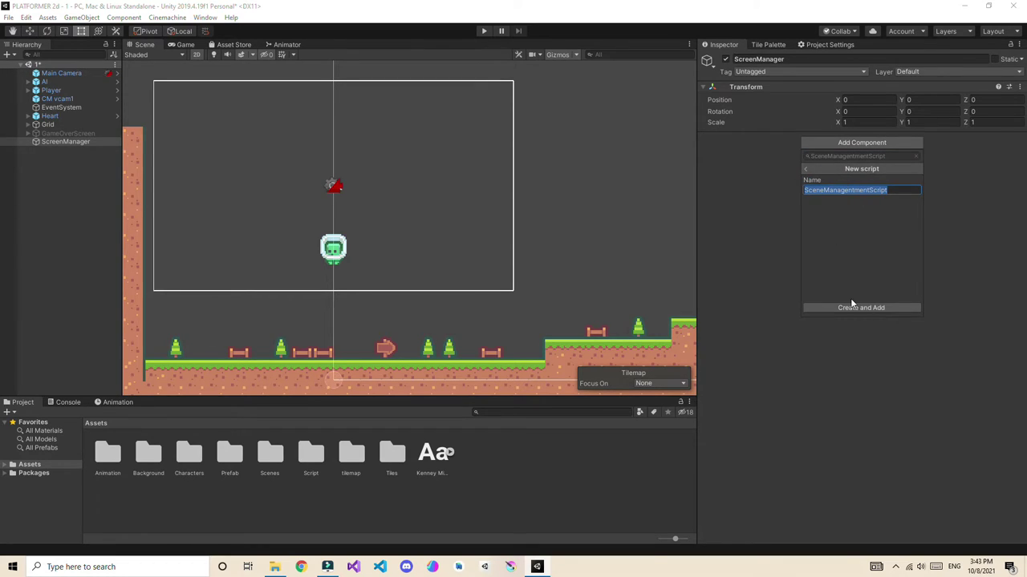
pyautogui.click(853, 307)
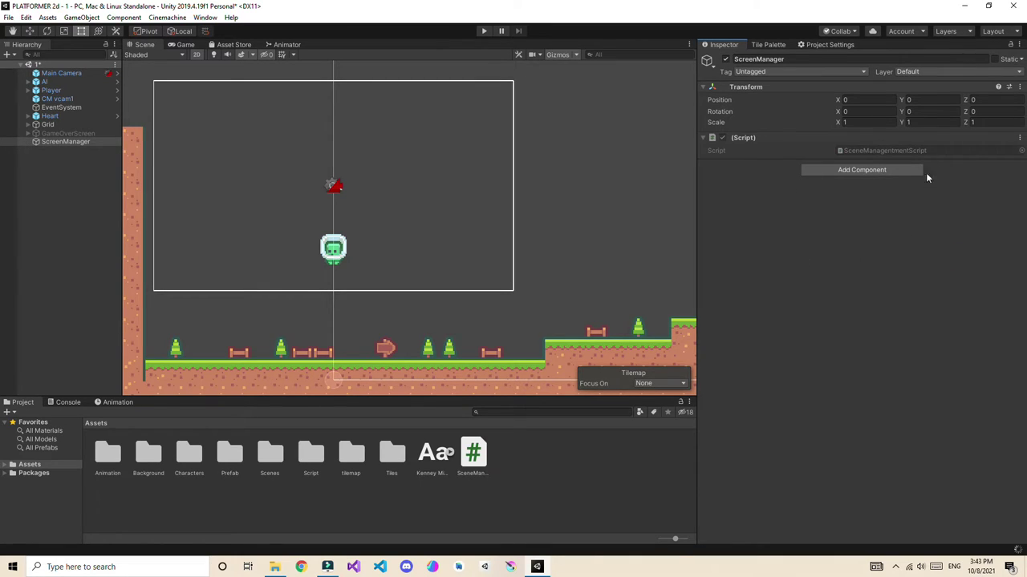
# Step: Open the new script, add 'using UnityEngine.SceneManagement;' below the existing using lines, and save
pyautogui.doubleClick(466, 476)
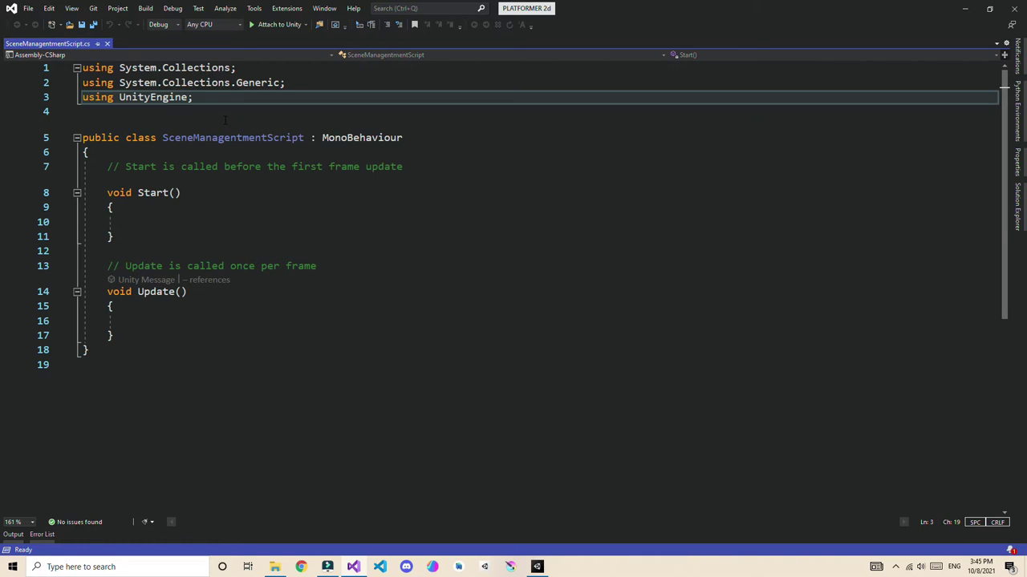
pyautogui.press('Return')
pyautogui.write('usin')
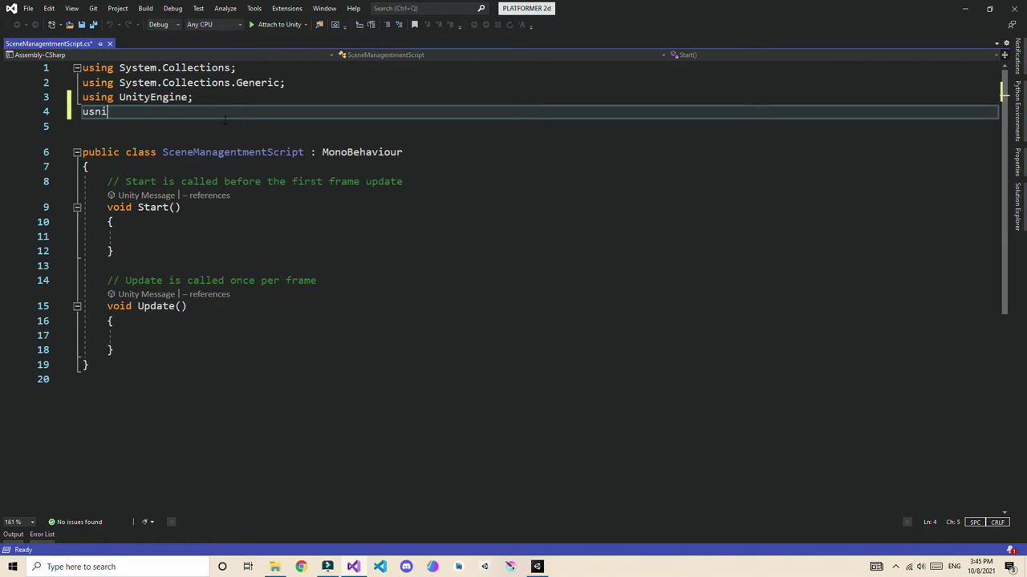
pyautogui.press('BackSpace')
pyautogui.press('BackSpace')
pyautogui.write('inf usi')
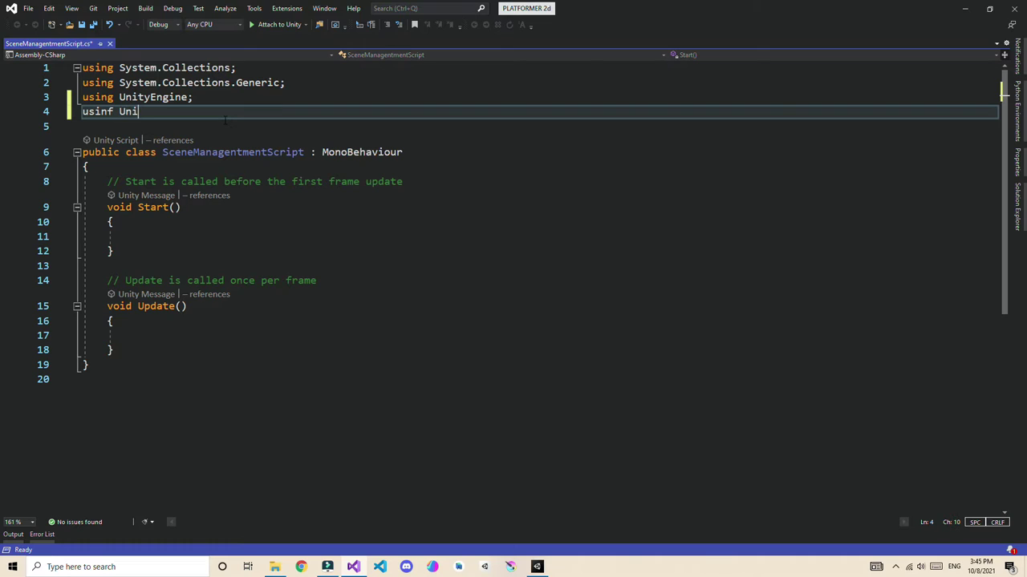
pyautogui.press('BackSpace')
pyautogui.press('BackSpace')
pyautogui.press('BackSpace')
pyautogui.press('BackSpace')
pyautogui.press('BackSpace')
pyautogui.write('g UnityEngine.Sce')
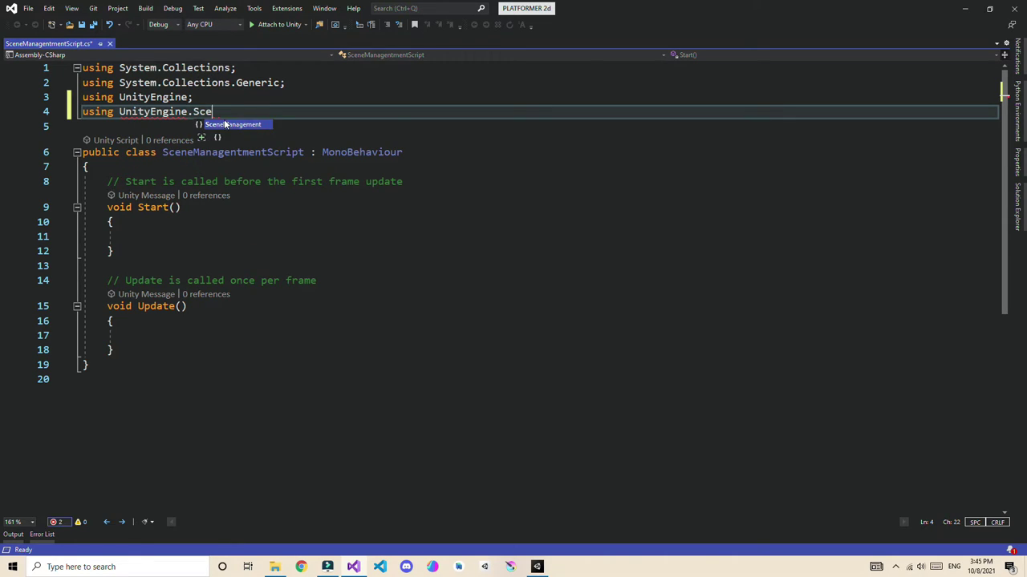
pyautogui.press('Tab')
pyautogui.write(';')
pyautogui.hotkey('ctrl', 's')
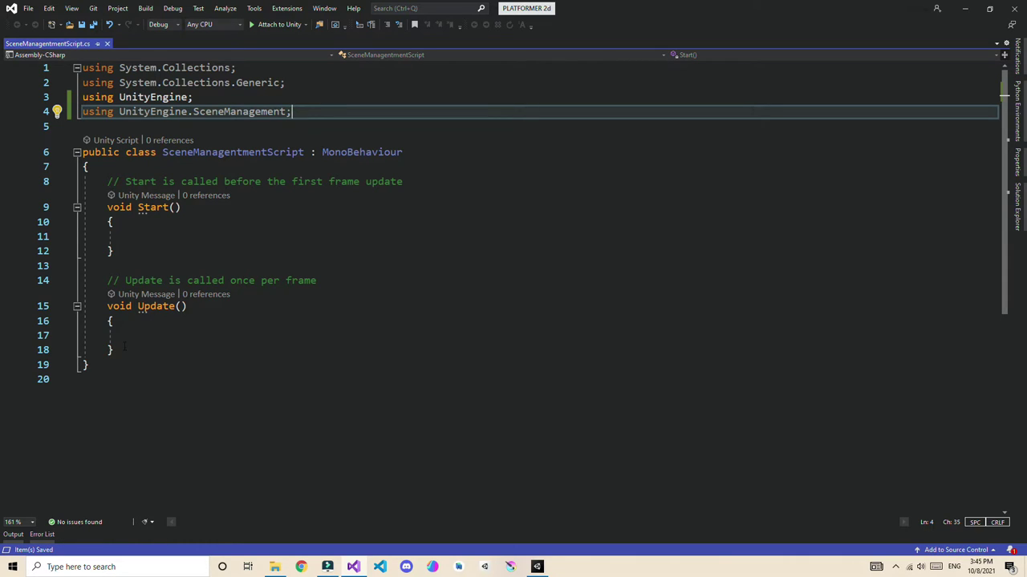
# Step: Replace the default Start and Update methods with an empty 'public void Restart()' method
pyautogui.moveTo(116, 350); pyautogui.dragTo(83, 181)
pyautogui.press('Delete')
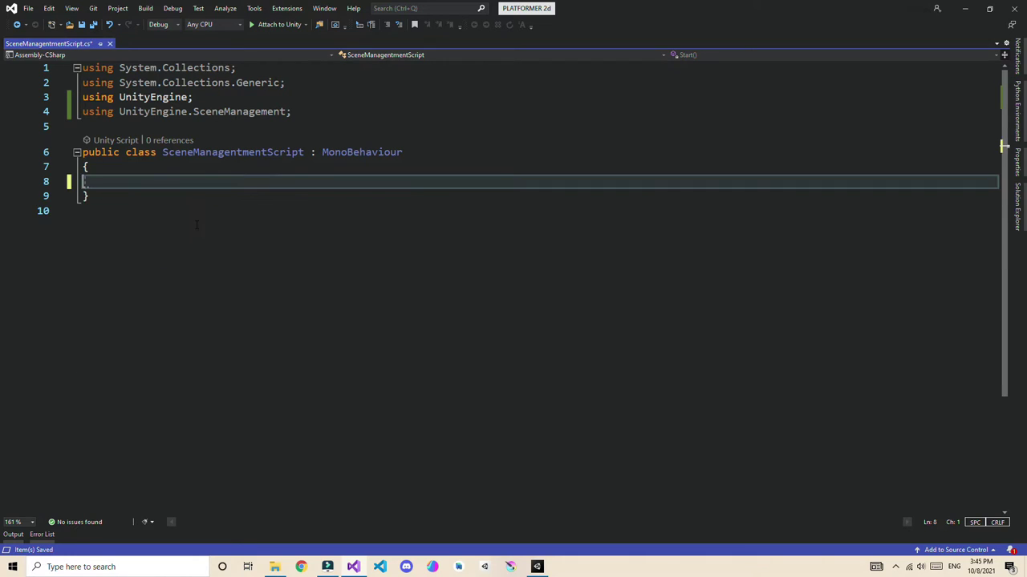
pyautogui.press('BackSpace')
pyautogui.press('Return')
pyautogui.write('public Zvoid')
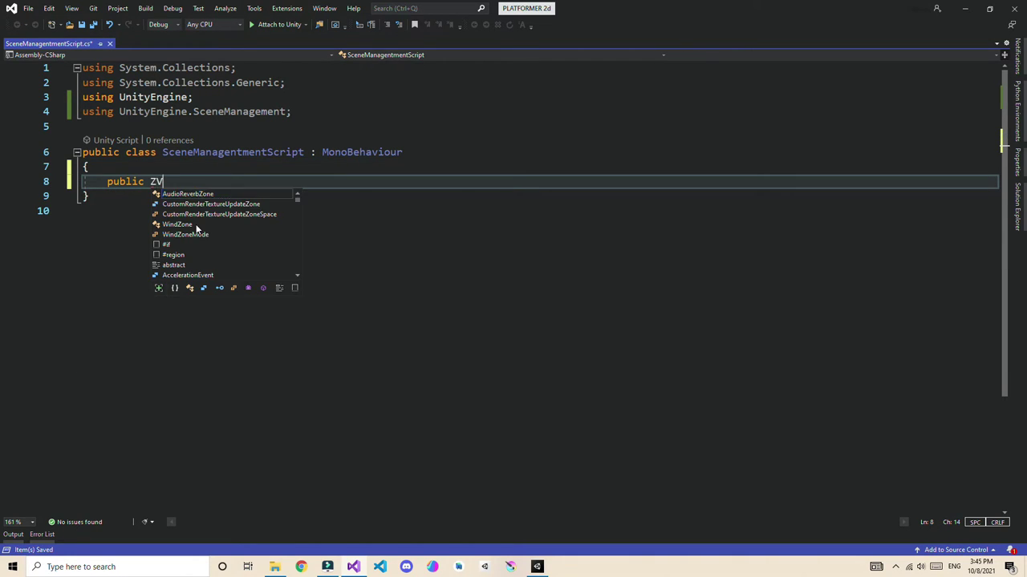
pyautogui.press('BackSpace')
pyautogui.press('BackSpace')
pyautogui.press('BackSpace')
pyautogui.press('BackSpace')
pyautogui.press('BackSpace')
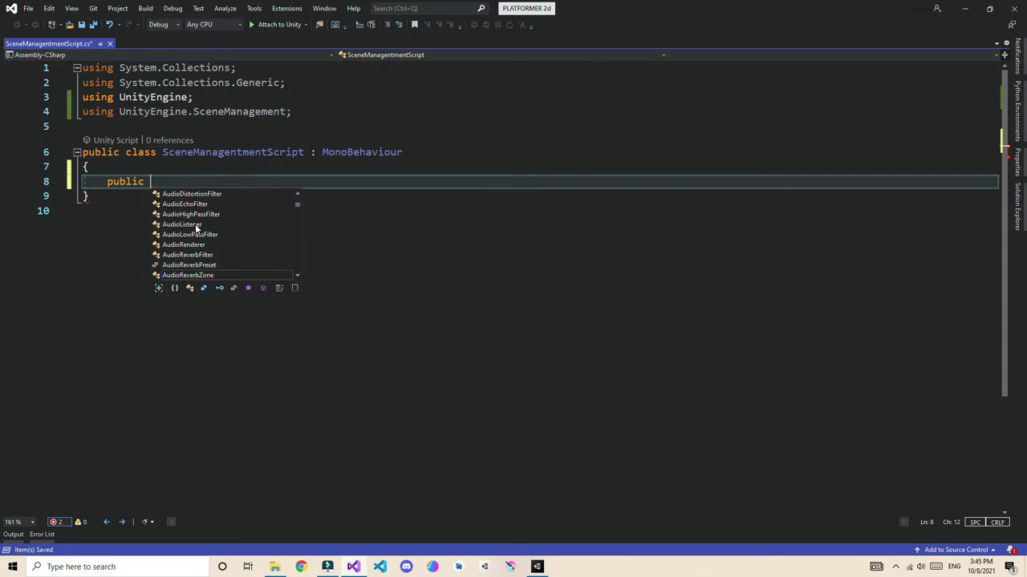
pyautogui.write('void ')
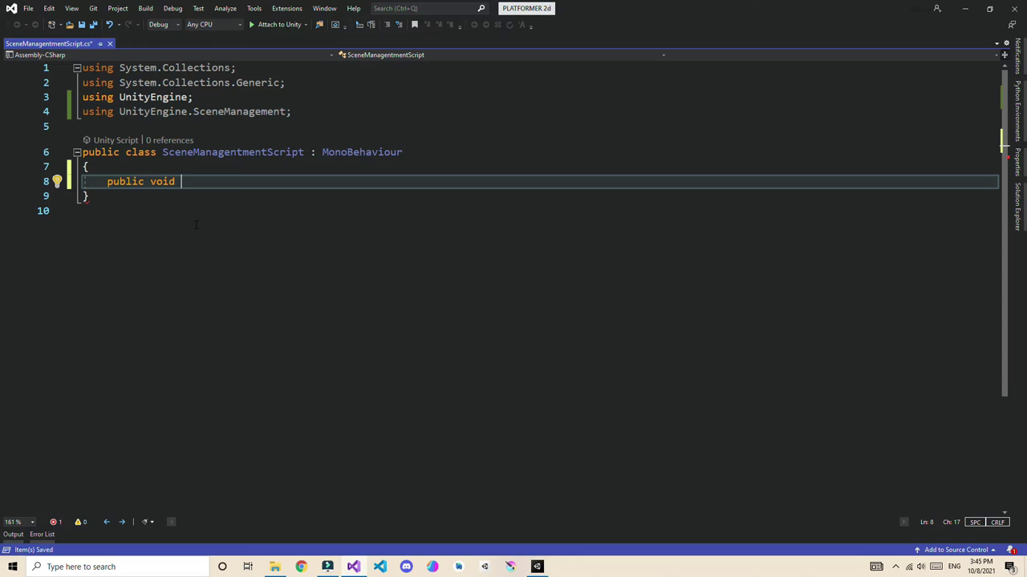
pyautogui.write('Rest')
pyautogui.press('BackSpace')
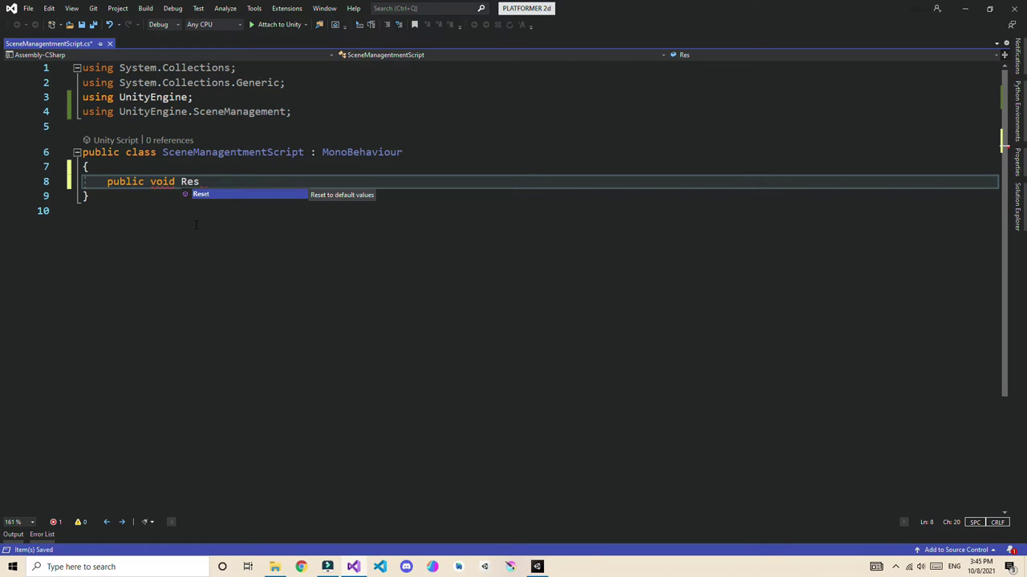
pyautogui.write('tart')
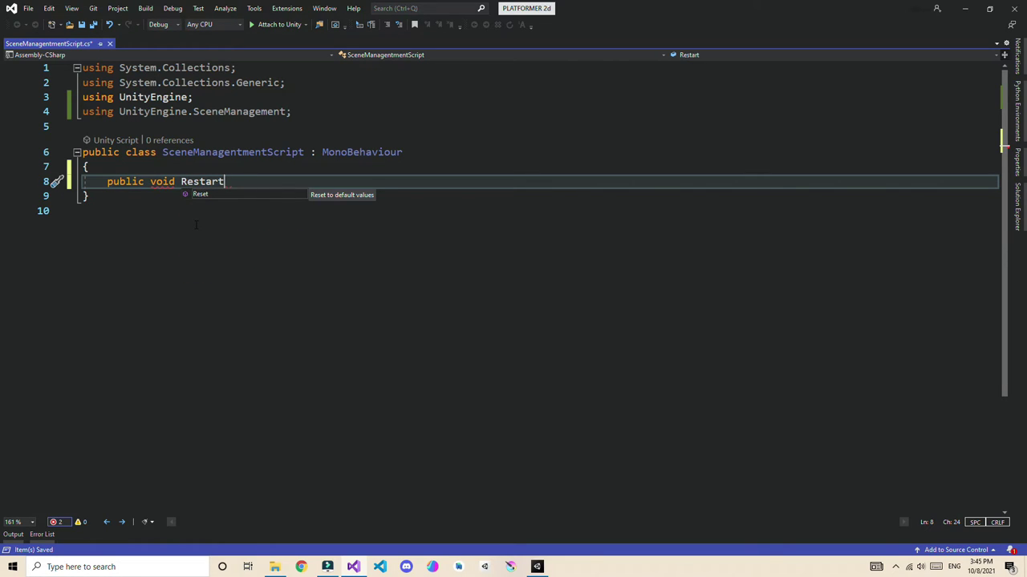
pyautogui.write('() {')
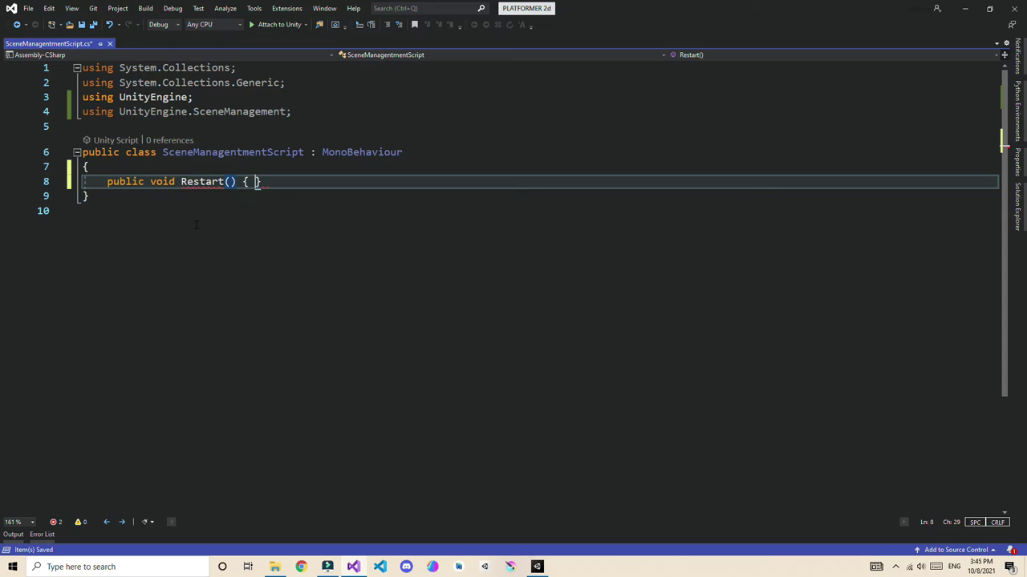
pyautogui.press('Return')
# Step: Make Restart() call SceneManager.LoadScene(SceneManager.GetActiveScene().buildIndex)
pyautogui.write('scen')
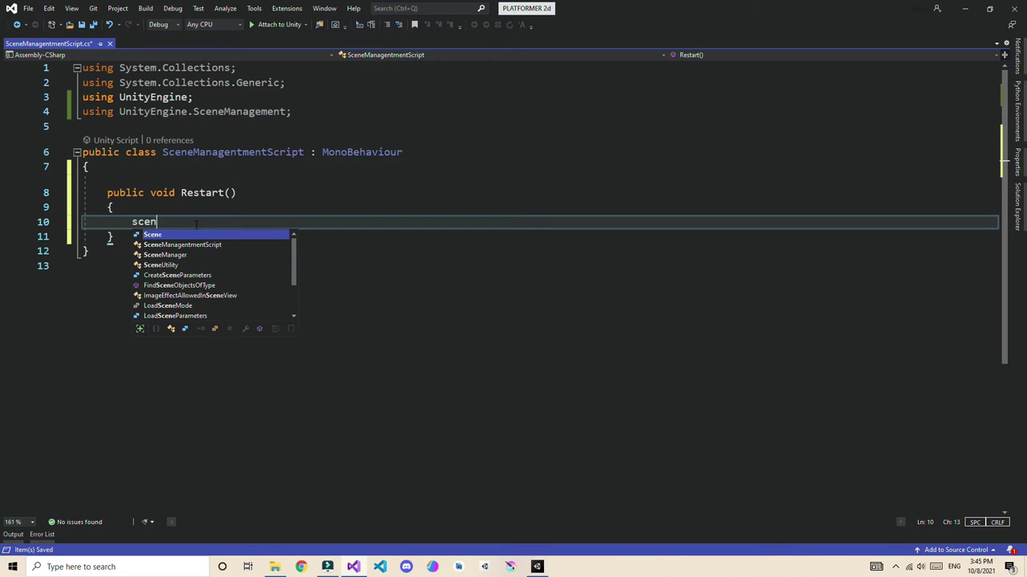
pyautogui.press('Down')
pyautogui.press('Down')
pyautogui.press('Tab')
pyautogui.write('.lo')
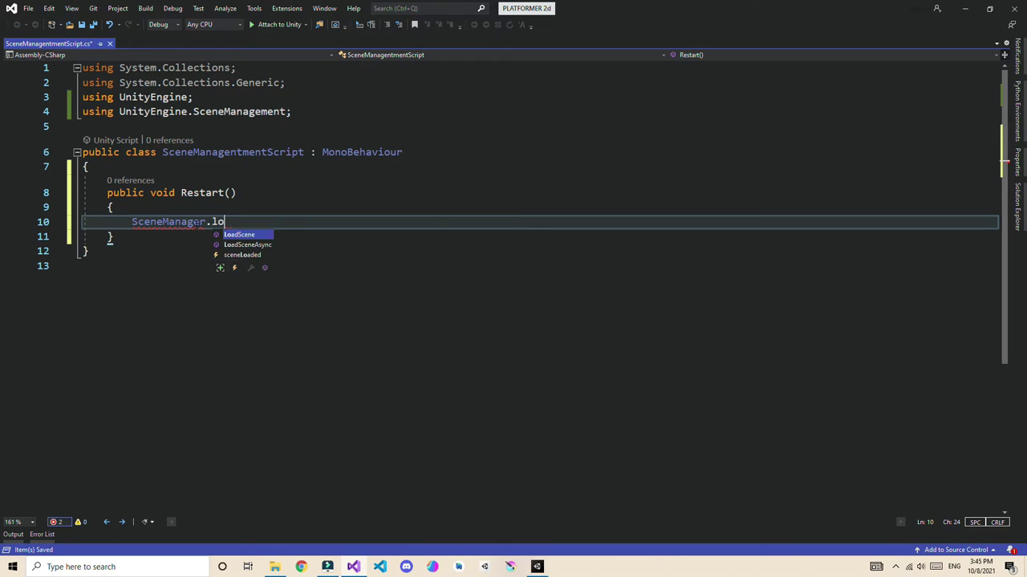
pyautogui.press('Tab')
pyautogui.write('(0')
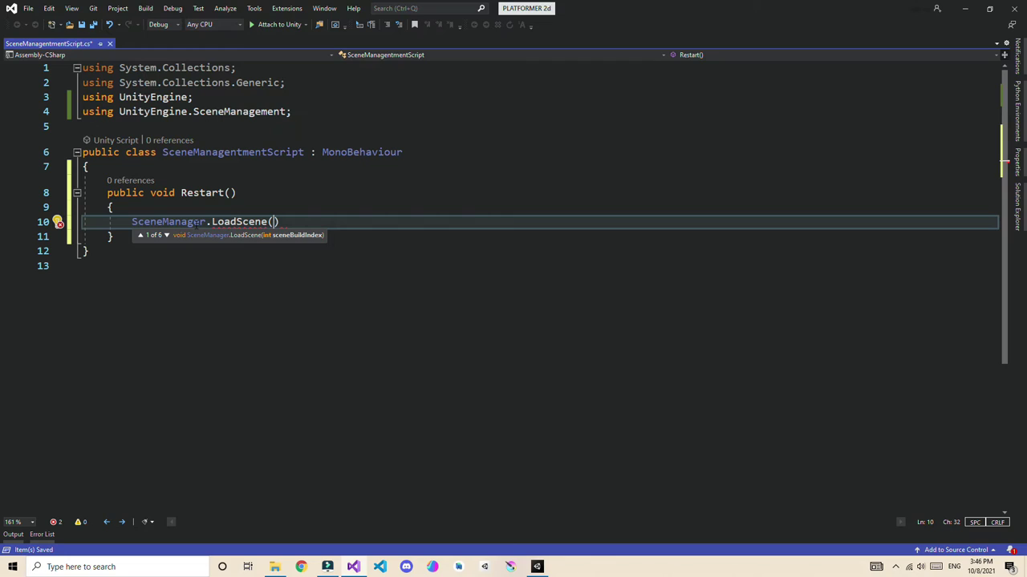
pyautogui.write('scen')
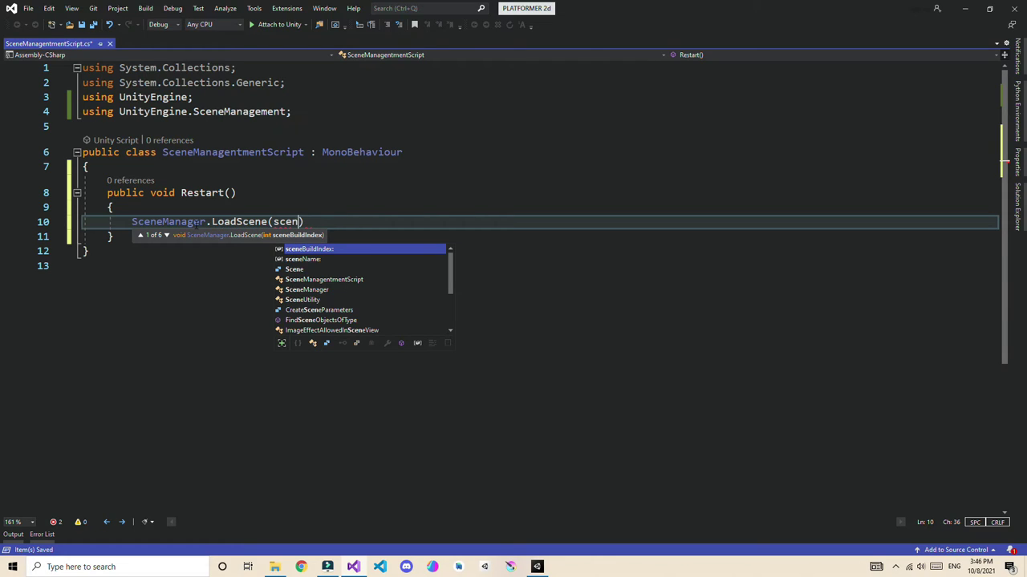
pyautogui.press('Down')
pyautogui.press('Down')
pyautogui.press('Down')
pyautogui.press('Down')
pyautogui.press('Tab')
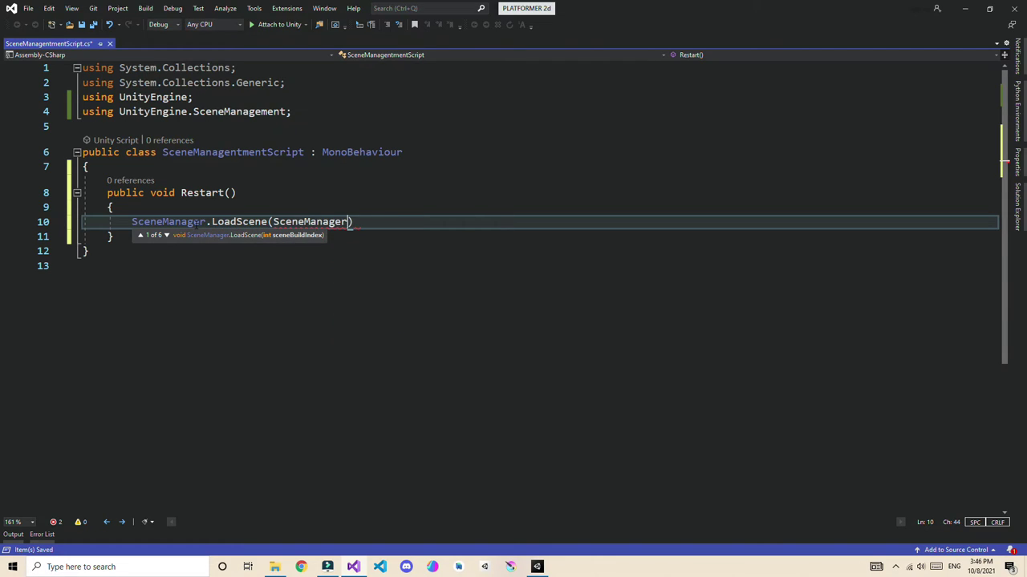
pyautogui.write('.get')
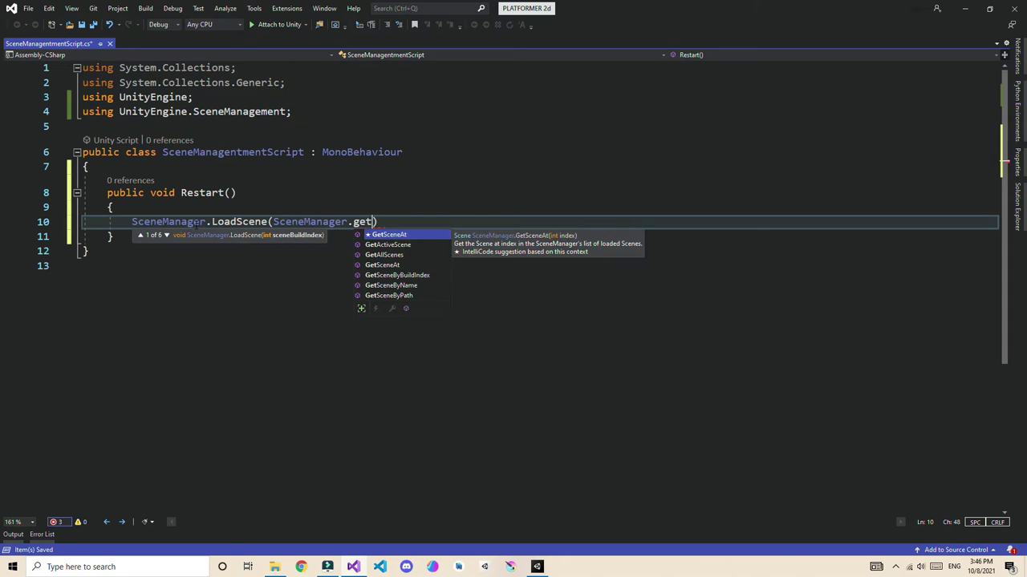
pyautogui.press('Up')
pyautogui.press('Tab')
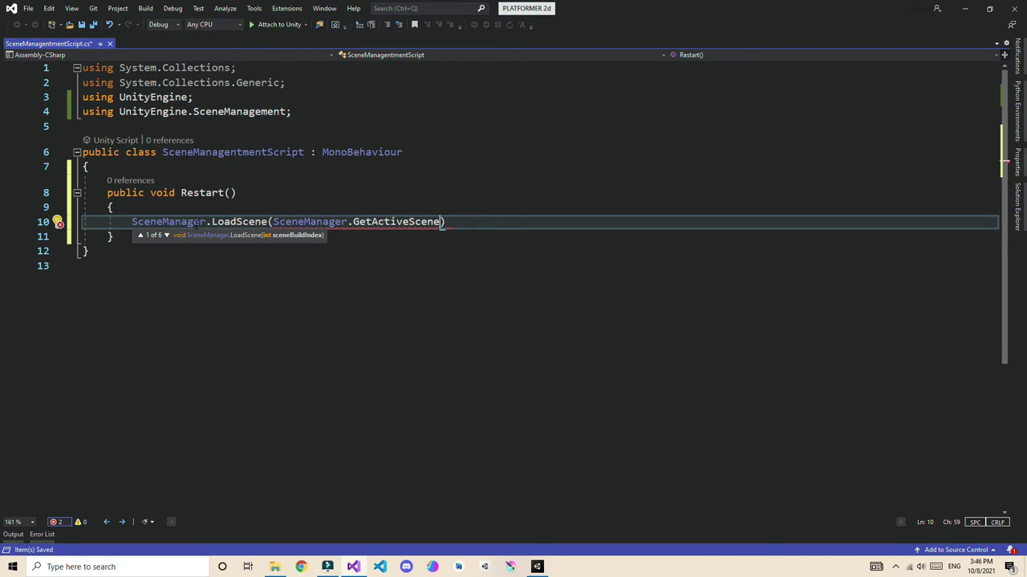
pyautogui.write('().bui')
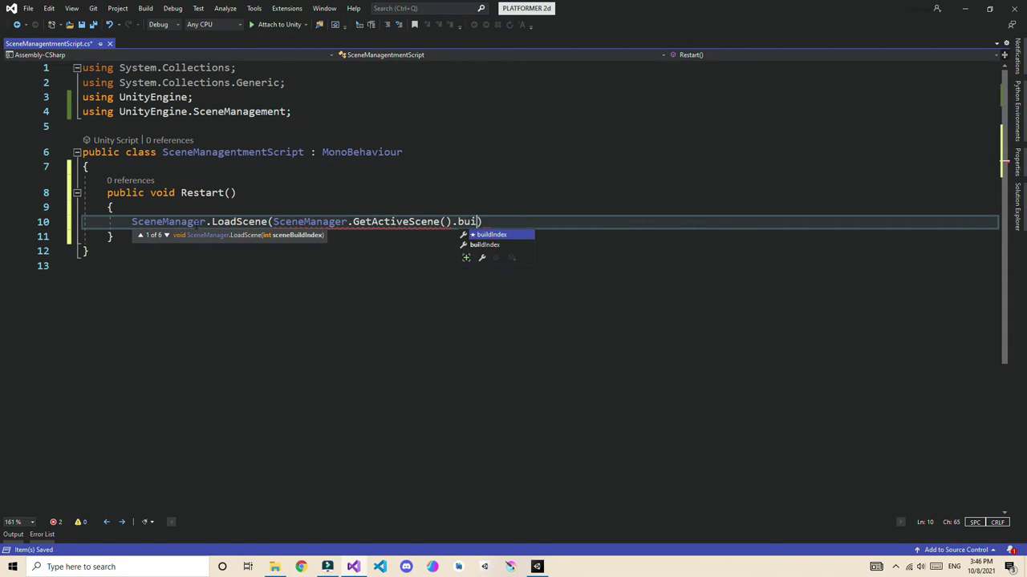
pyautogui.press('Tab')
pyautogui.write(');')
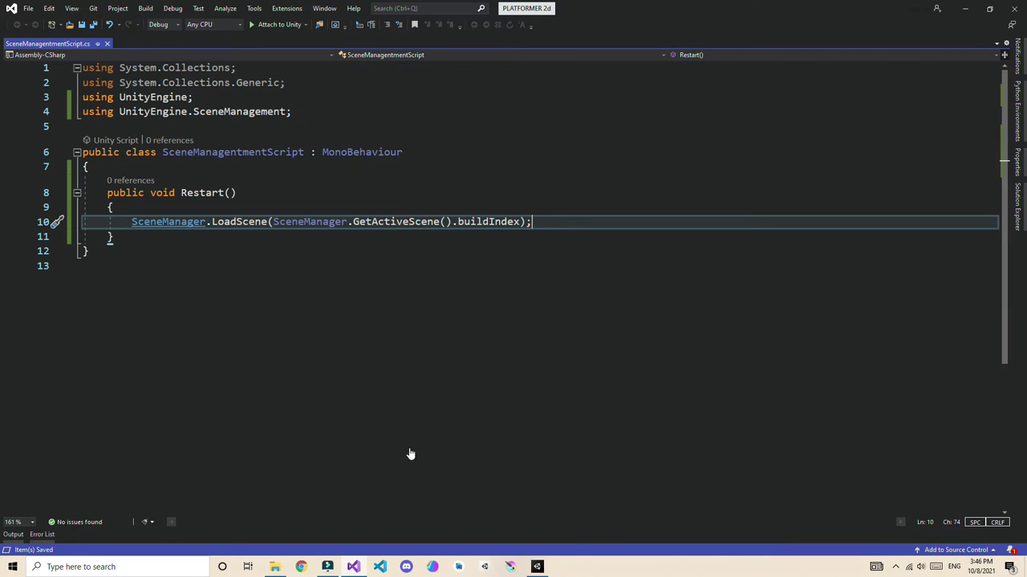
# Step: Add an On Click event to GameOverScreen's Restart button calling SceneManagentmentScript.Restart on ScreenManager
pyautogui.click(537, 567)
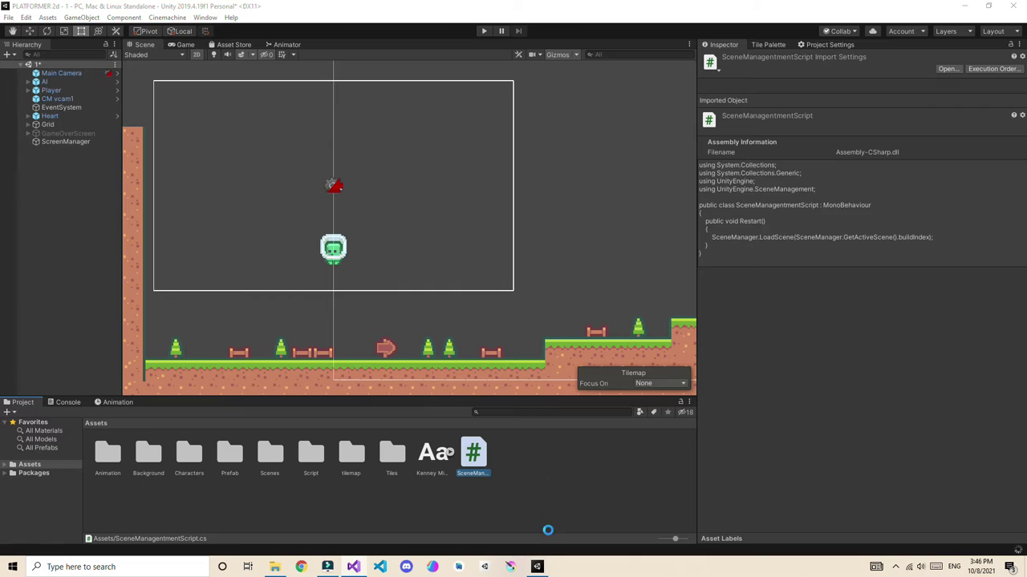
pyautogui.click(29, 133)
pyautogui.click(44, 150)
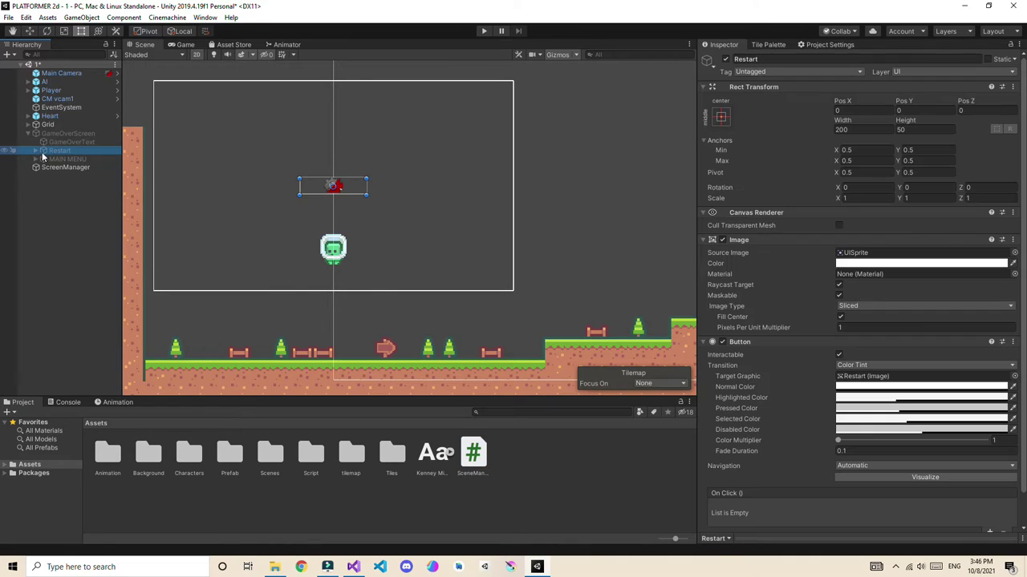
pyautogui.scroll(-1, 890, 369)
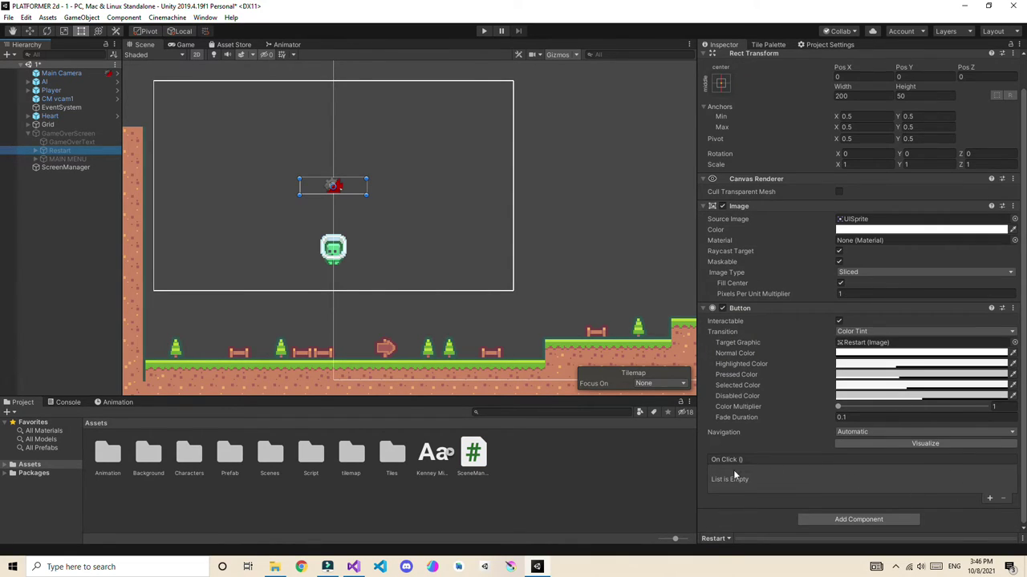
pyautogui.click(989, 499)
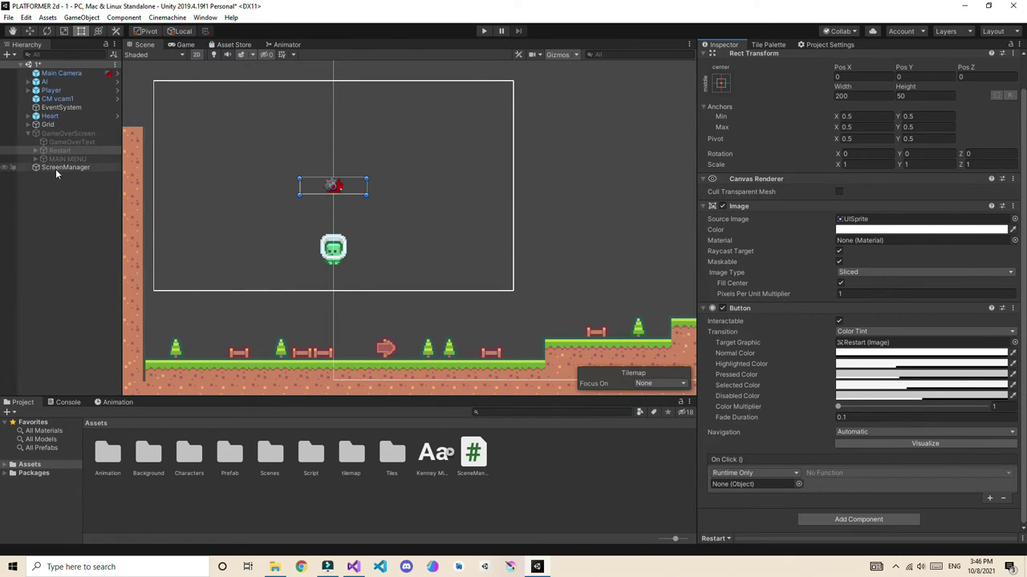
pyautogui.moveTo(55, 169); pyautogui.dragTo(753, 484)
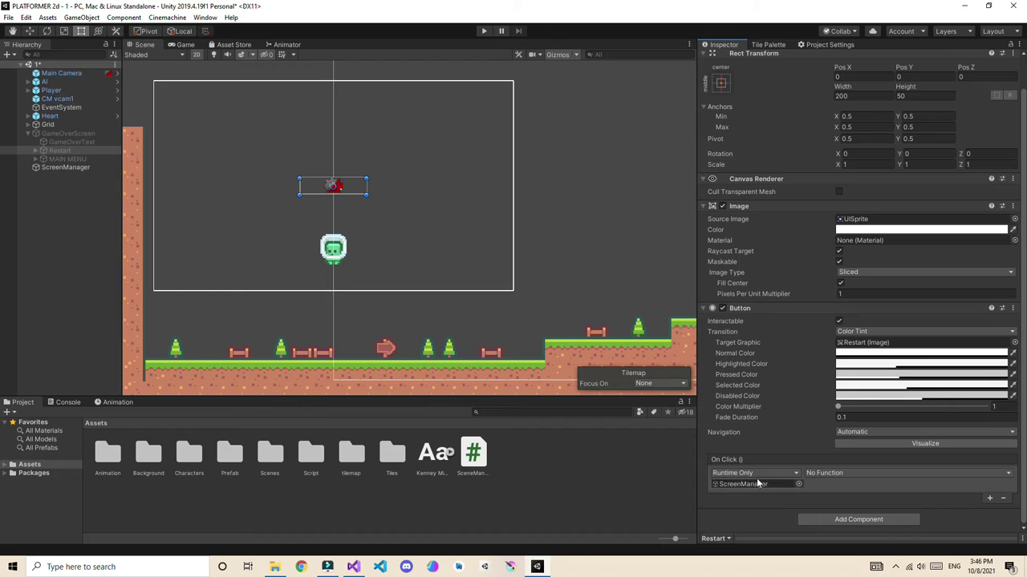
pyautogui.click(825, 473)
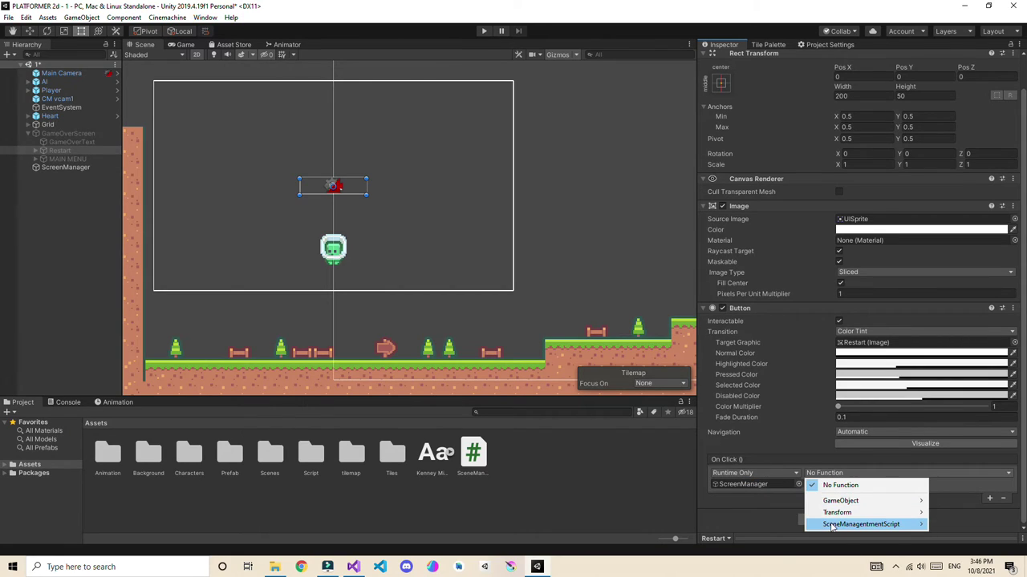
pyautogui.moveTo(858, 524)
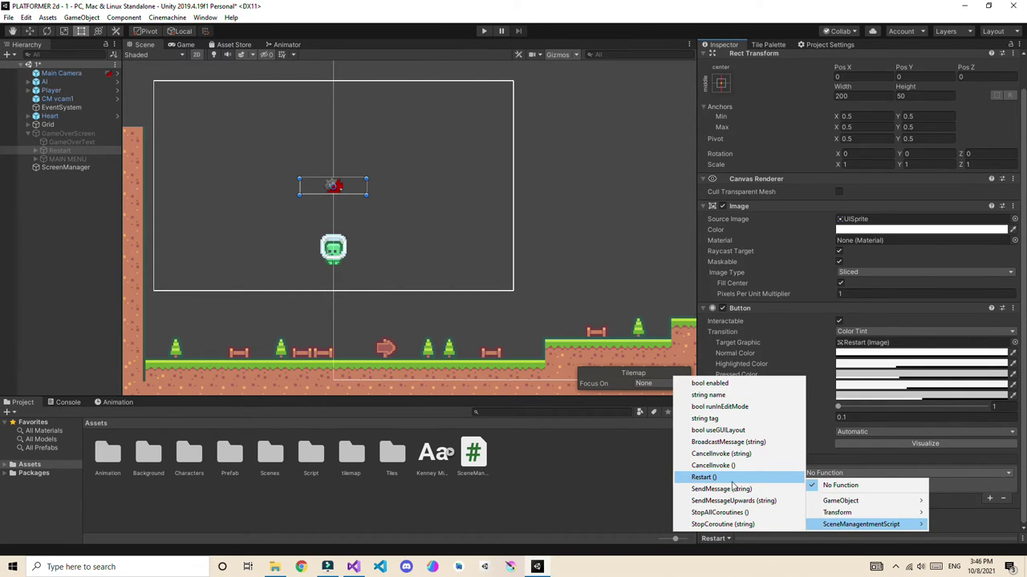
pyautogui.click(706, 478)
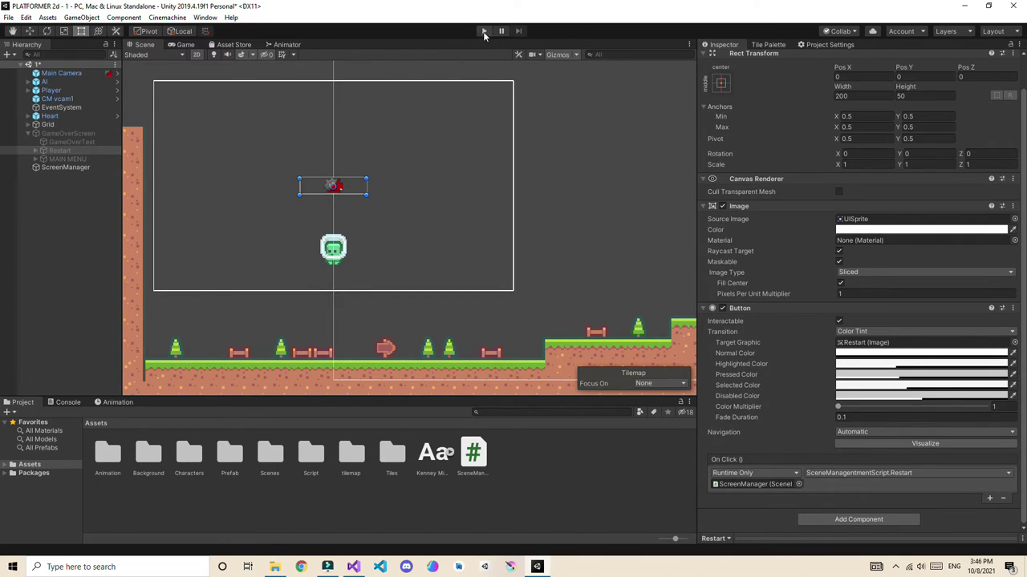
# Step: Activate the GameOverScreen canvas, enter Play mode, and press RESTART to test the level reload
pyautogui.click(55, 132)
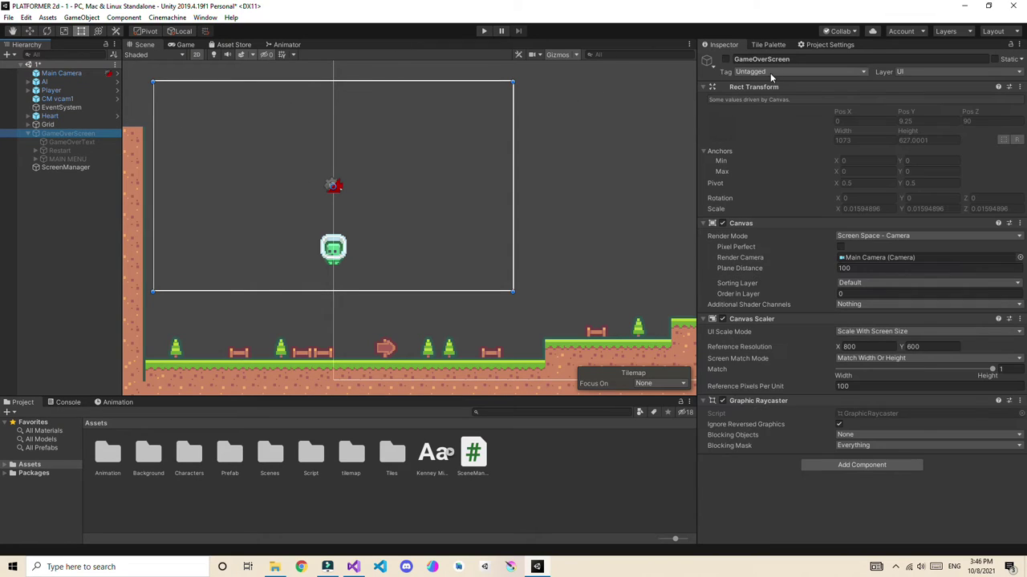
pyautogui.click(726, 59)
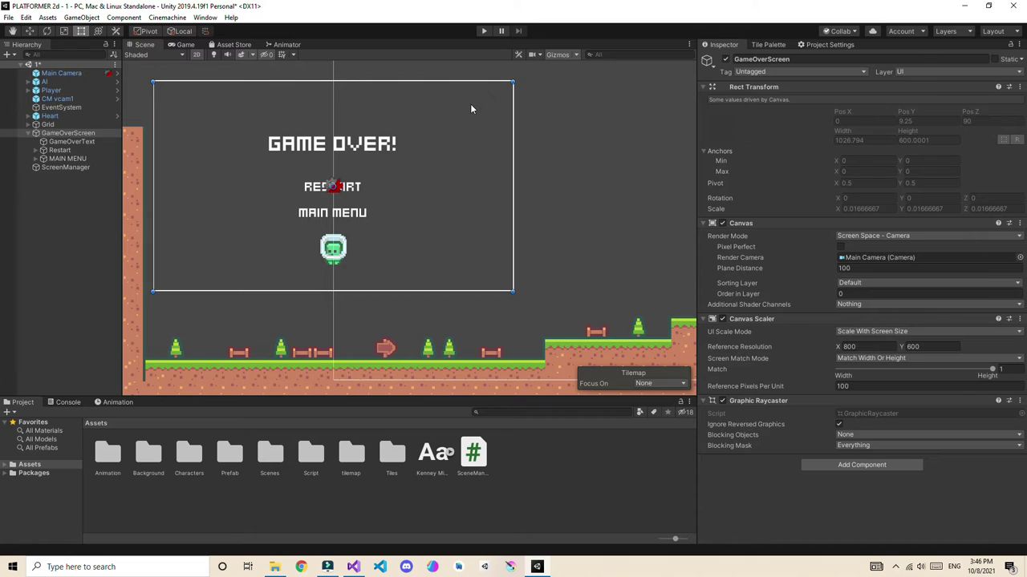
pyautogui.click(482, 31)
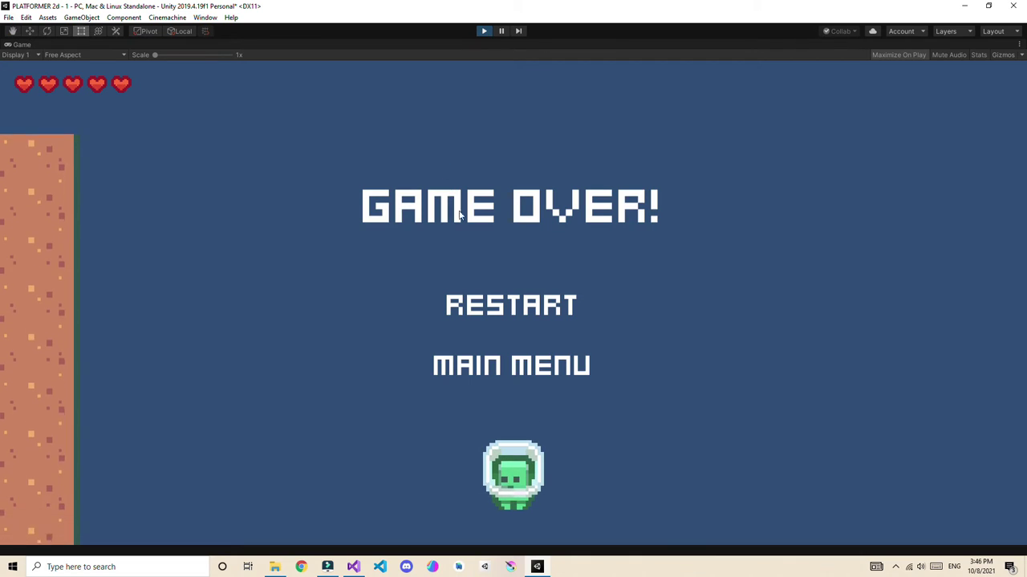
pyautogui.click(531, 317)
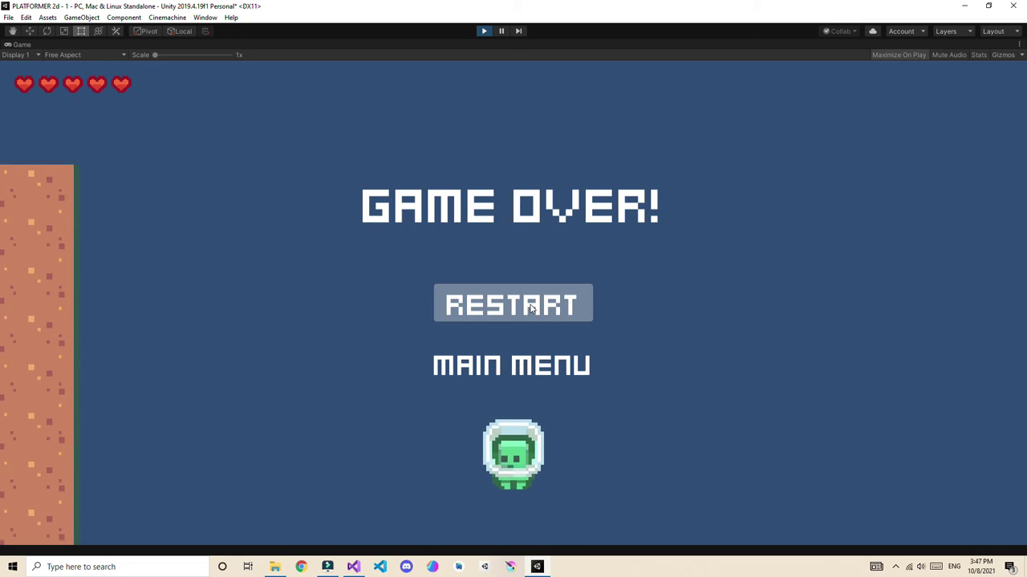